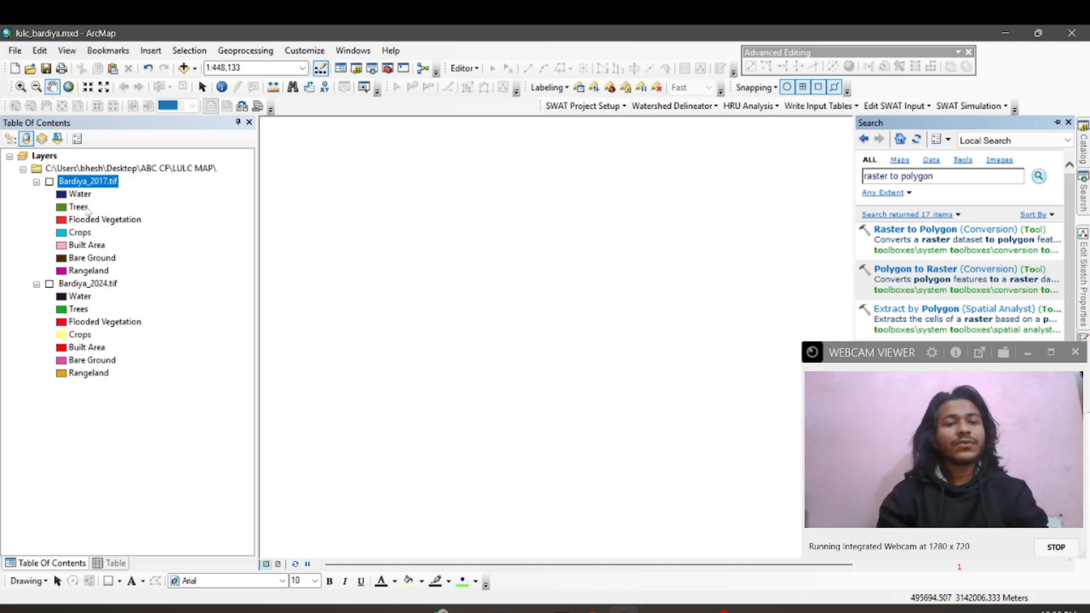
Turn on the Bardiya_2017.tif and Bardiya_2024.tif land cover layers to display them on the map
left_click(50, 182)
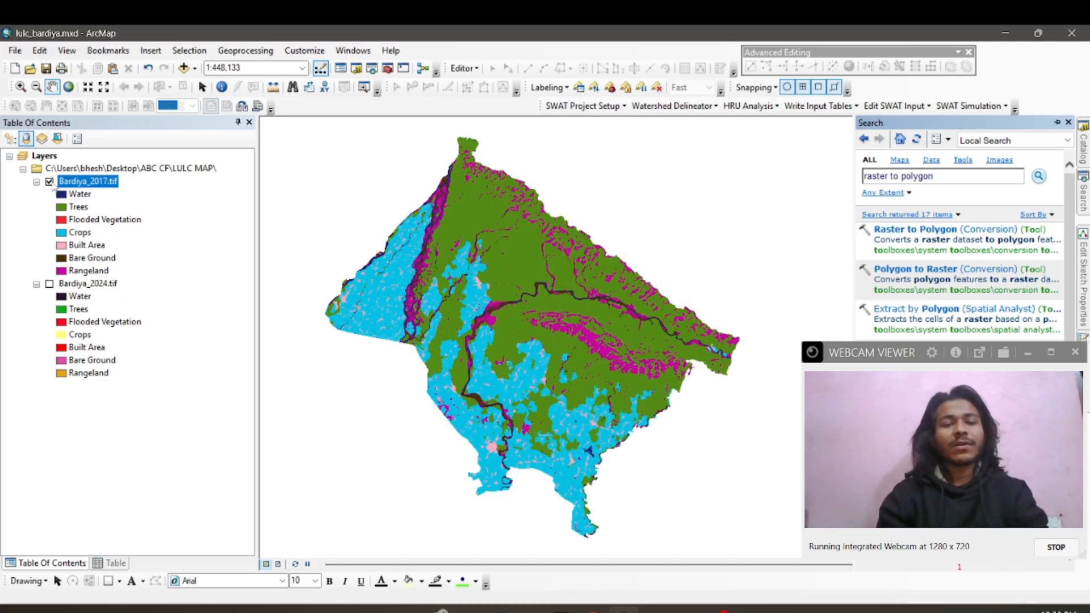
left_click(48, 285)
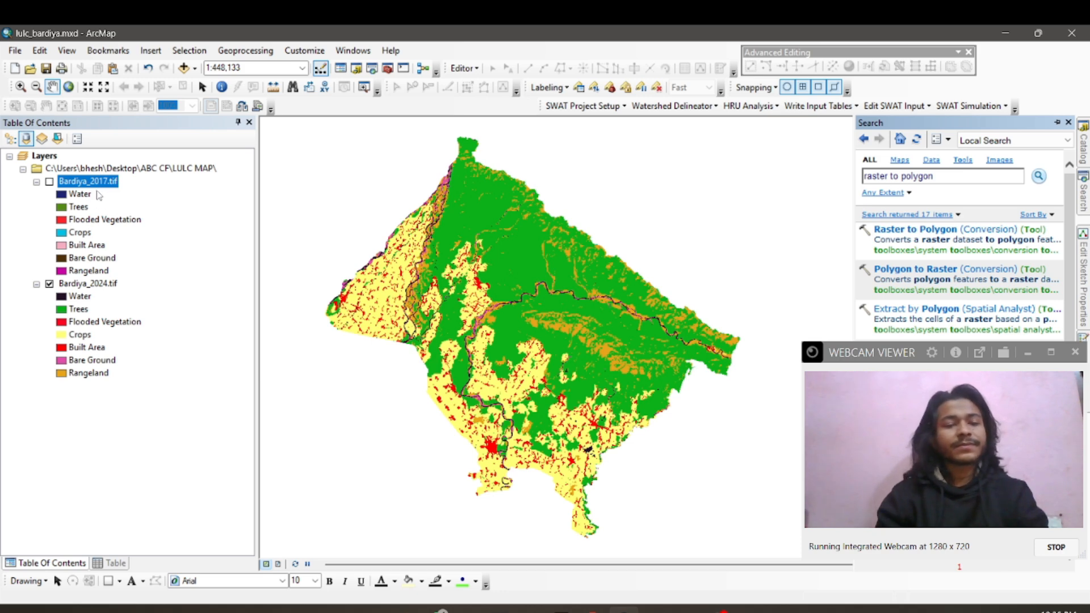
left_click(50, 182)
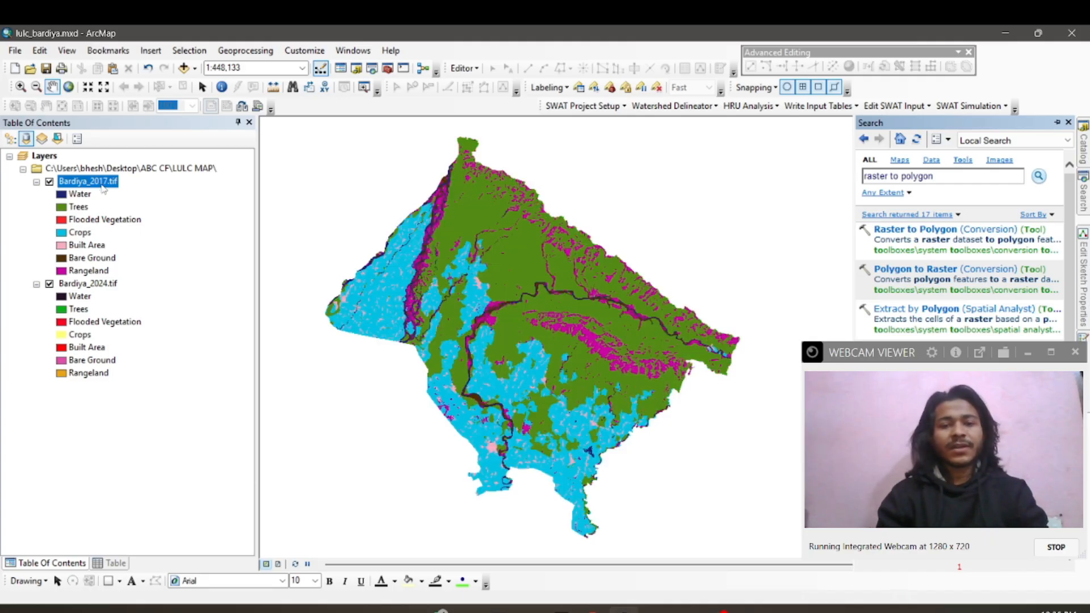
Open the attribute tables of Bardiya_2017.tif and Bardiya_2024.tif to review their class values and counts
right_click(103, 188)
left_click(149, 226)
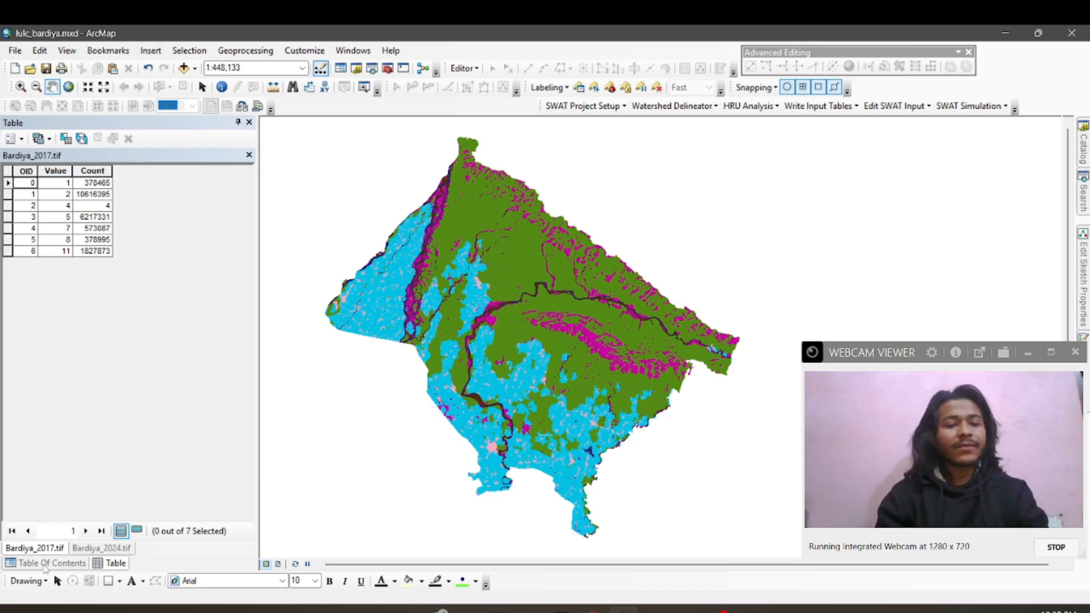
left_click(49, 564)
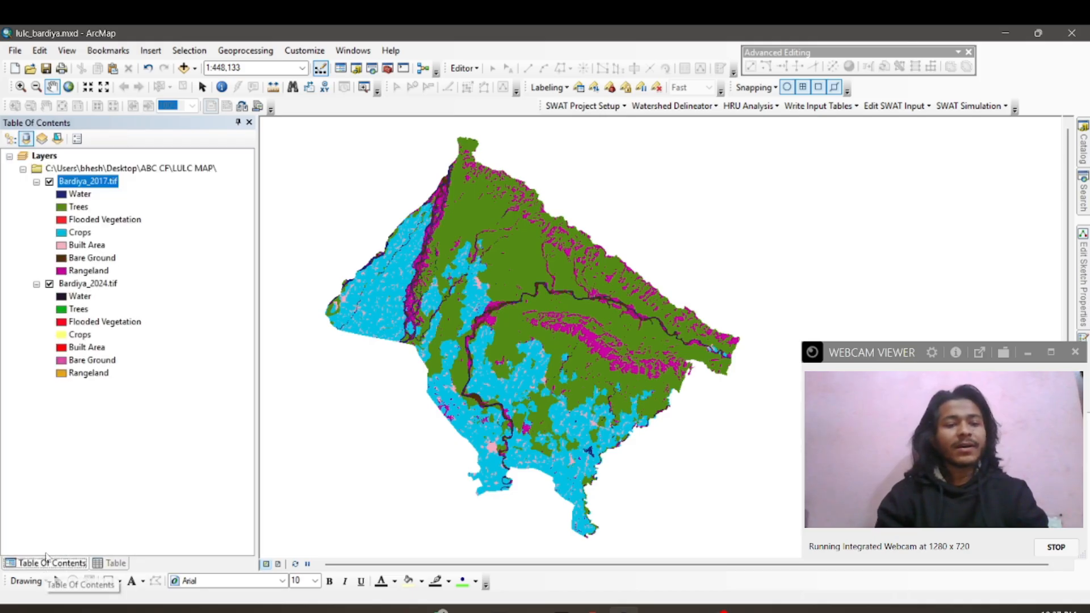
right_click(88, 285)
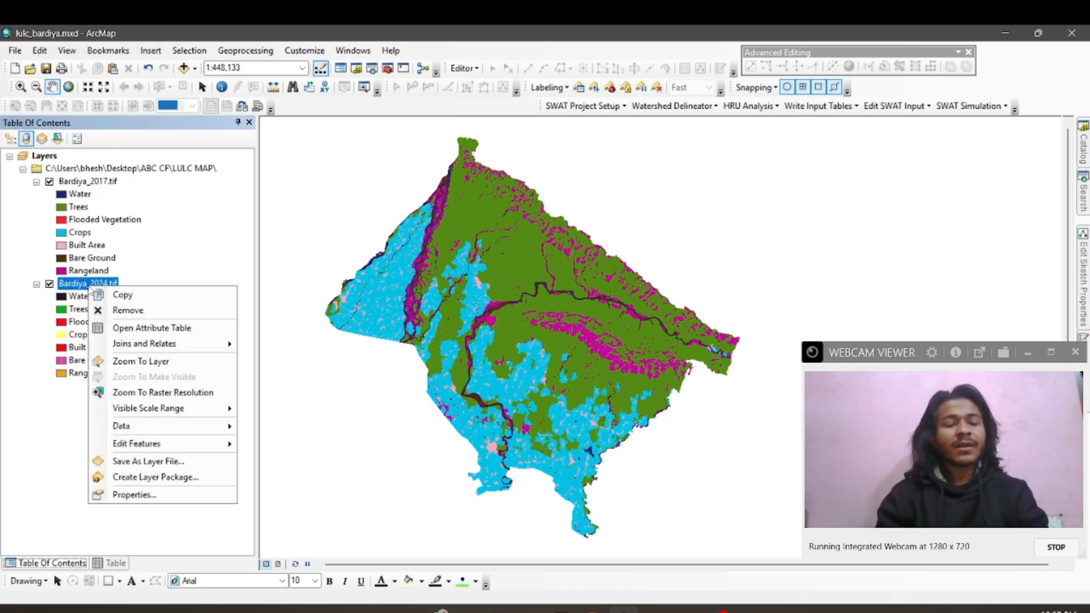
left_click(141, 327)
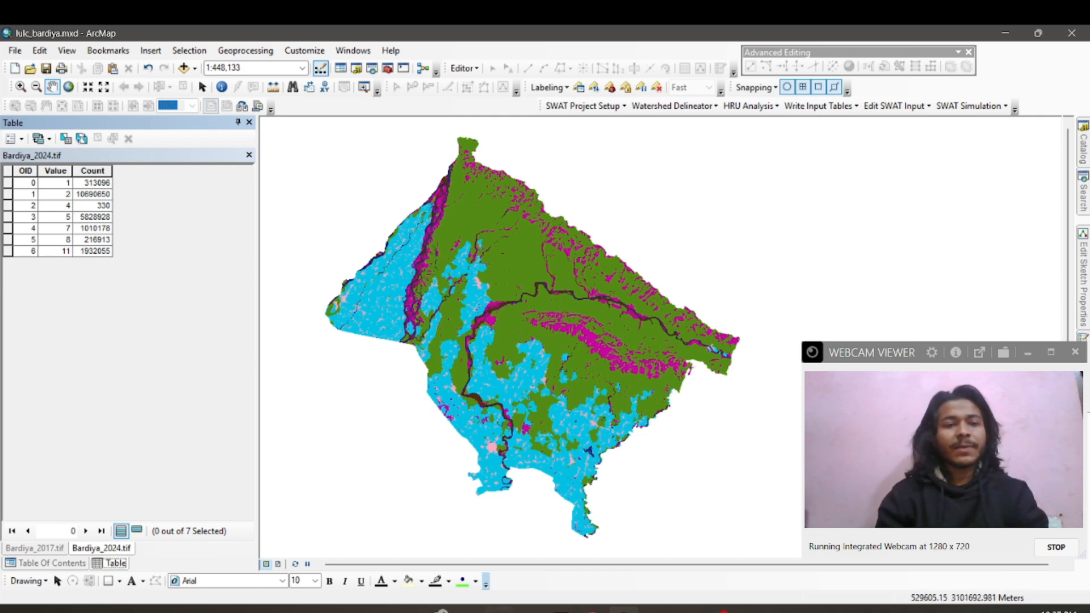
Switch to the browser and examine the class definitions on the Pacific Geoportal Sentinel-2 10m Land Use/Land Cover Time Series page
left_click(591, 611)
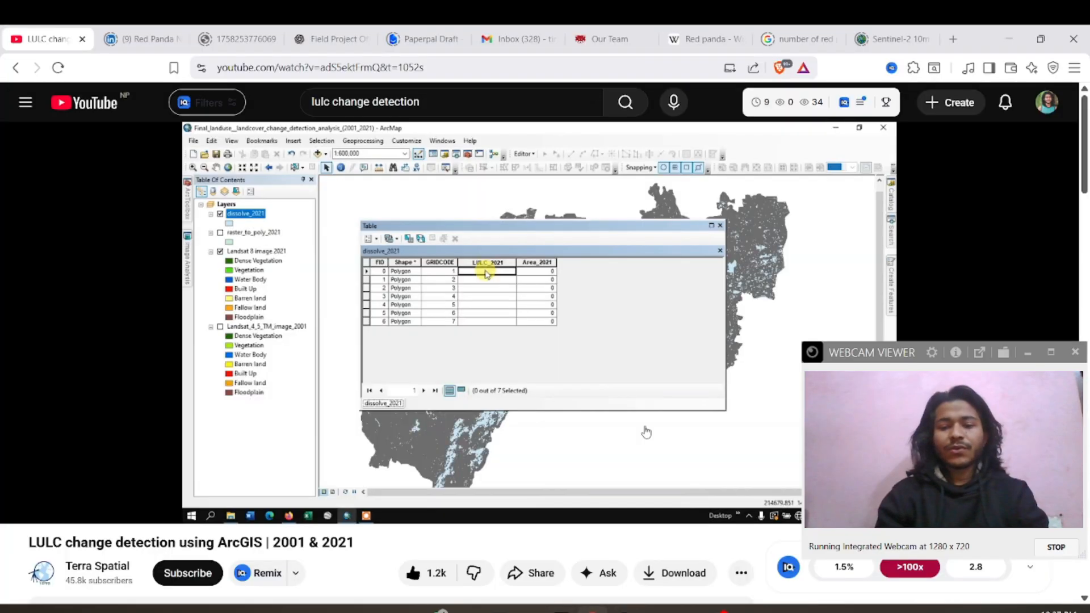
left_click(878, 30)
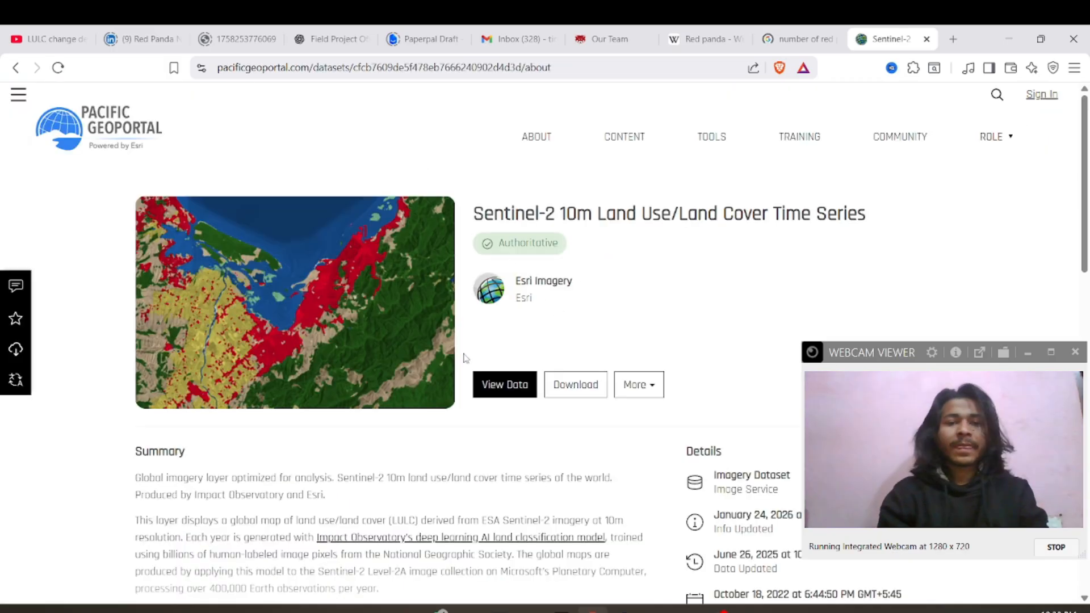
scroll(414, 401, "down", 10)
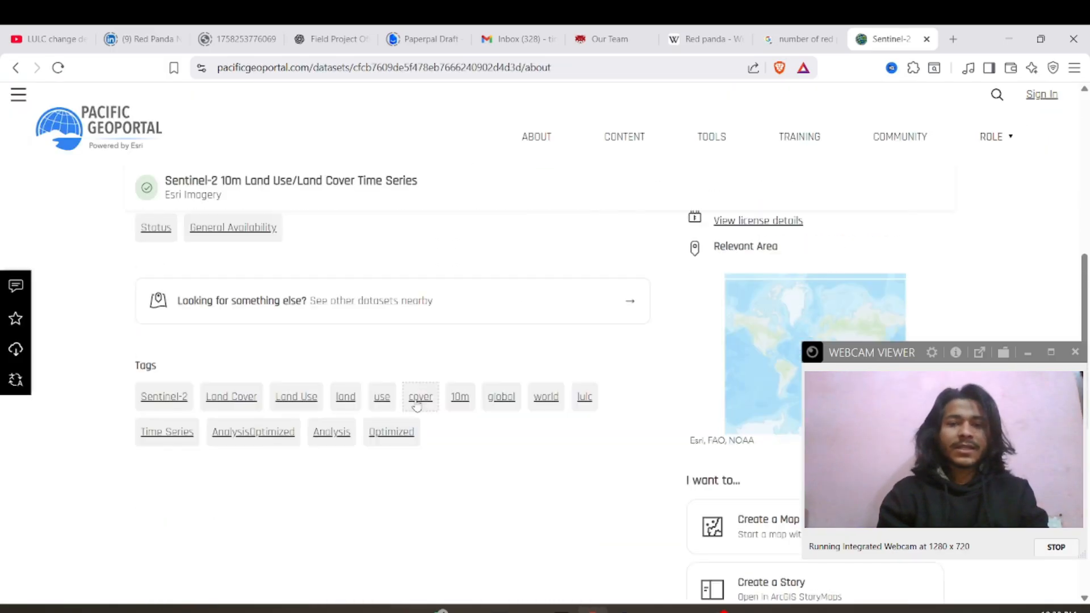
scroll(223, 269, "up", 3)
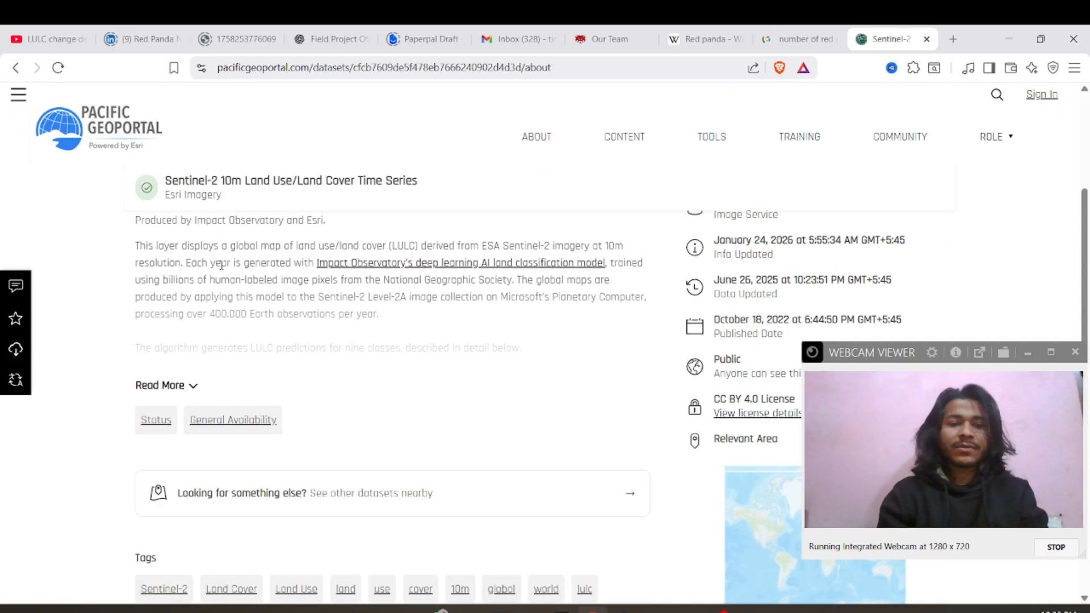
left_click(180, 388)
scroll(258, 392, "down", 4)
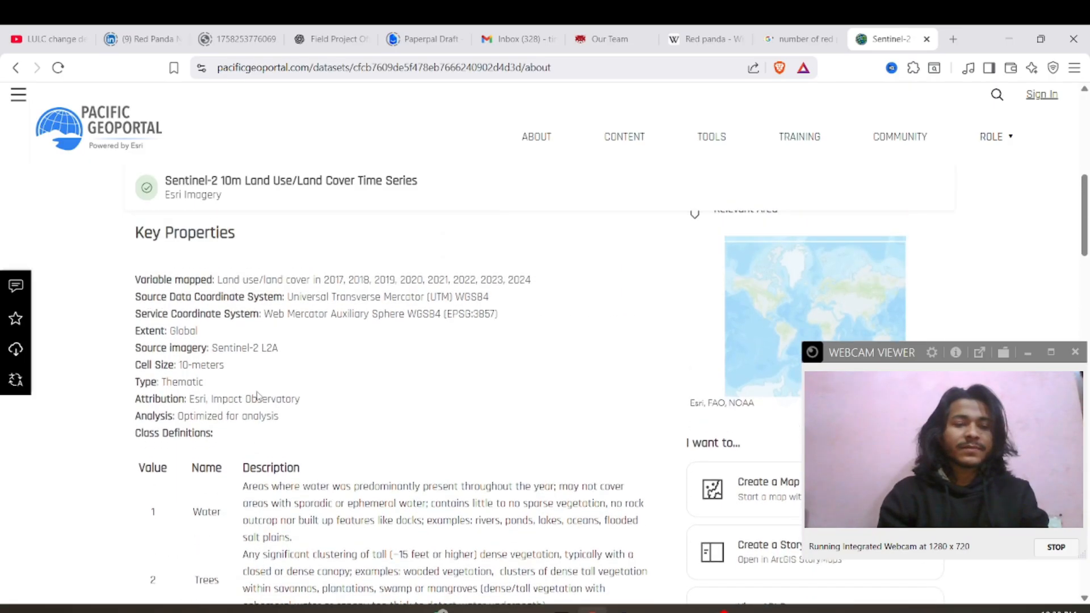
scroll(210, 378, "down", 3)
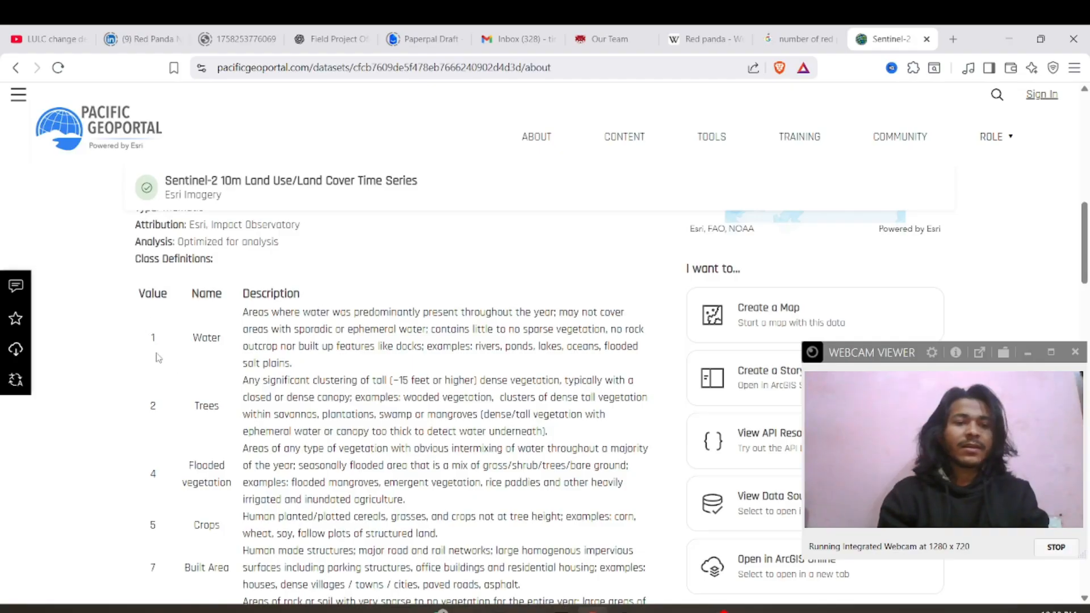
scroll(215, 404, "down", 3)
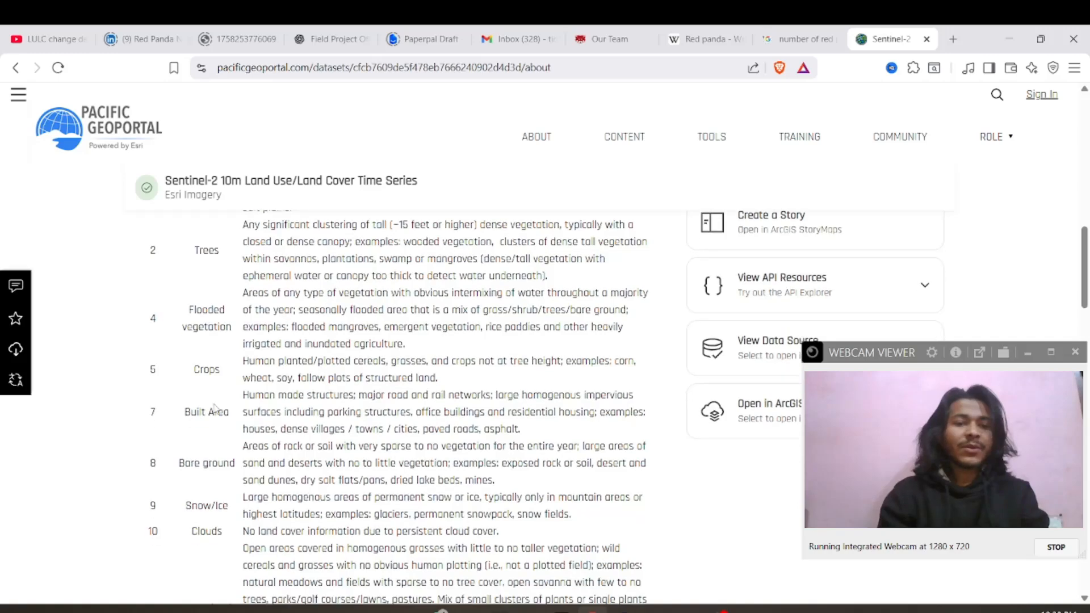
scroll(215, 407, "up", 3)
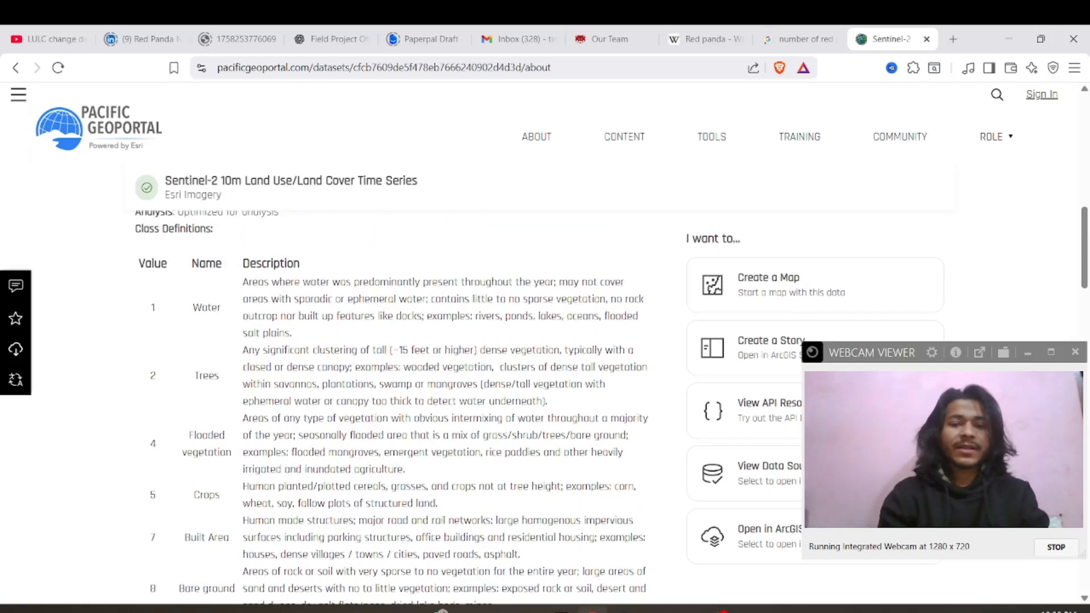
Return to ArcMap and set up the Raster to Polygon tool with Bardiya_2017.tif as input raster and Value as field
mouse_move(623, 609)
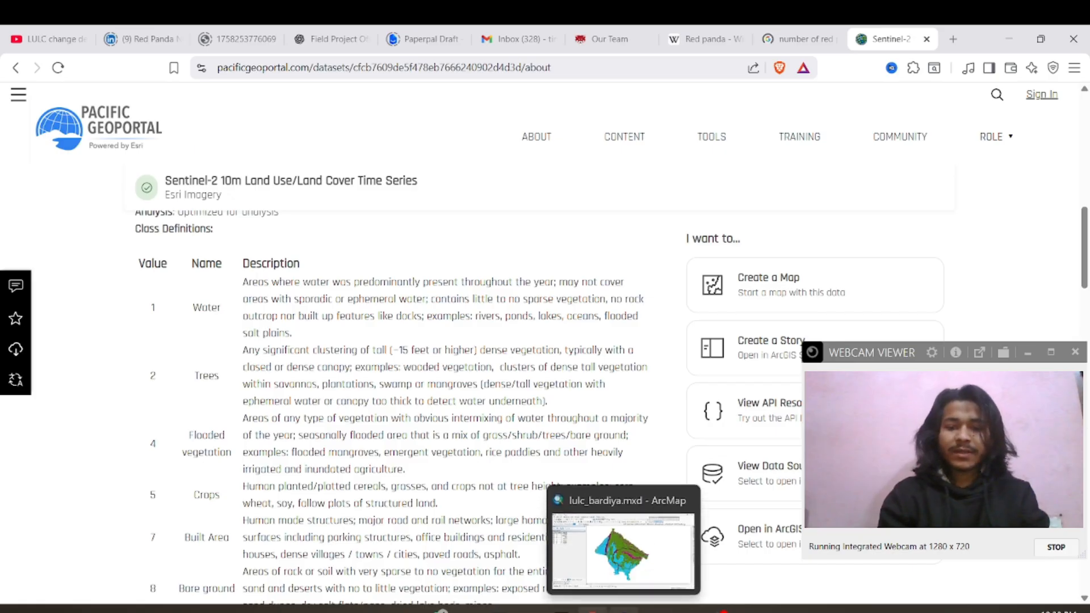
left_click(623, 550)
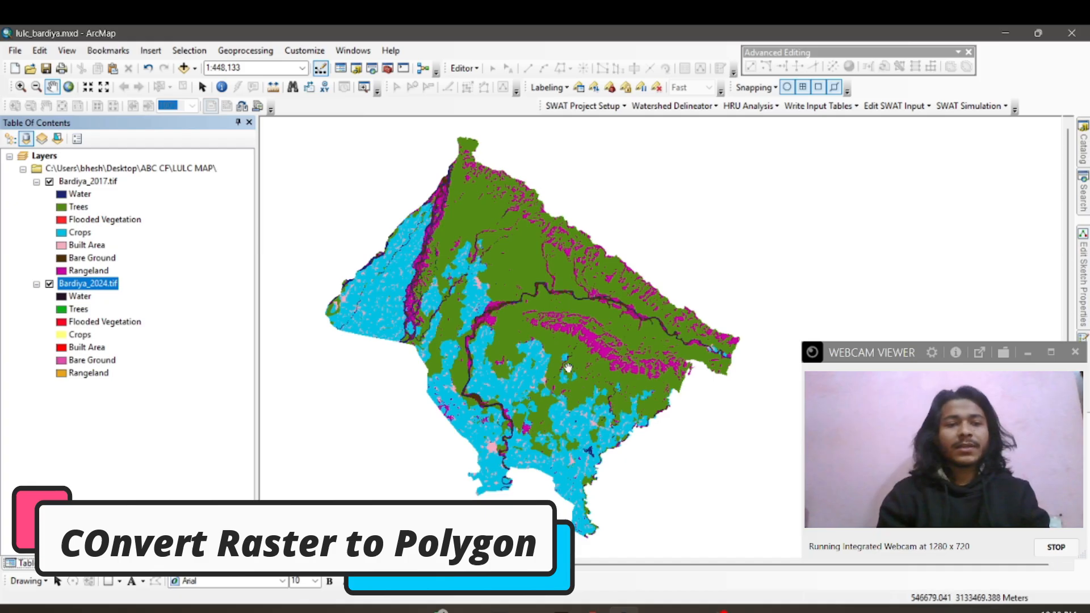
left_click(1077, 208)
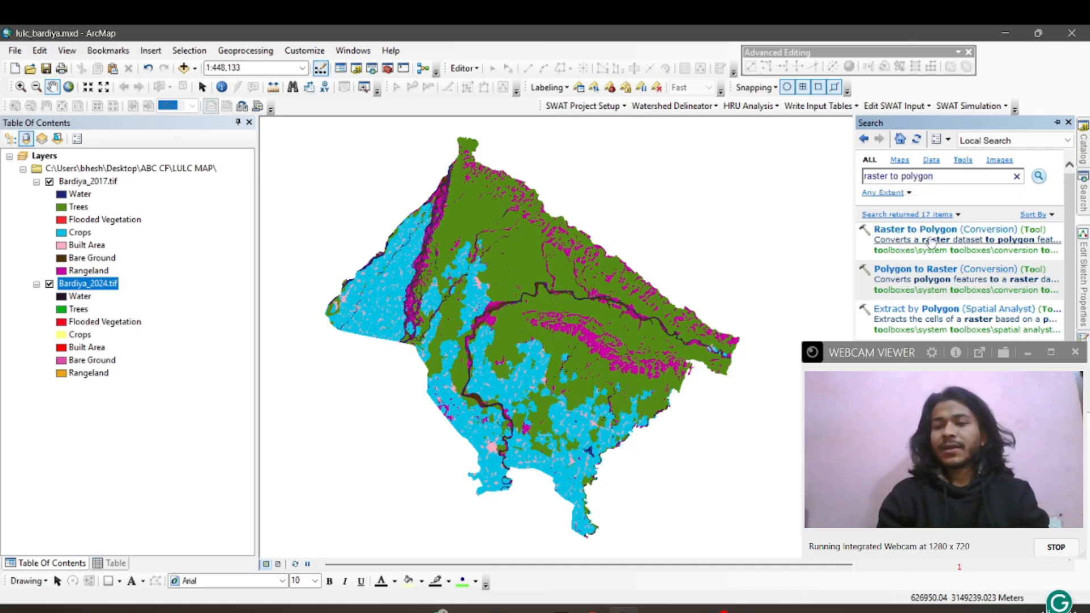
left_click(944, 230)
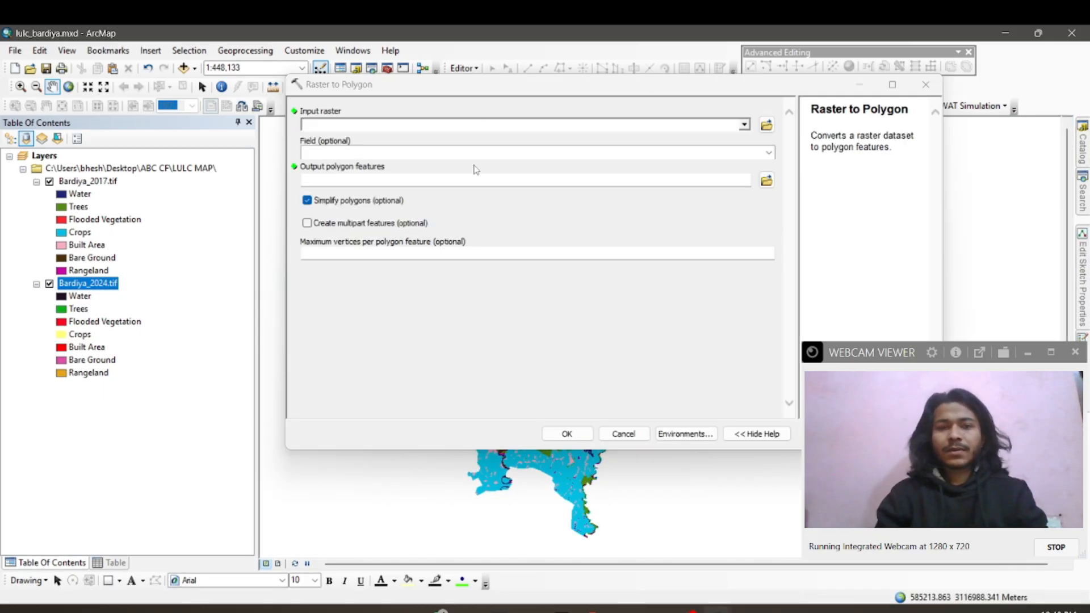
left_click(743, 125)
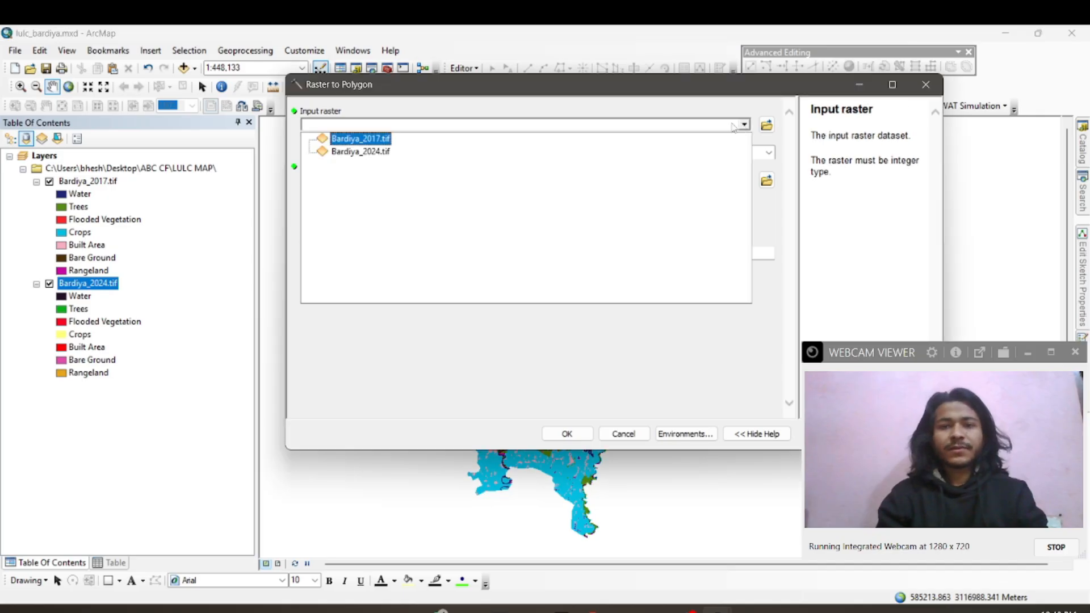
left_click(360, 139)
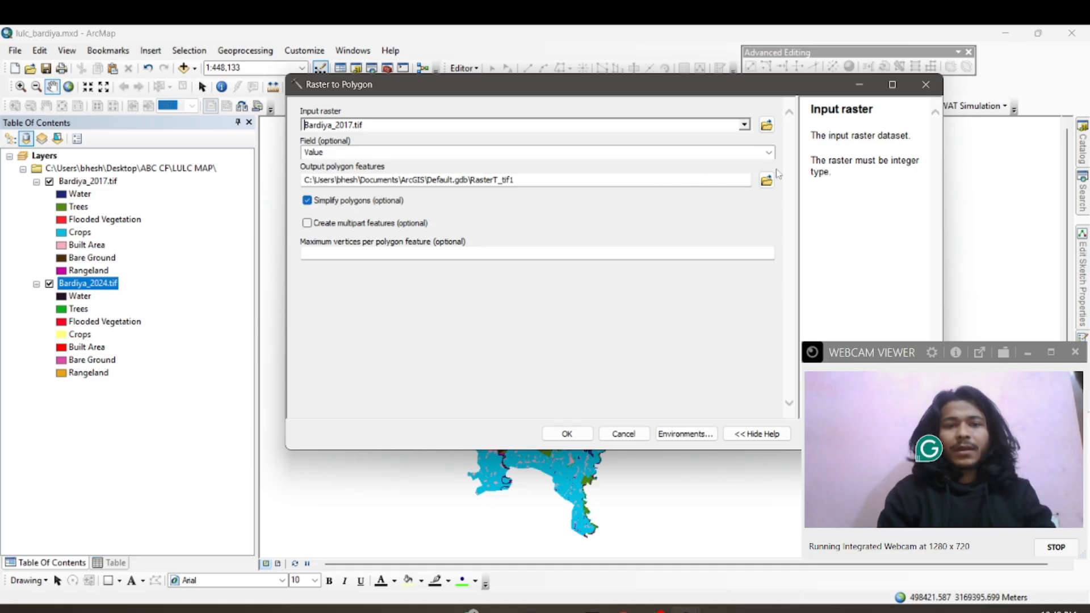
left_click(768, 151)
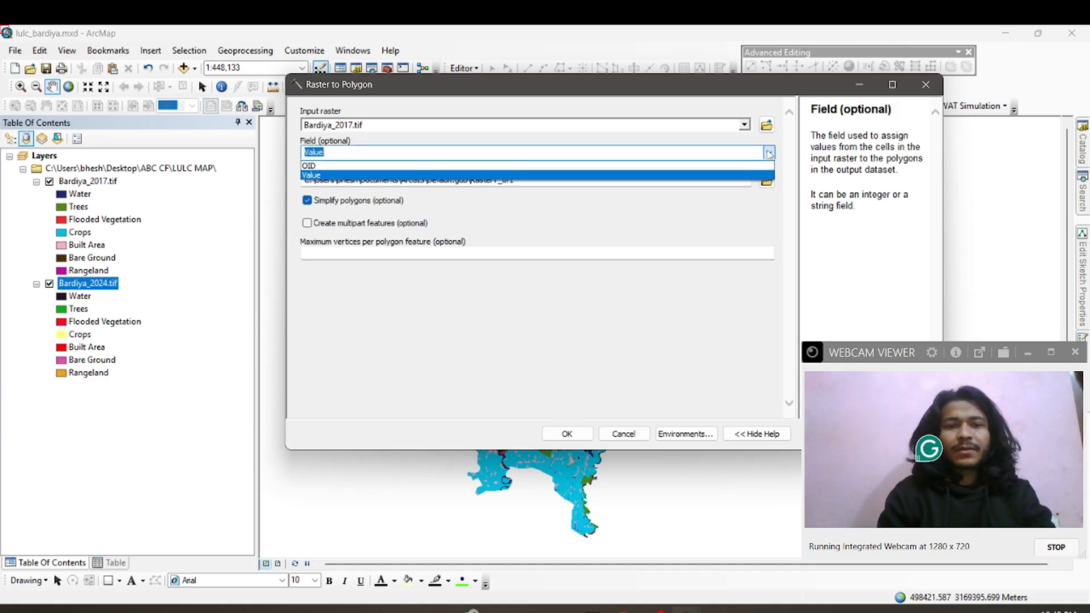
left_click(612, 176)
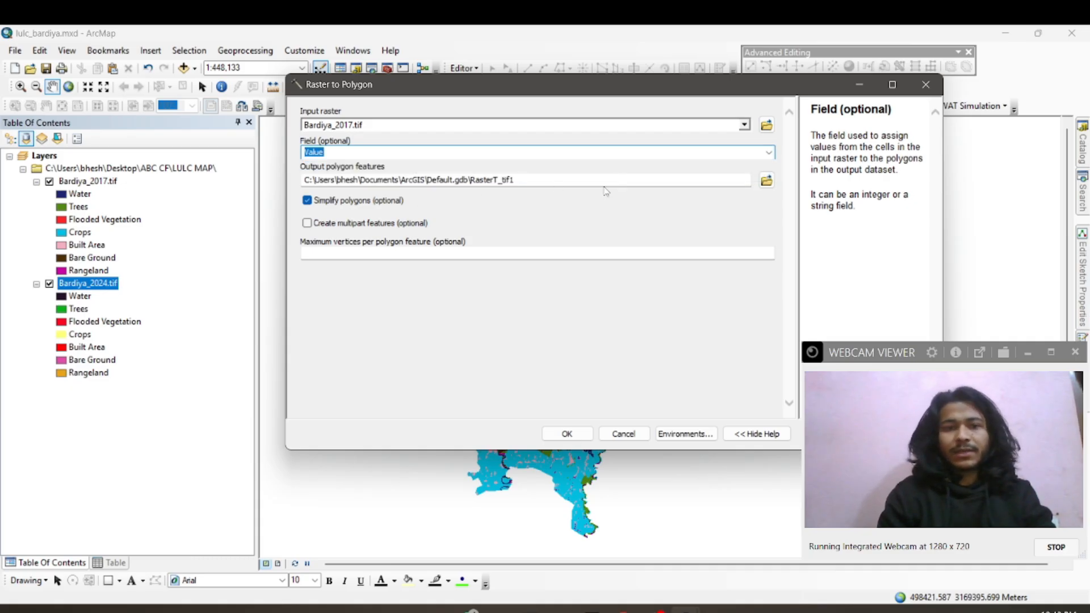
Name the output polygon features raster_to_poly_2017 in the LULC MAP folder and run the conversion
left_click(767, 180)
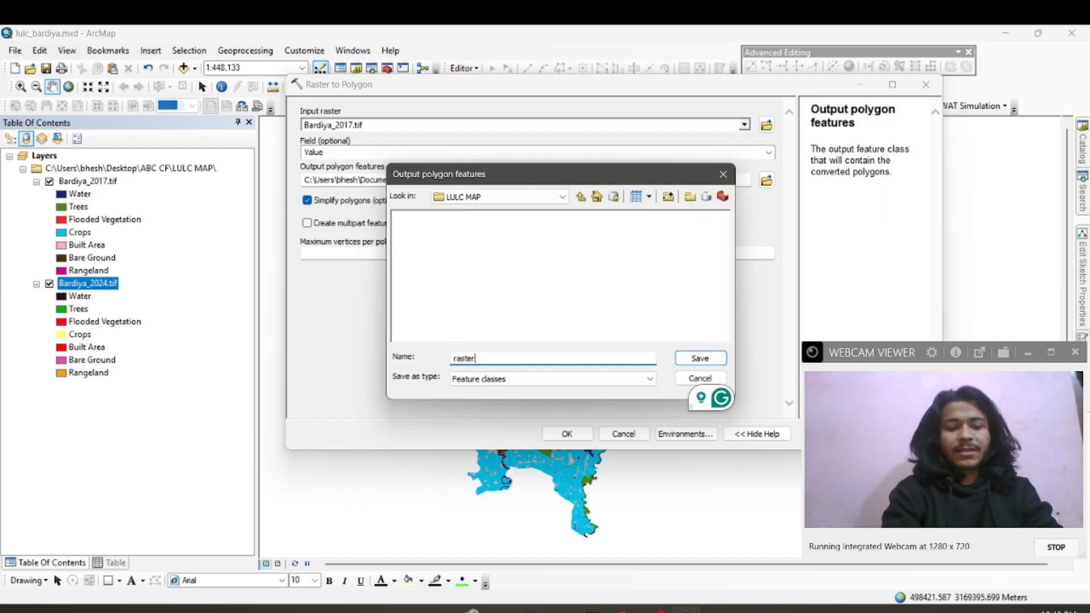
key("BackSpace")
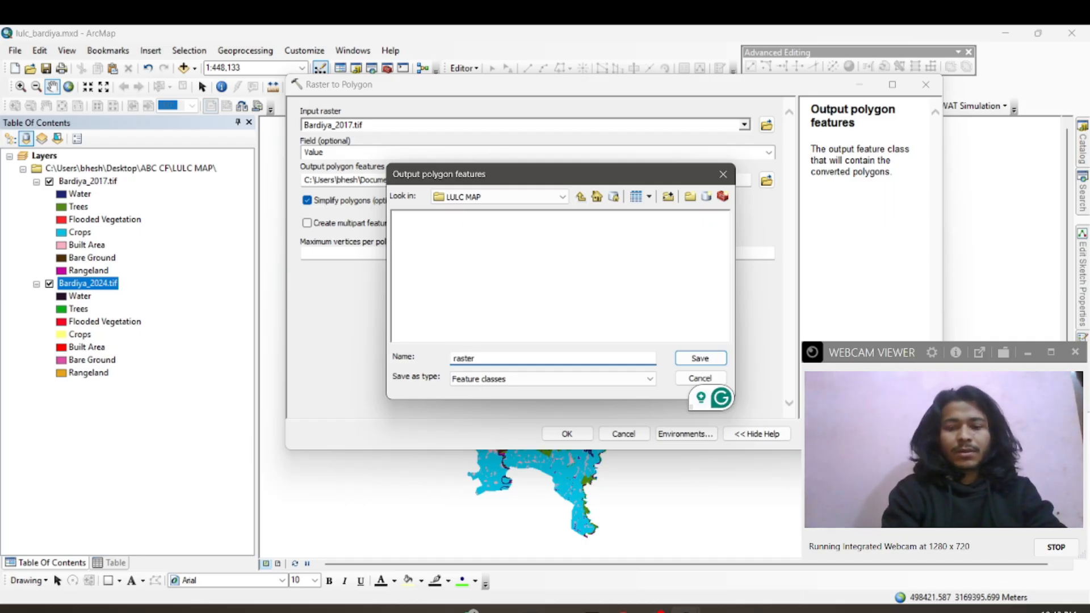
type("_to")
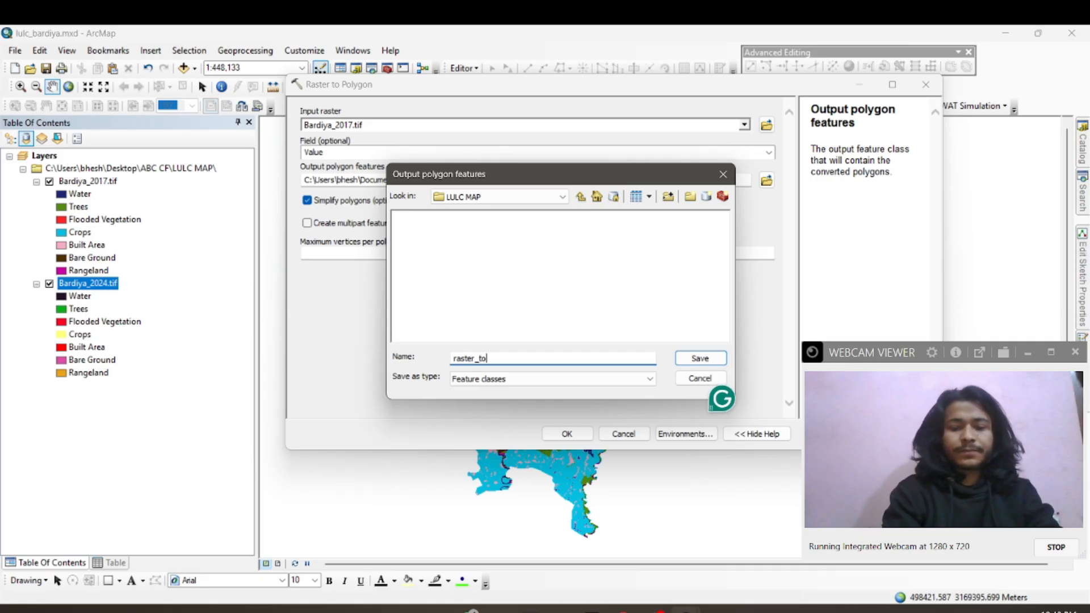
type("_poly")
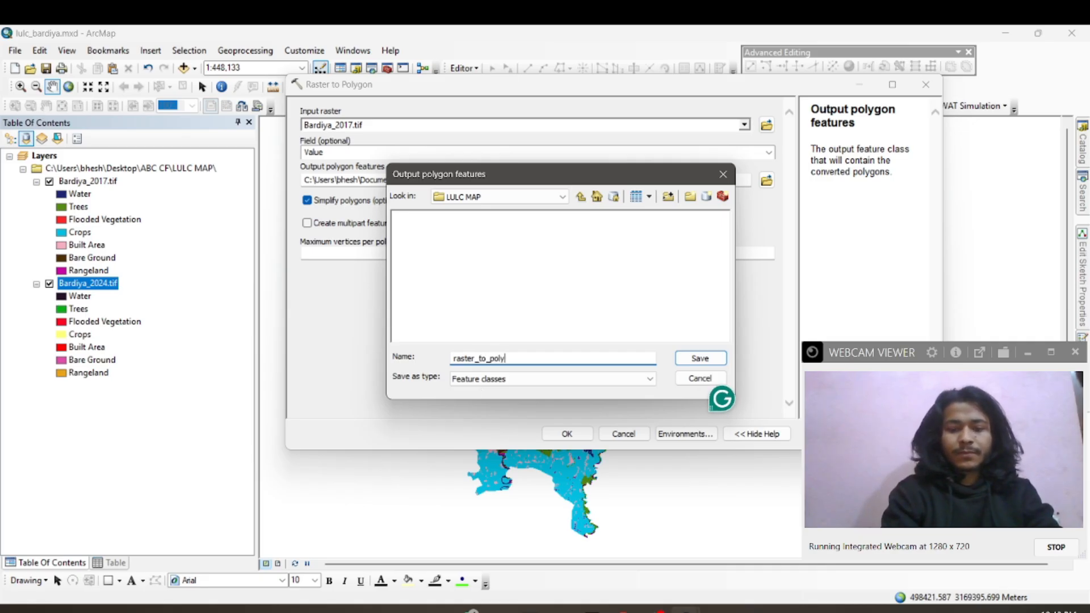
type("_2014")
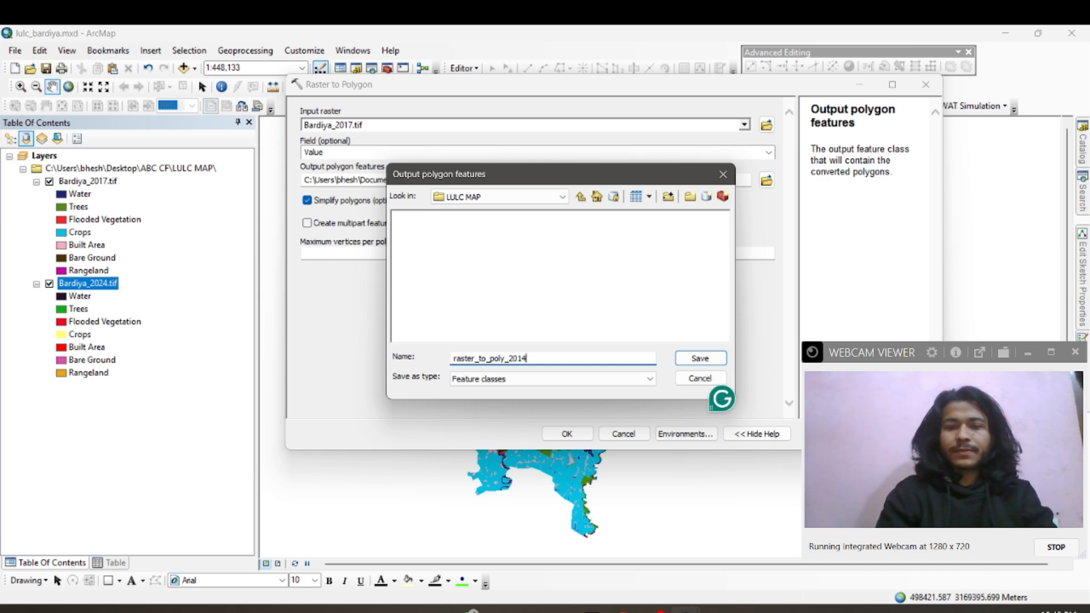
key("BackSpace")
type("7")
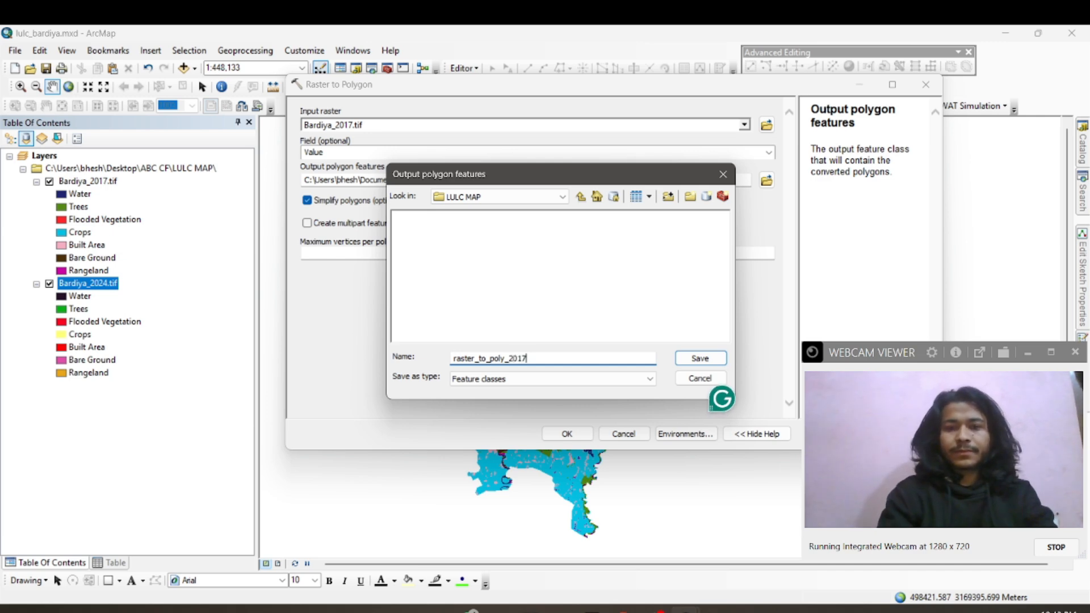
left_click(642, 382)
left_click(642, 383)
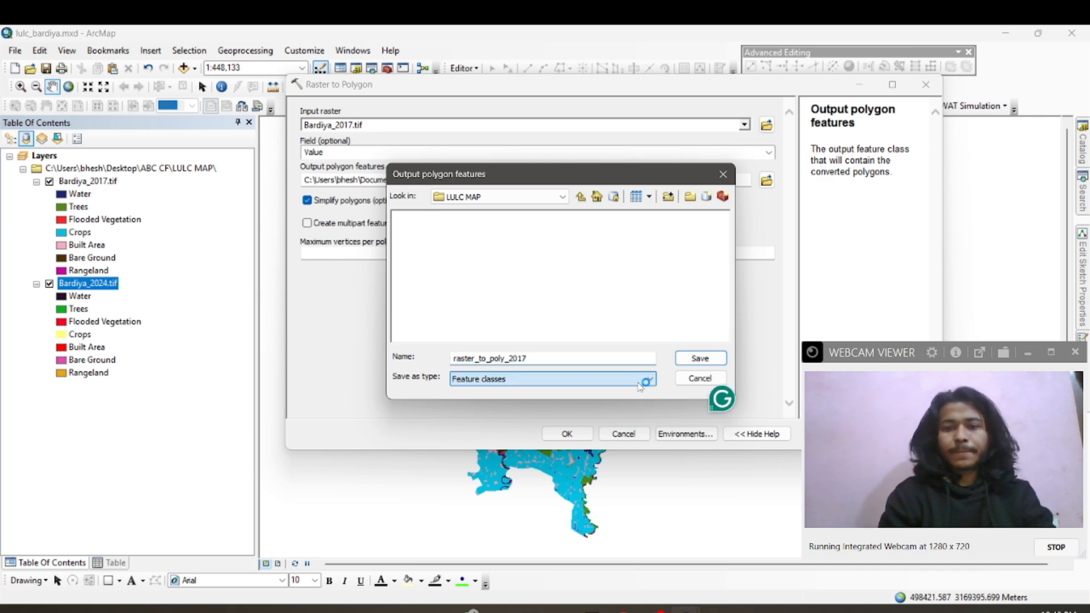
left_click(698, 359)
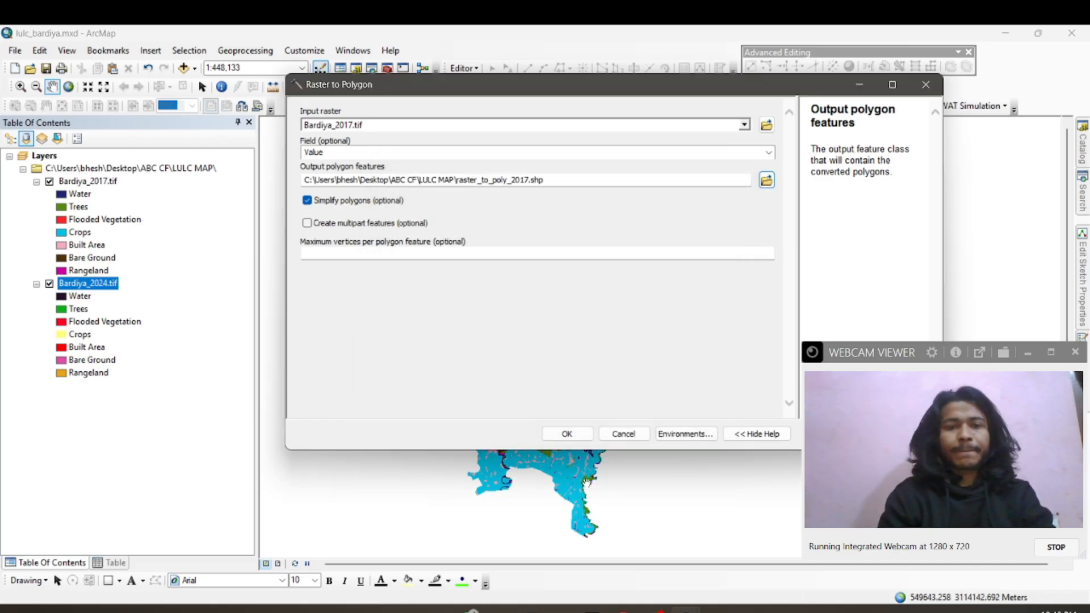
left_click(578, 439)
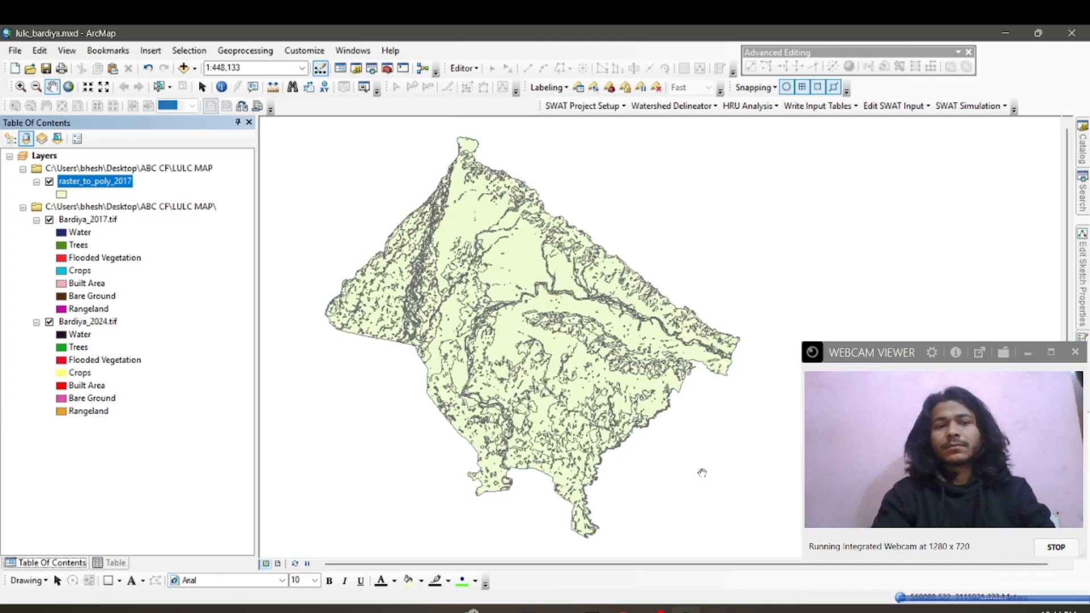
Examine the gridcode values in the raster_to_poly_2017 attribute table against the Sentinel-2 class definitions in the browser
right_click(93, 185)
left_click(126, 225)
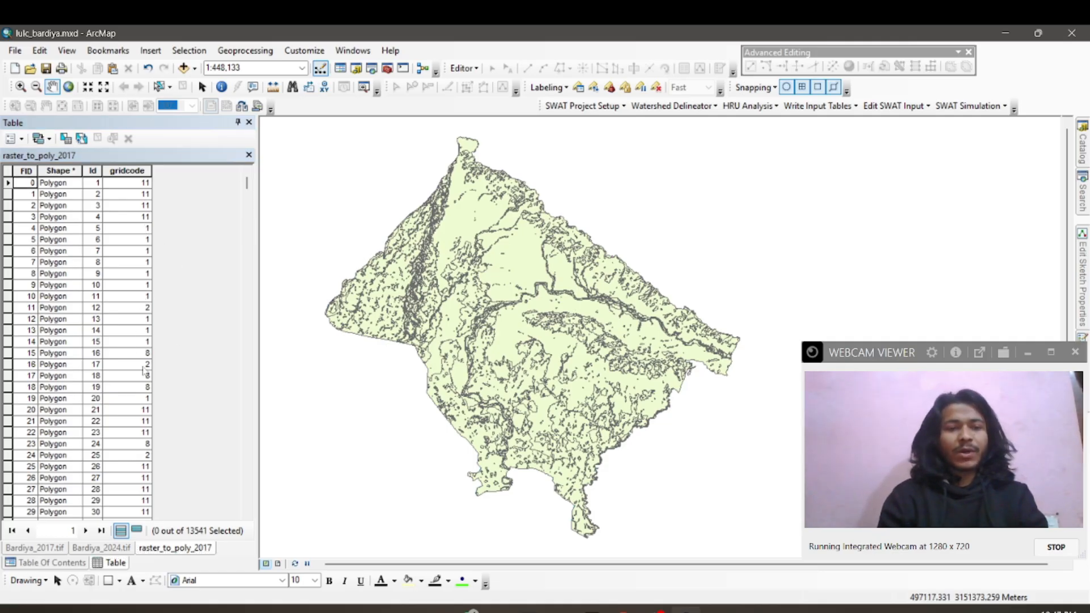
scroll(142, 483, "down", 20)
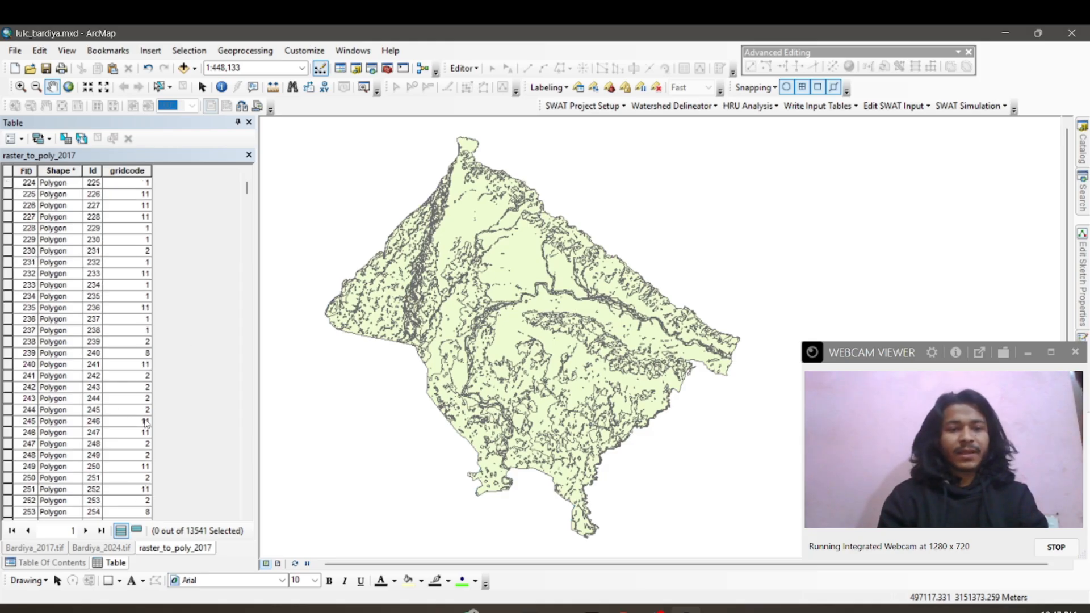
mouse_move(623, 610)
left_click(622, 545)
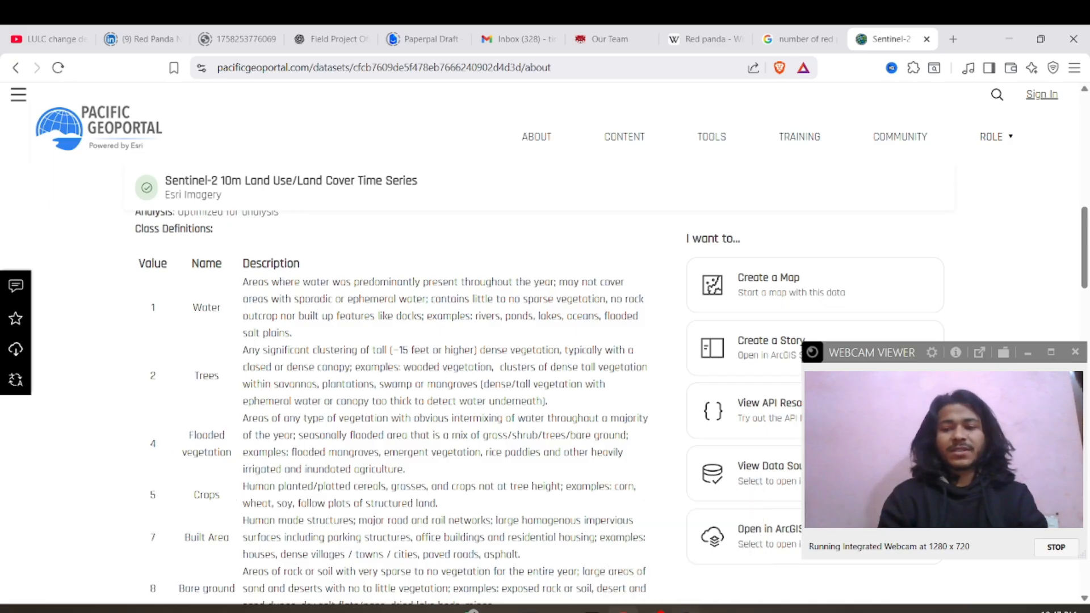
Return to ArcMap and set up the Dissolve tool with raster_to_poly_2017 as input features
left_click(685, 609)
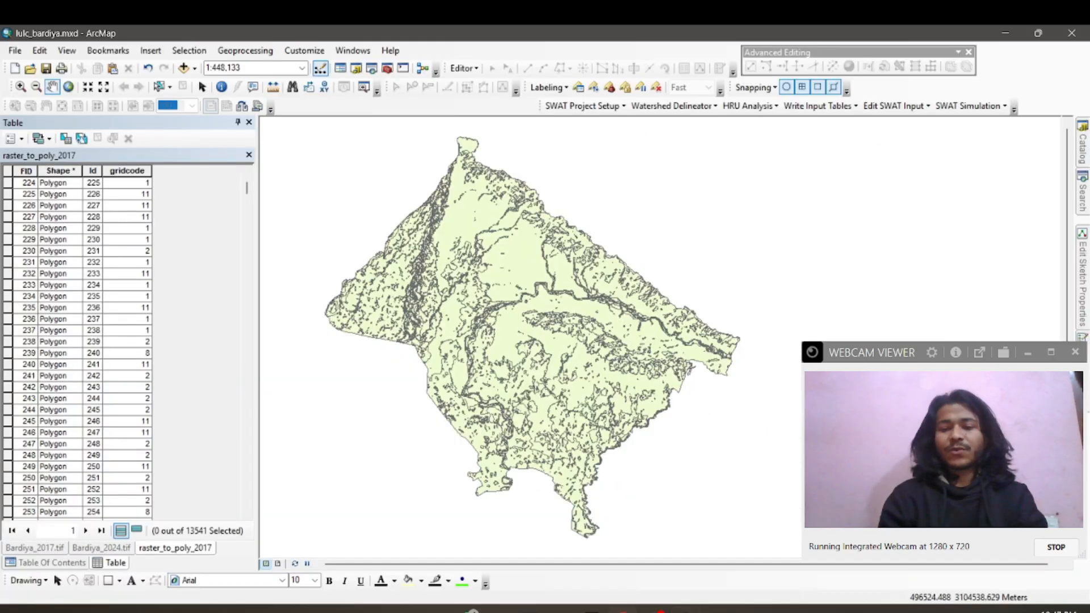
left_click(61, 563)
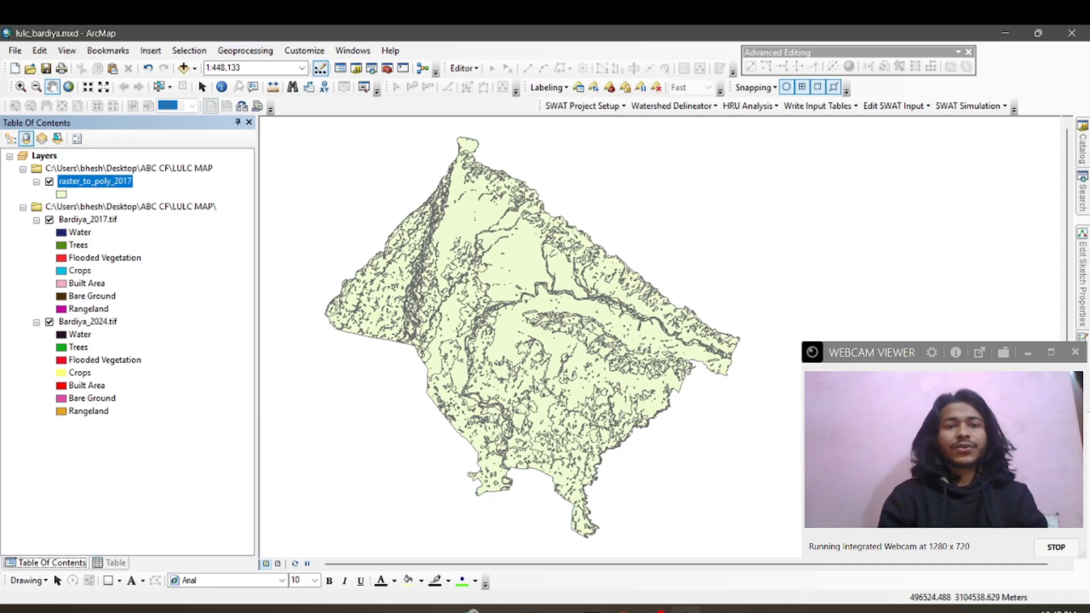
left_click(265, 52)
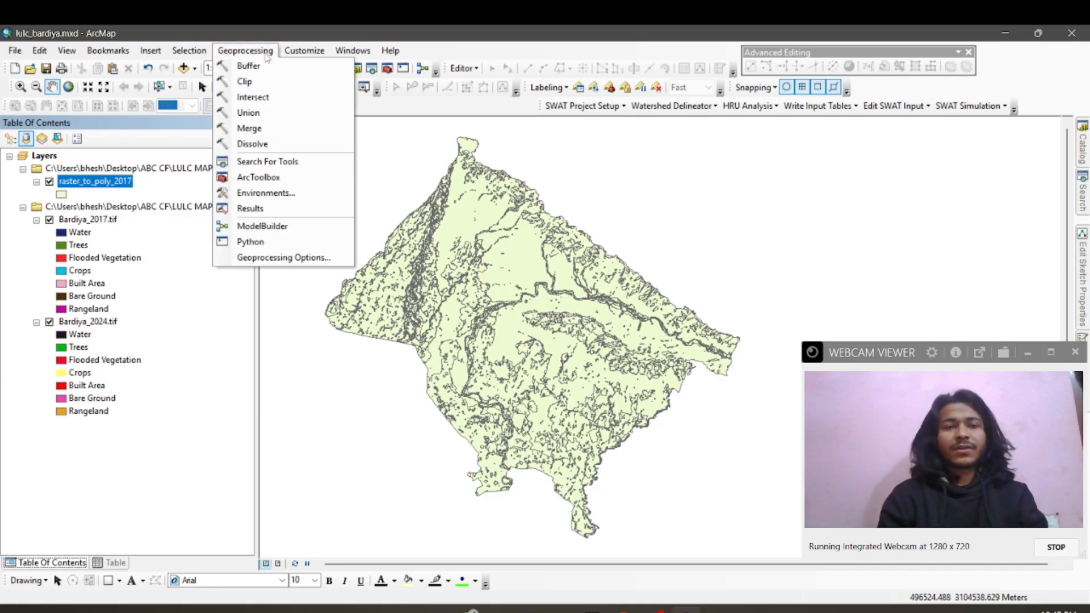
left_click(275, 149)
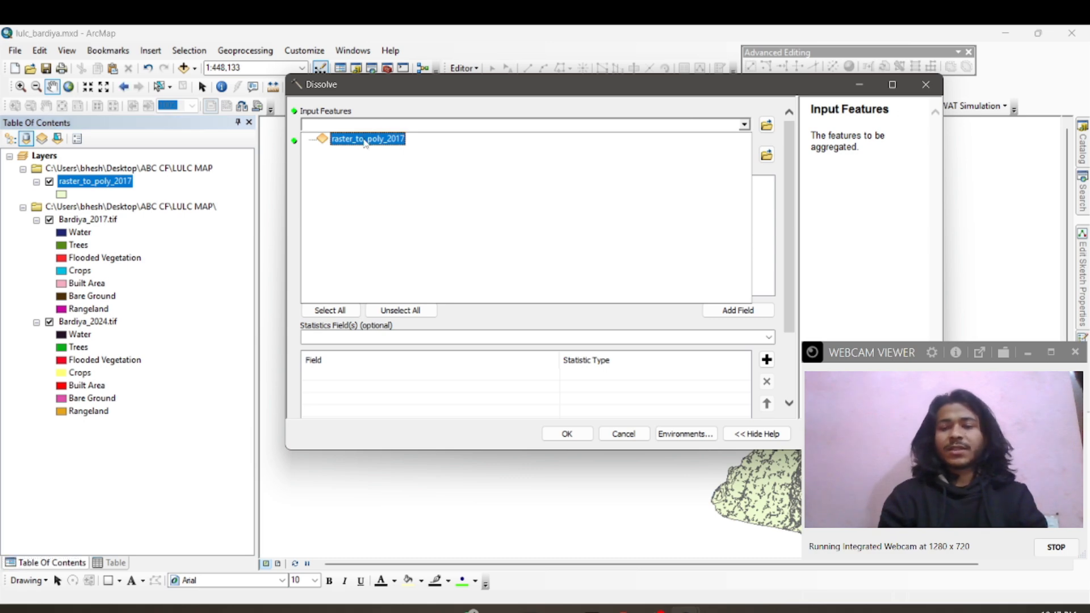
left_click(364, 139)
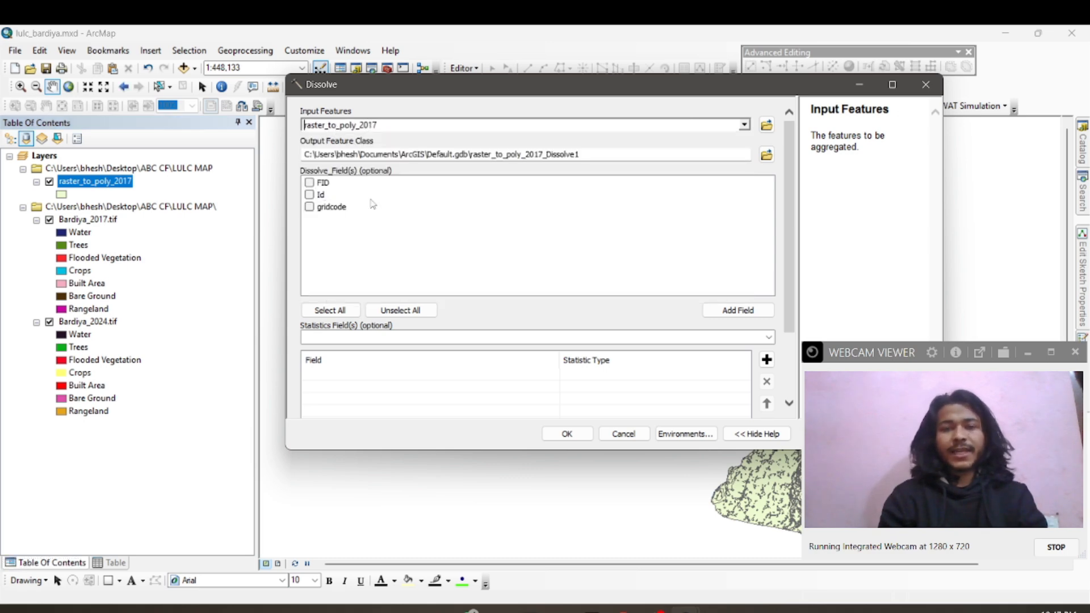
Name the output feature class dissolve_2017 in the LULC MAP folder and dissolve the polygons by gridcode
left_click(766, 155)
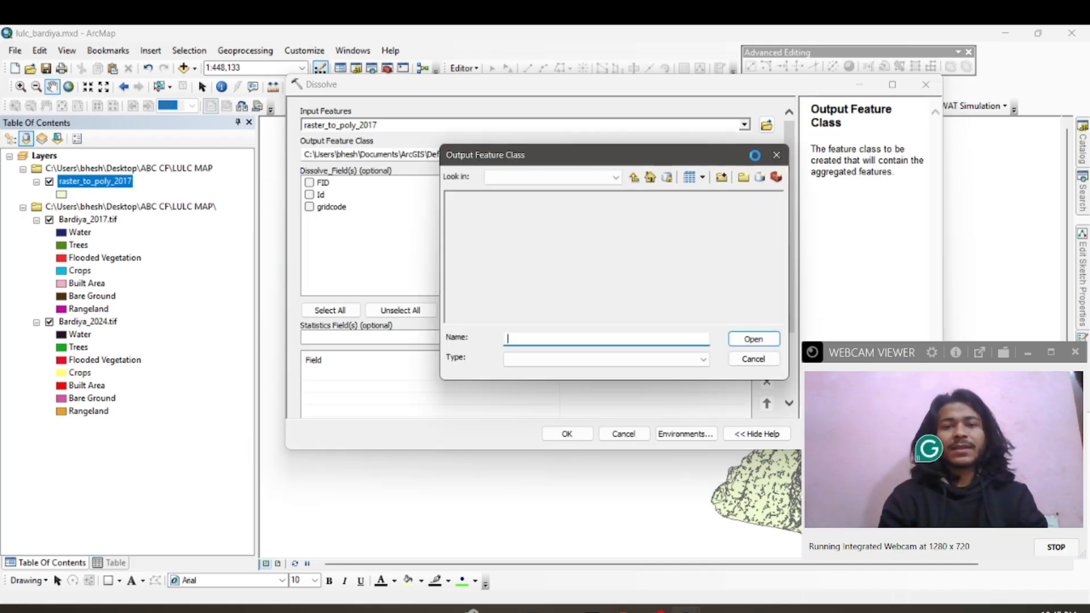
type("dissolv")
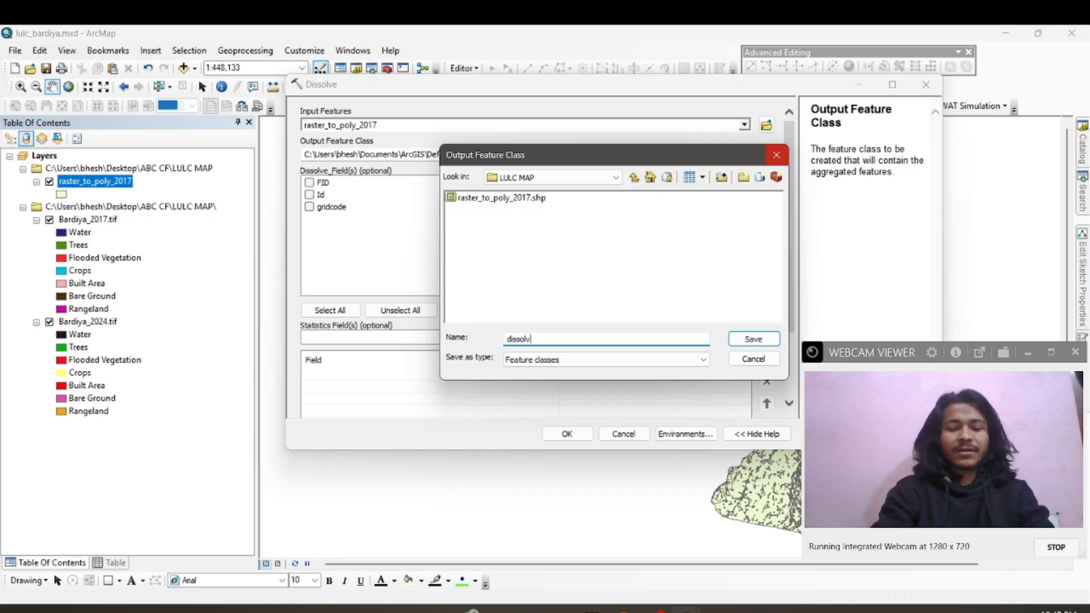
type("e")
type("_2017")
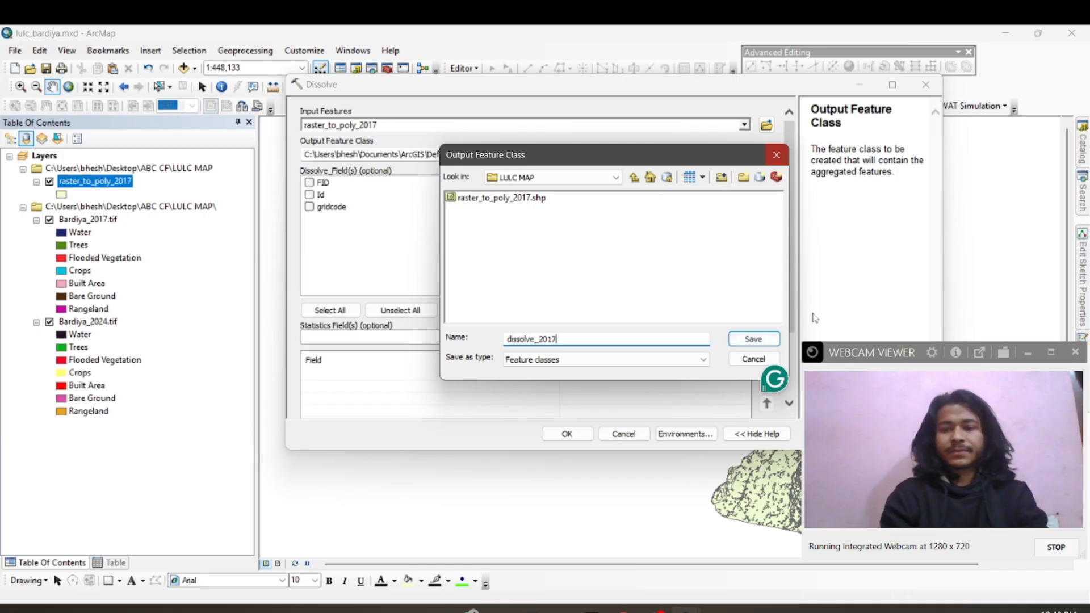
left_click(749, 339)
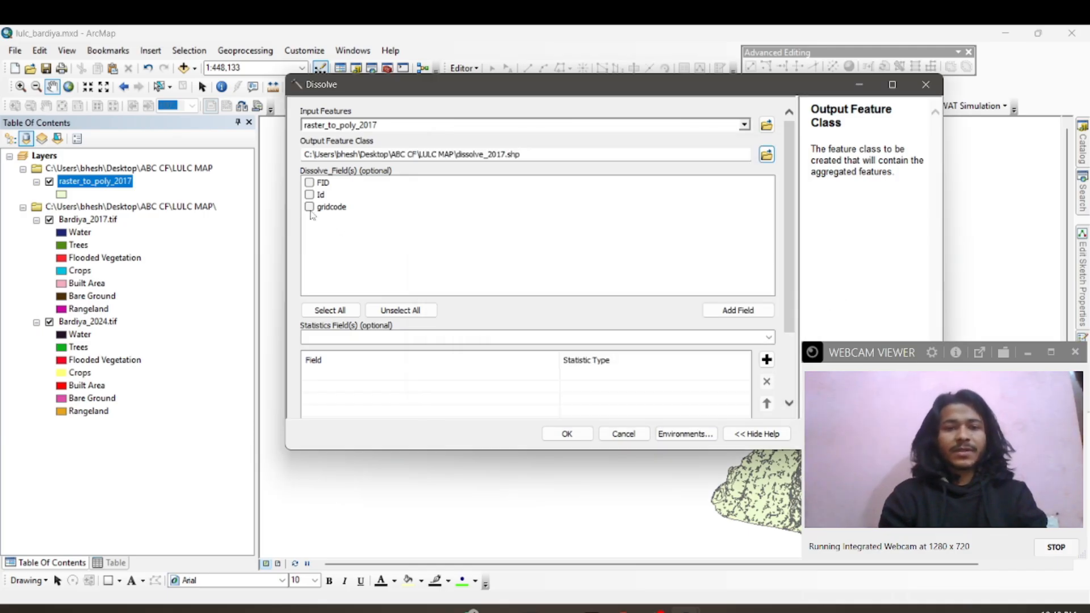
left_click(309, 208)
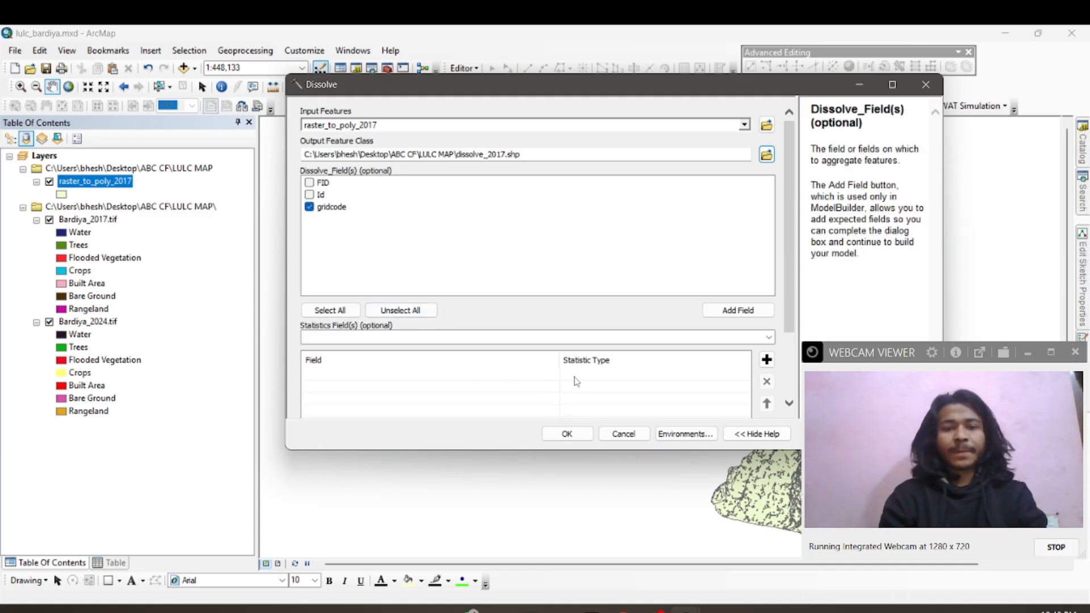
left_click(567, 433)
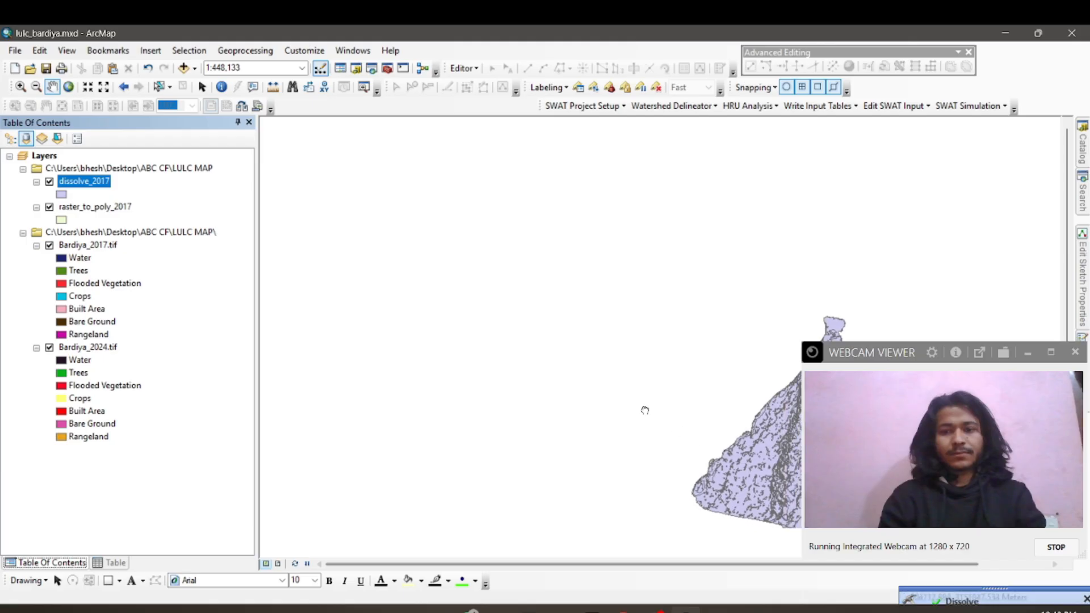
Open the attribute table of the dissolve_2017 layer to review its dissolved gridcode records
left_click_drag(645, 410, 416, 284)
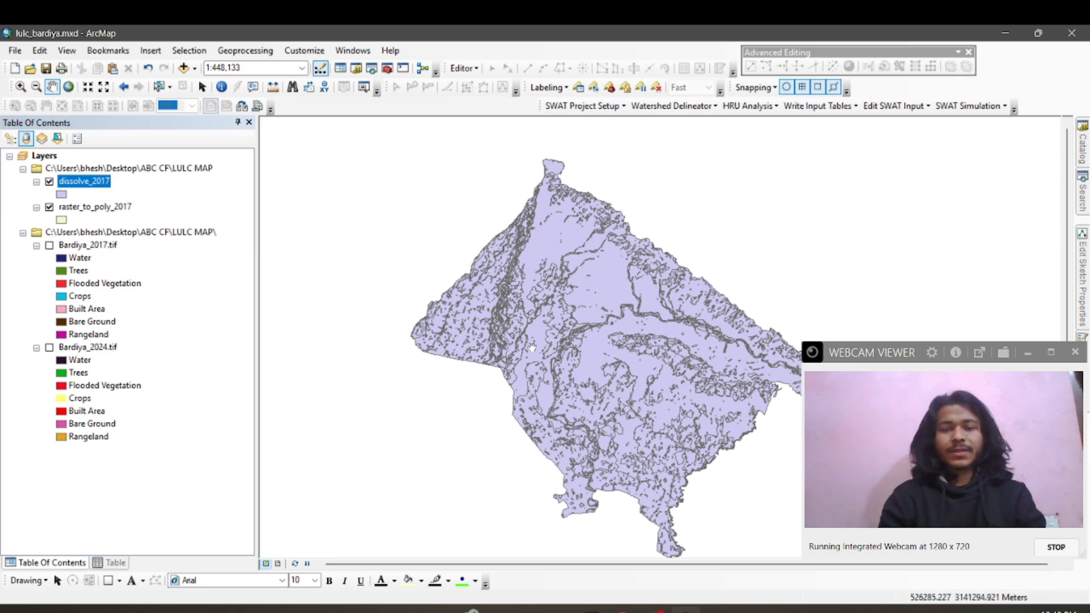
left_click_drag(550, 362, 493, 339)
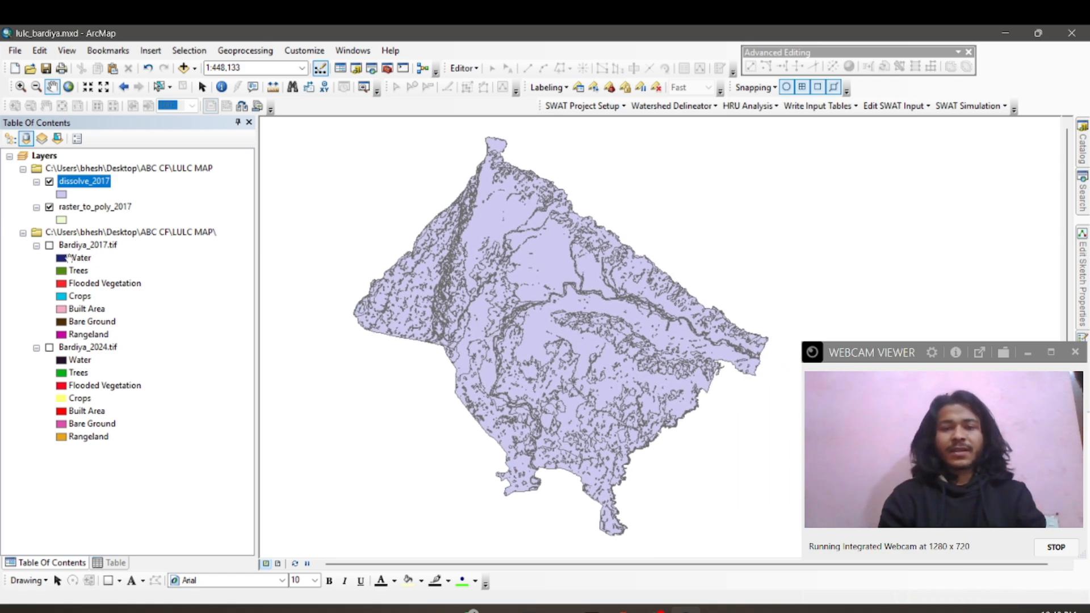
right_click(89, 184)
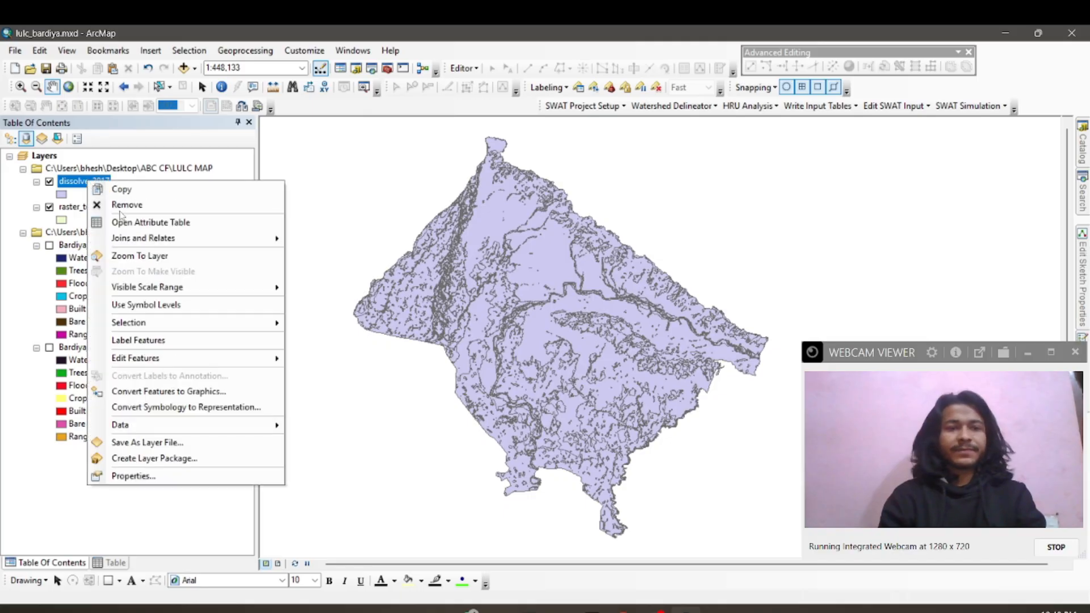
left_click(122, 221)
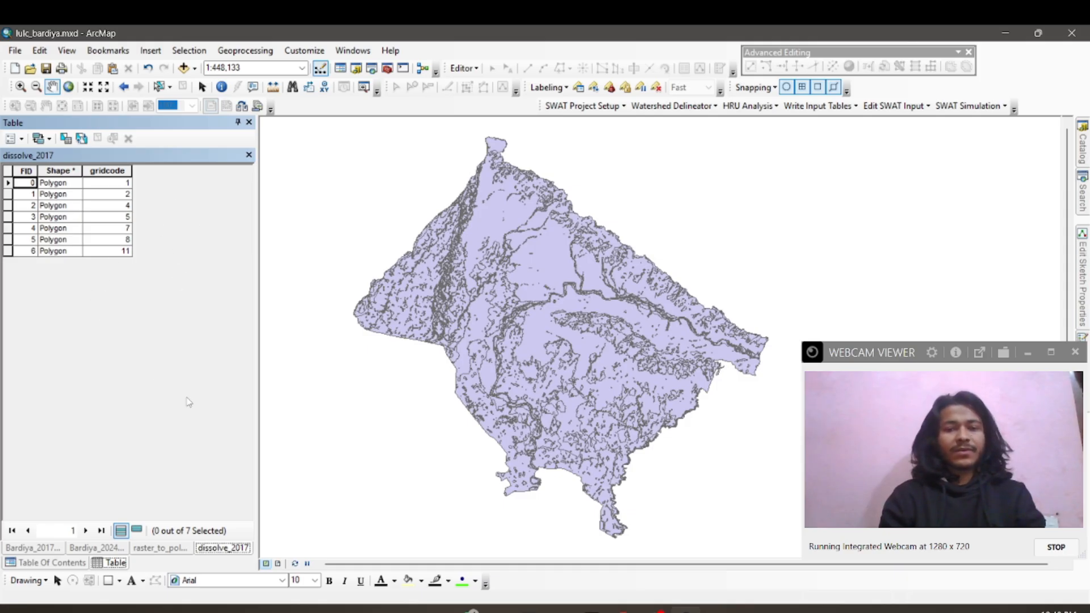
left_click(137, 184)
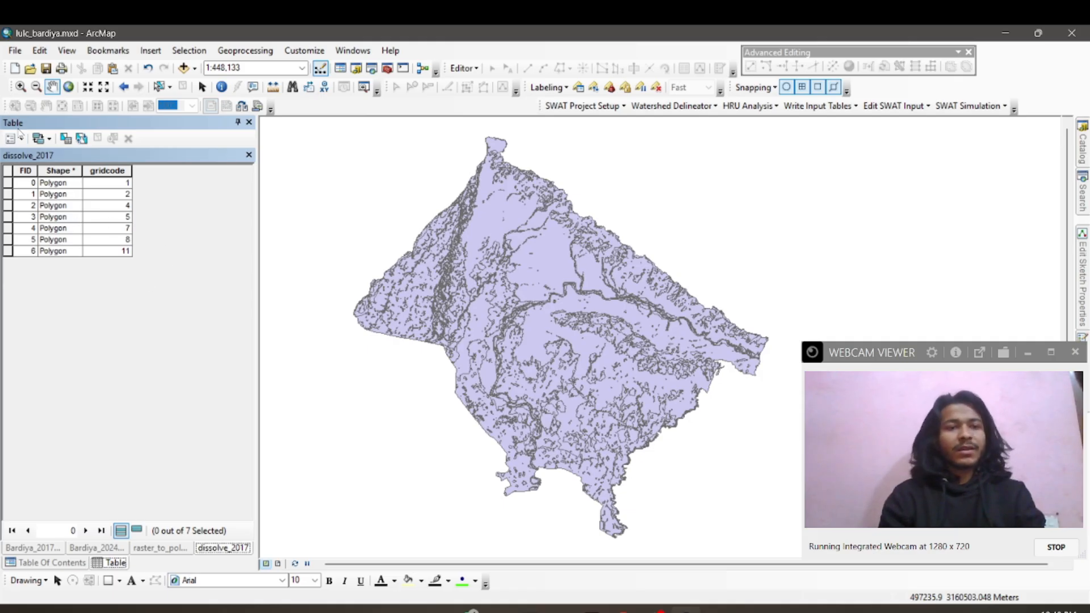
Add a Text field named LULC_2017 to the dissolve_2017 attribute table
left_click(21, 139)
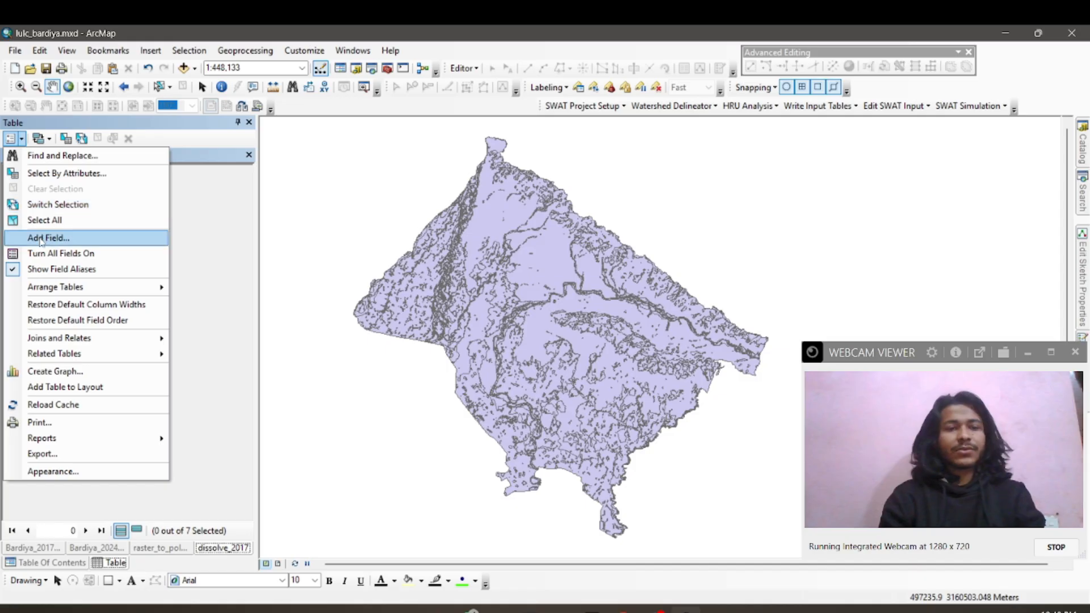
left_click(45, 237)
type("LULC")
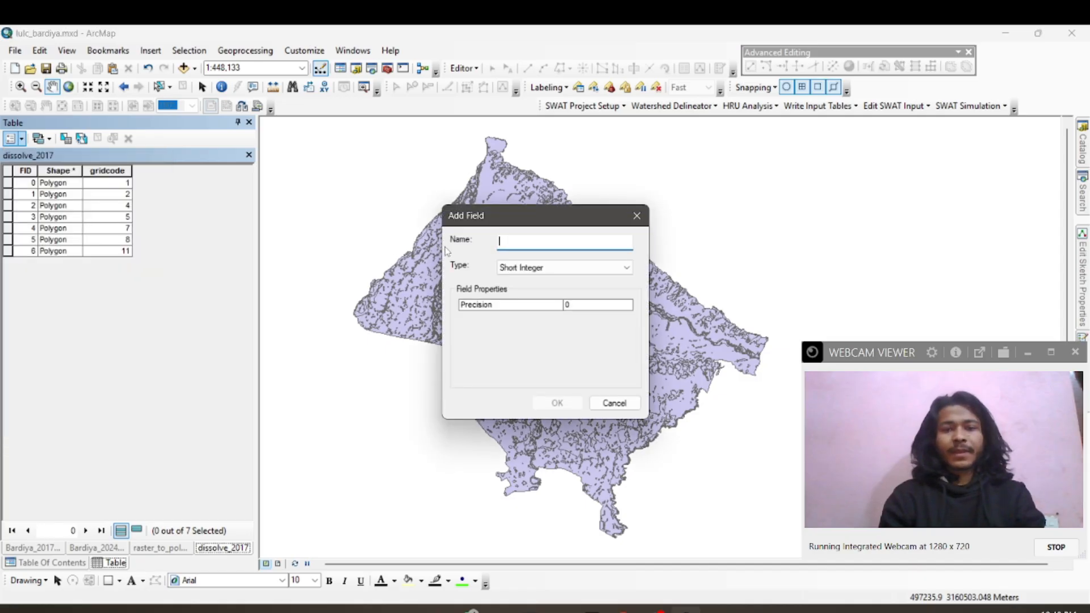
type("_201")
left_click(552, 266)
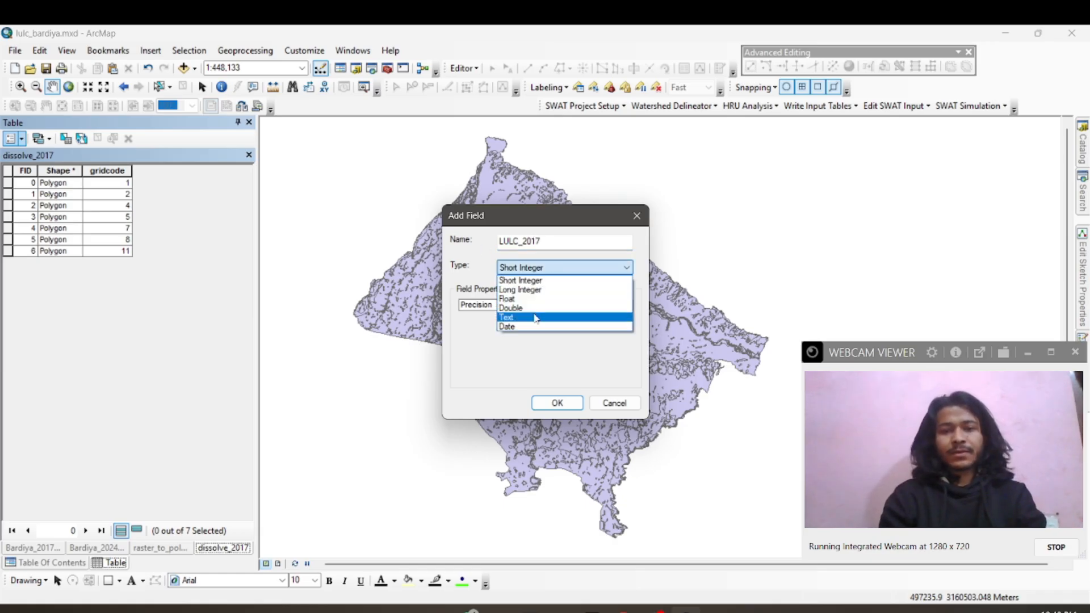
left_click(537, 318)
left_click(556, 403)
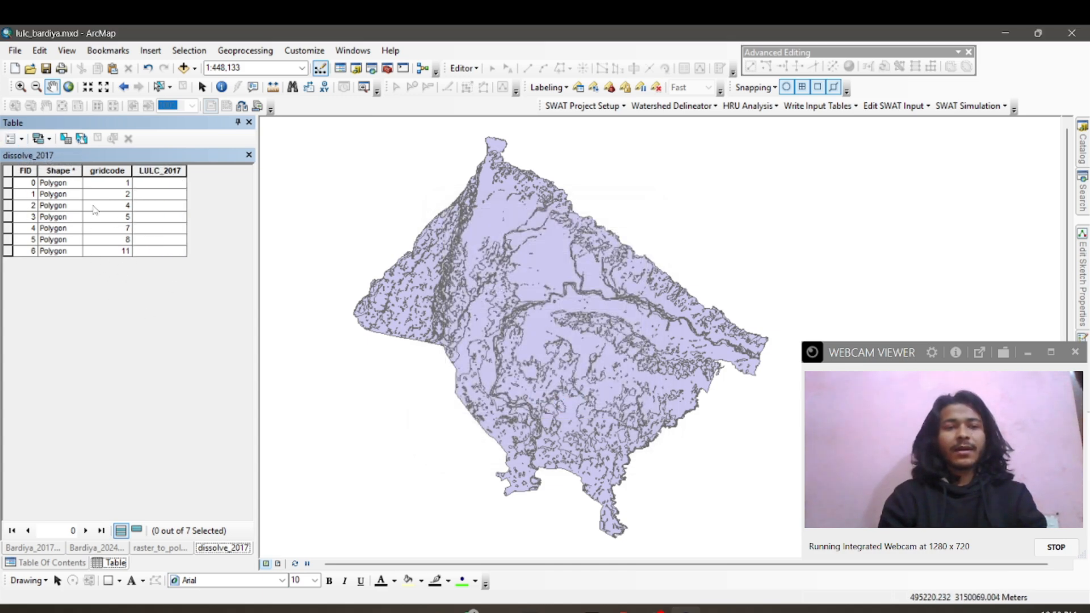
Add a Double field named Area_2017 to the dissolve_2017 table and widen the table to show the whole column
left_click(11, 139)
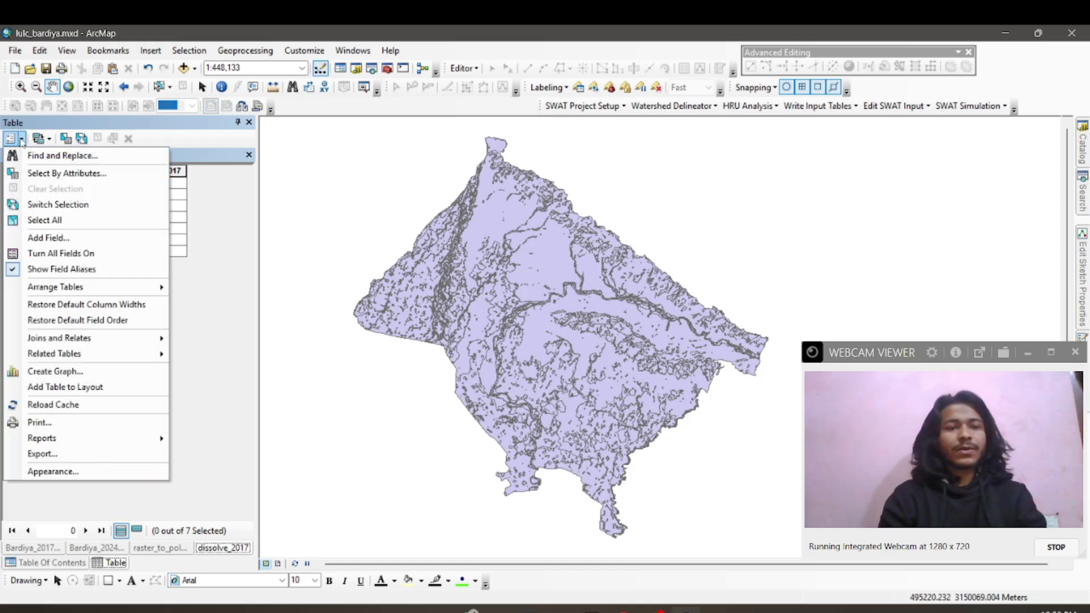
left_click(49, 238)
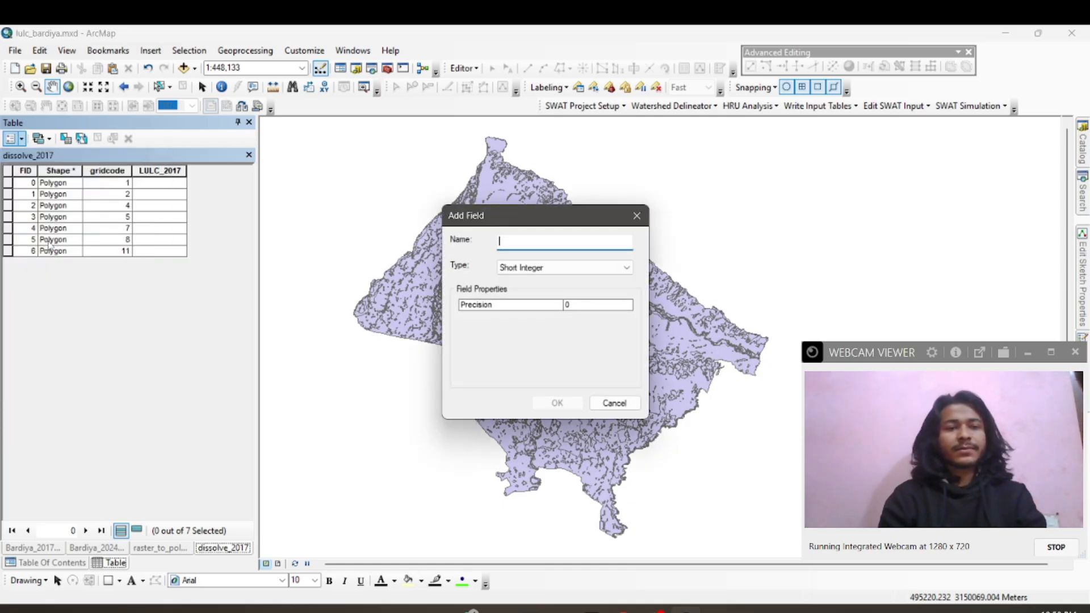
type("Area")
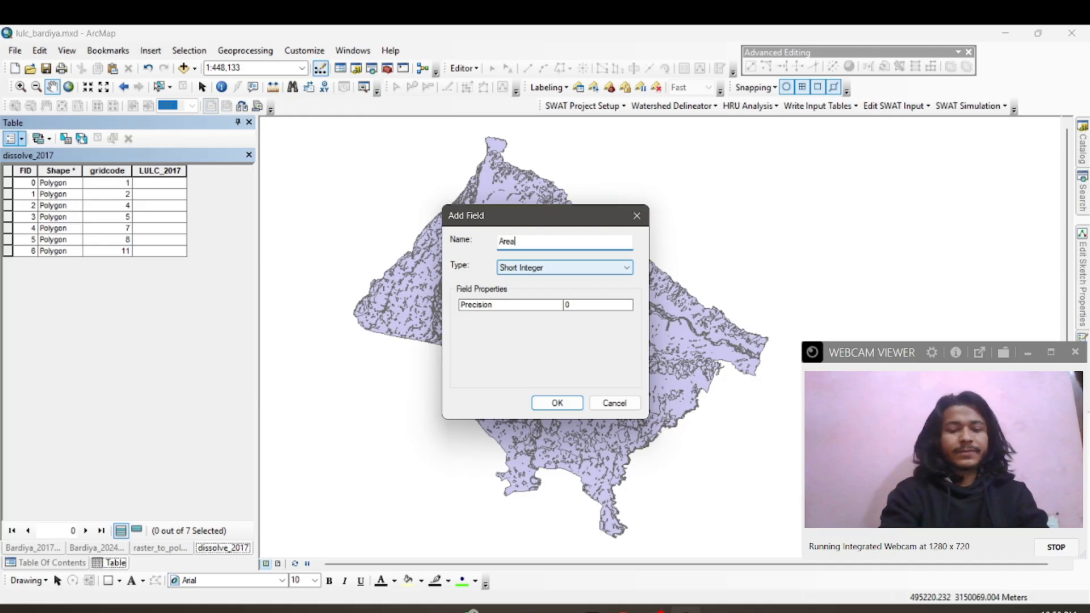
type("_")
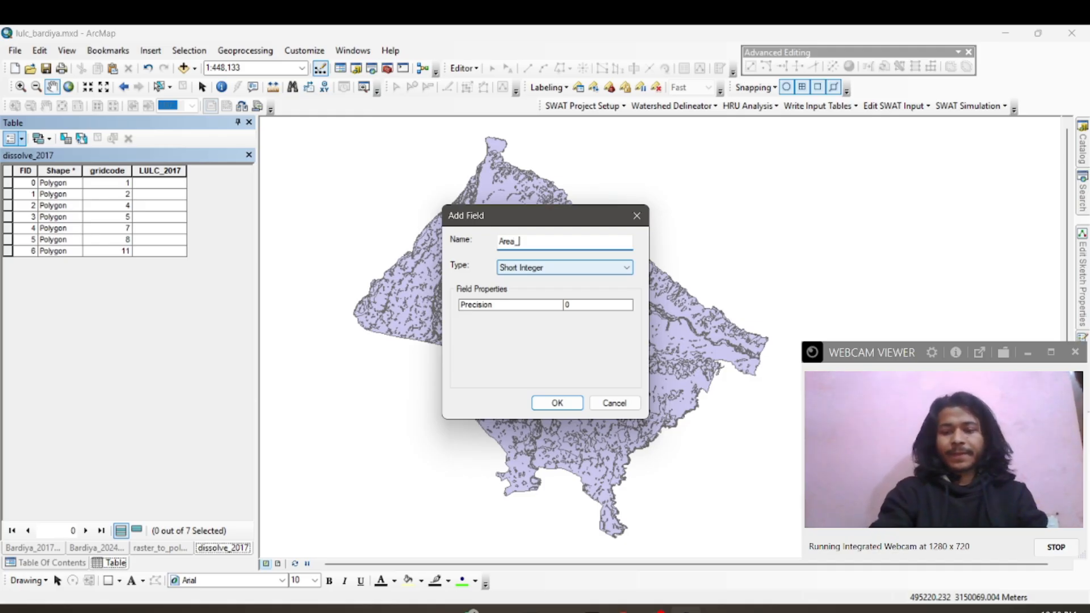
type("2017")
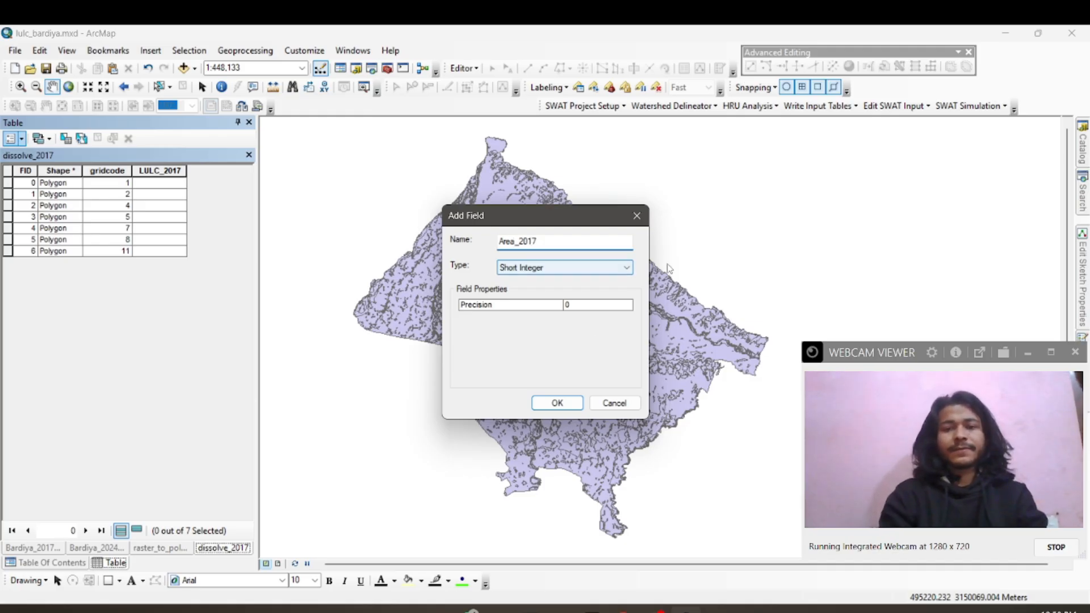
left_click(621, 272)
left_click(585, 316)
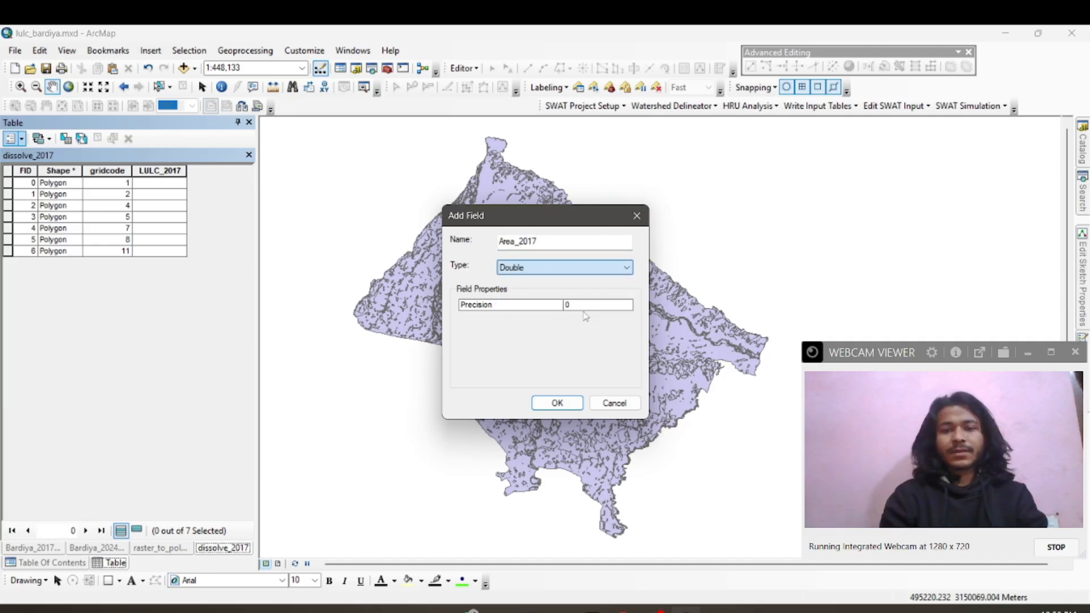
left_click(557, 403)
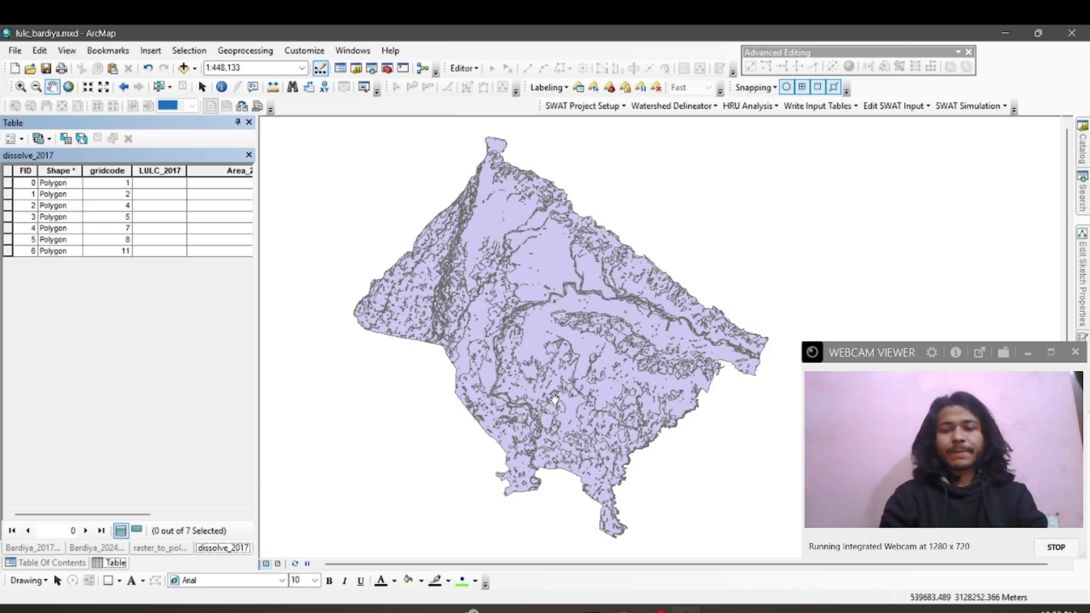
left_click_drag(257, 190, 277, 172)
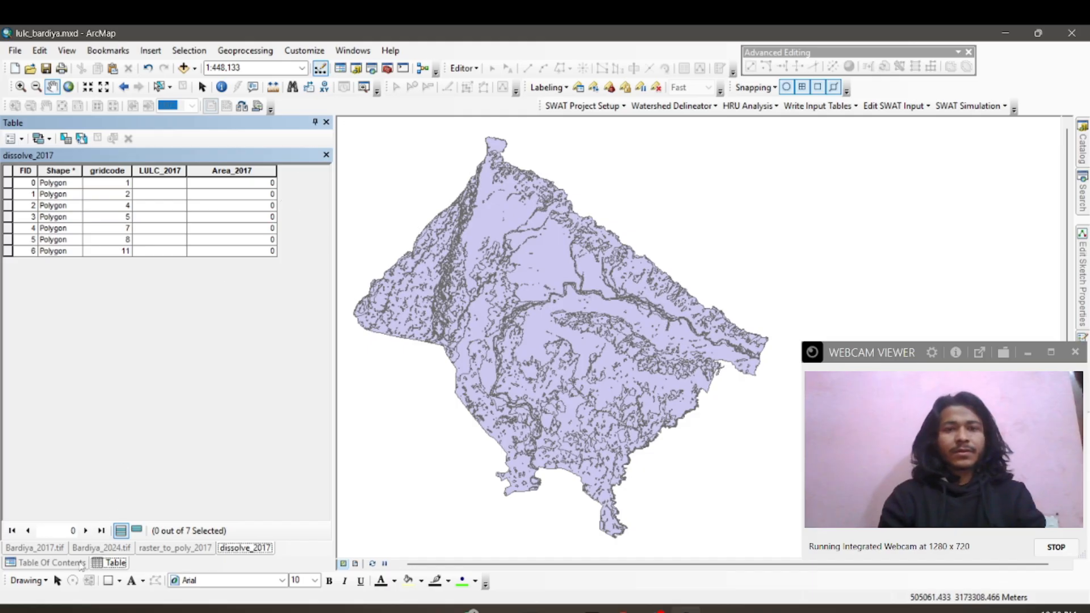
Start an edit session on the dissolve_2017 layer
left_click(52, 562)
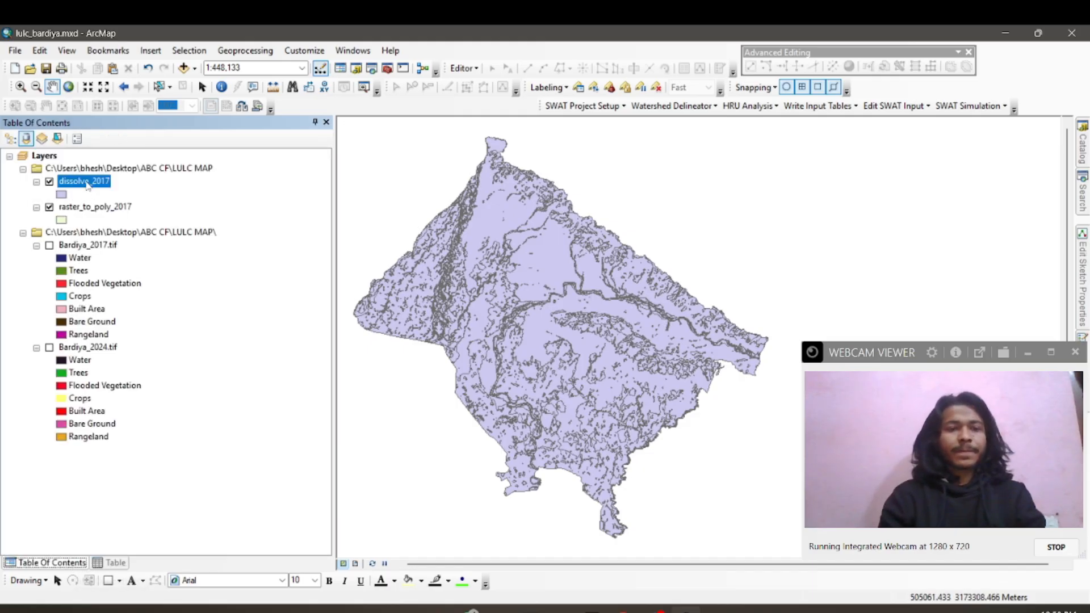
right_click(87, 186)
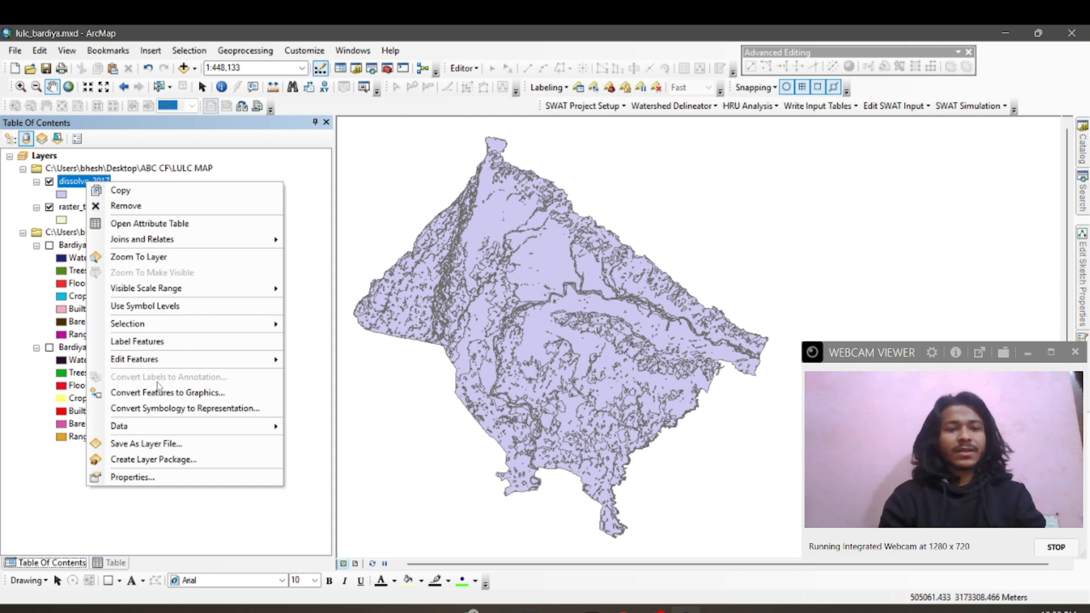
mouse_move(277, 363)
left_click(342, 360)
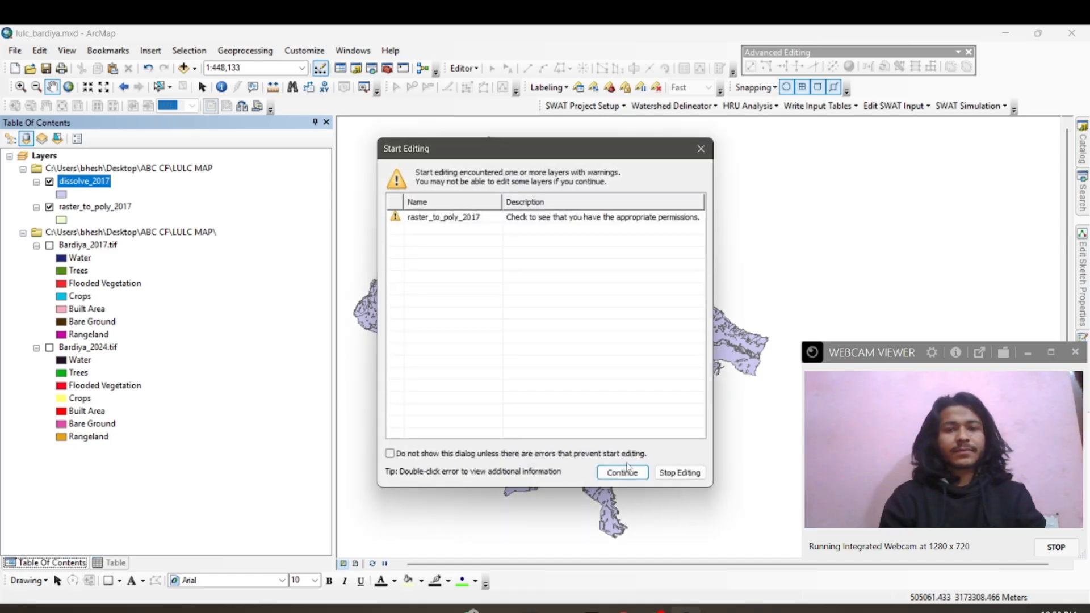
left_click(623, 472)
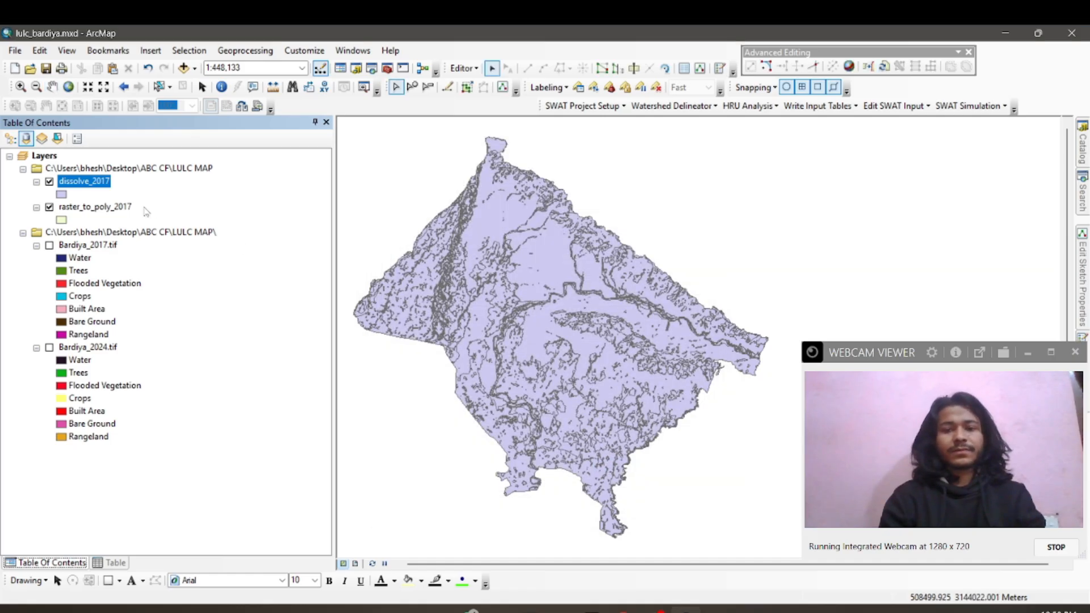
Open the dissolve_2017 attribute table and check the Sentinel-2 land cover class definitions in the browser before returning to ArcMap
right_click(102, 182)
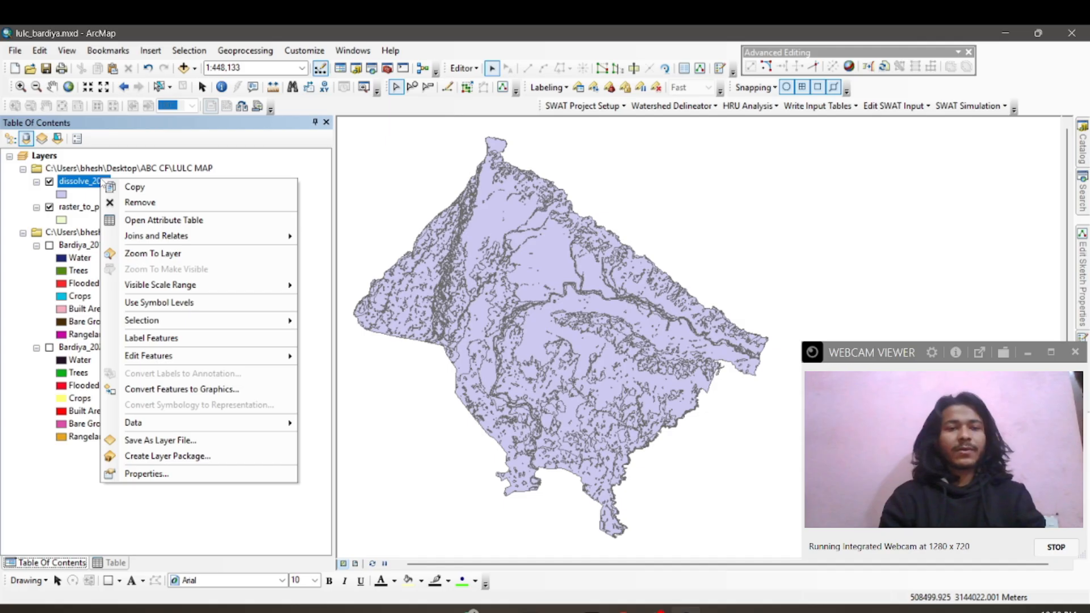
left_click(142, 227)
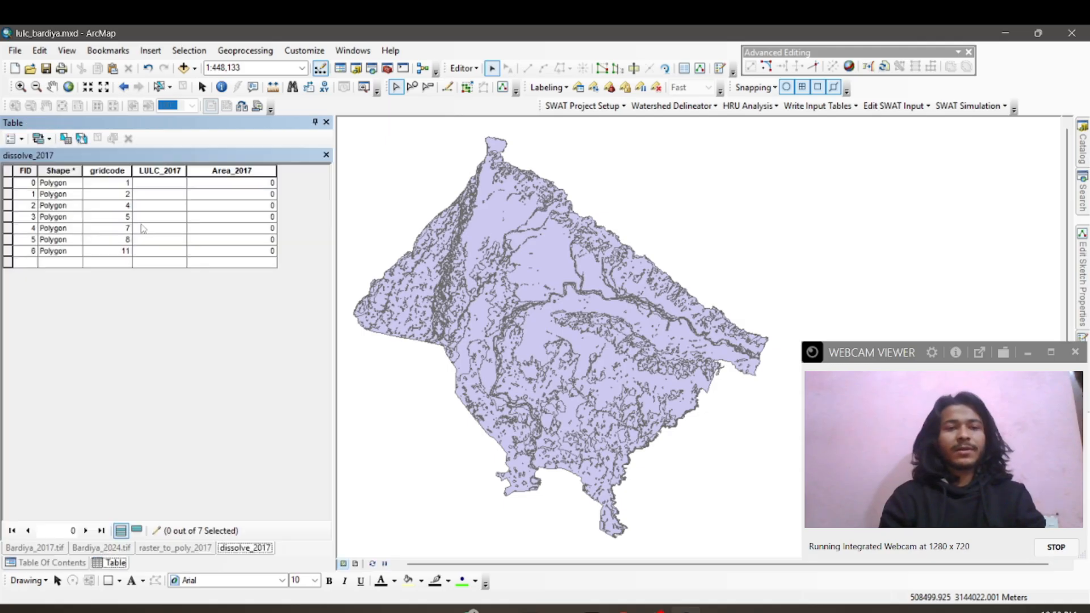
left_click(176, 186)
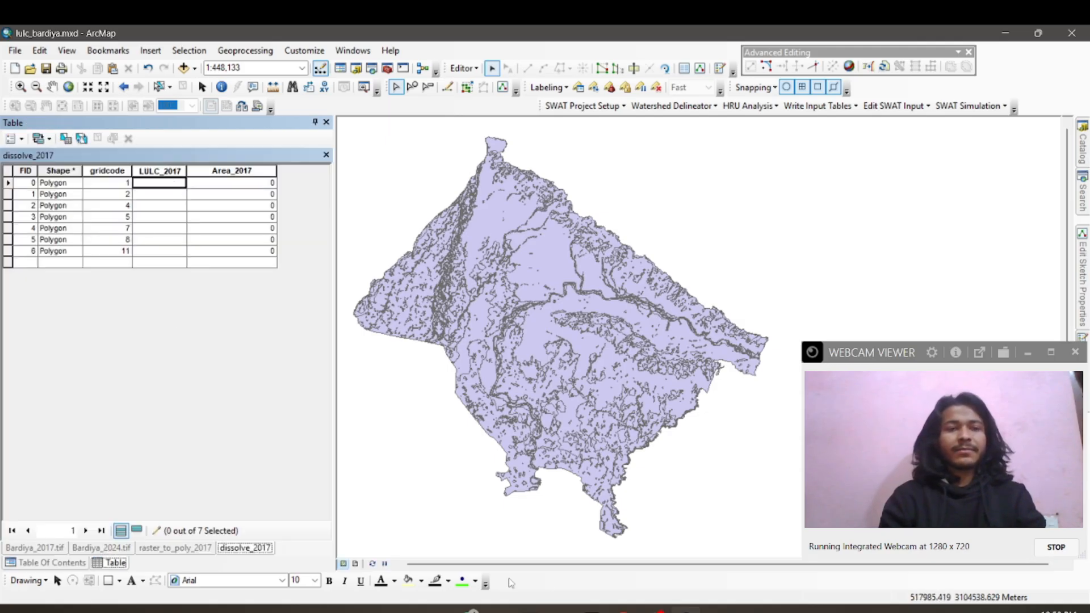
key("alt+Tab")
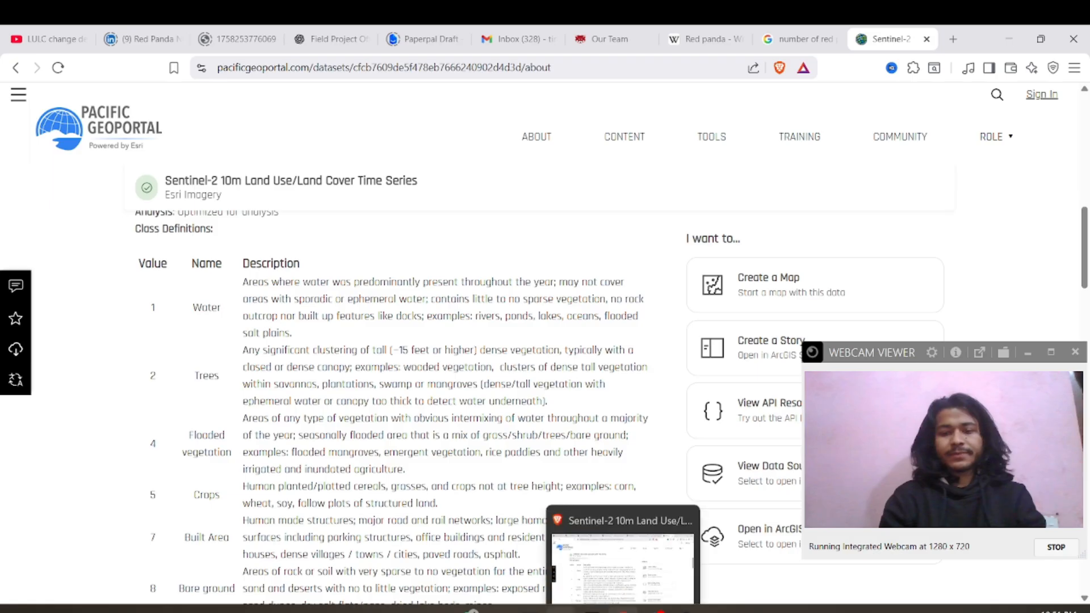
mouse_move(685, 609)
left_click(685, 548)
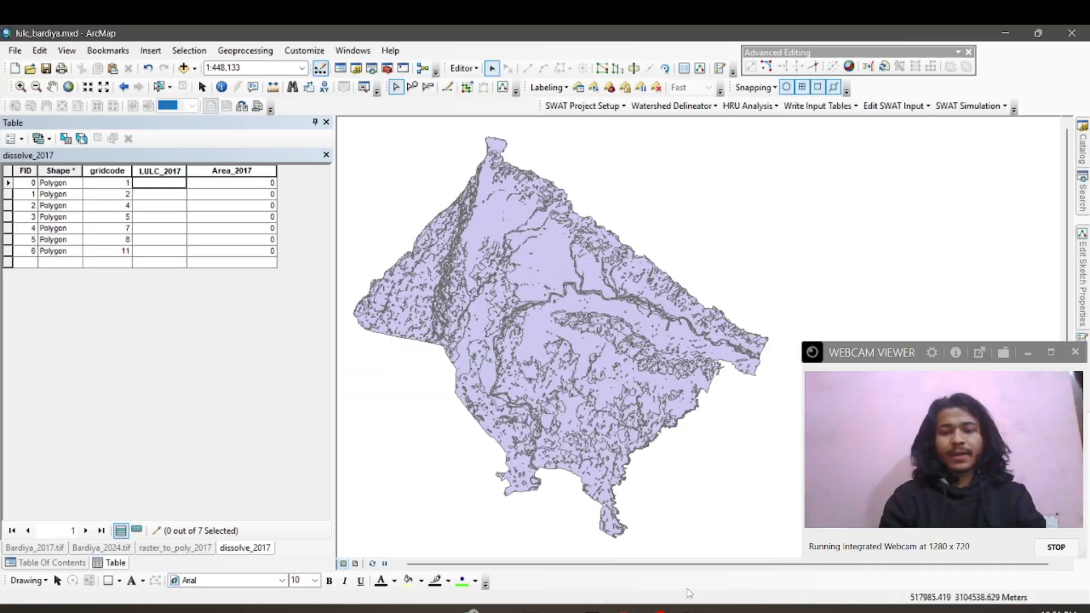
Fill LULC_2017 by gridcode with Water, Tree, Flooded Veget, Crops, Built Area, Bare Ground and Rangeland, and end the edit session keeping the edits
left_click(161, 189)
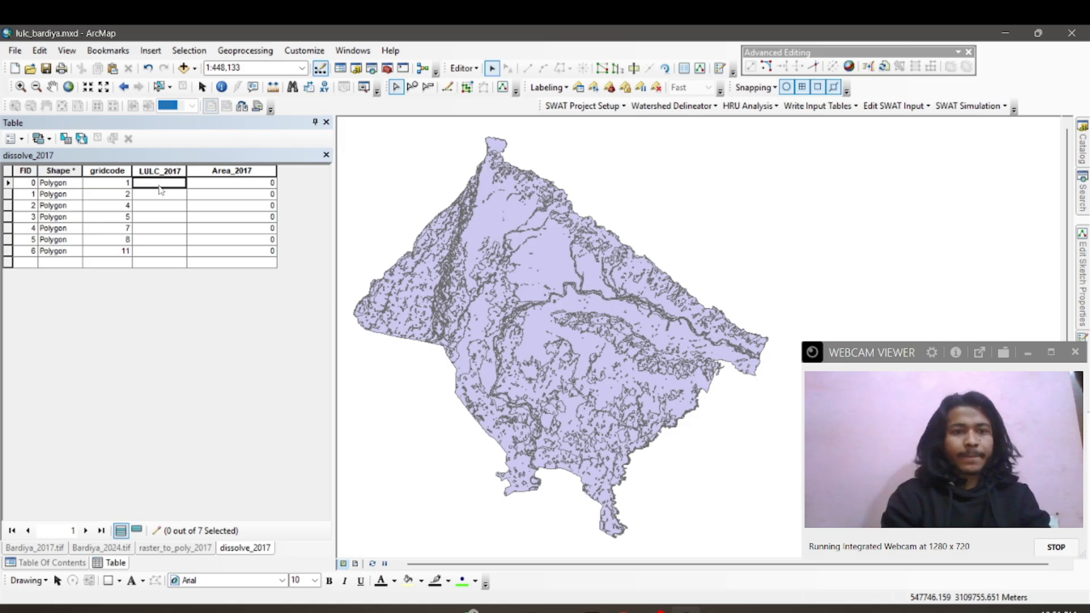
type("Water")
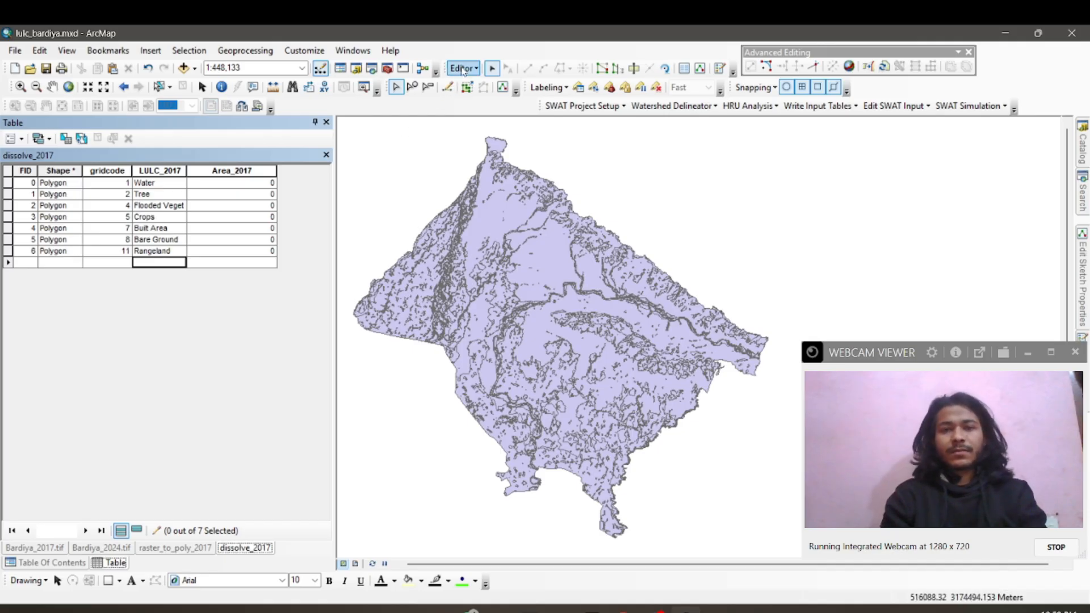
left_click(463, 68)
left_click(477, 100)
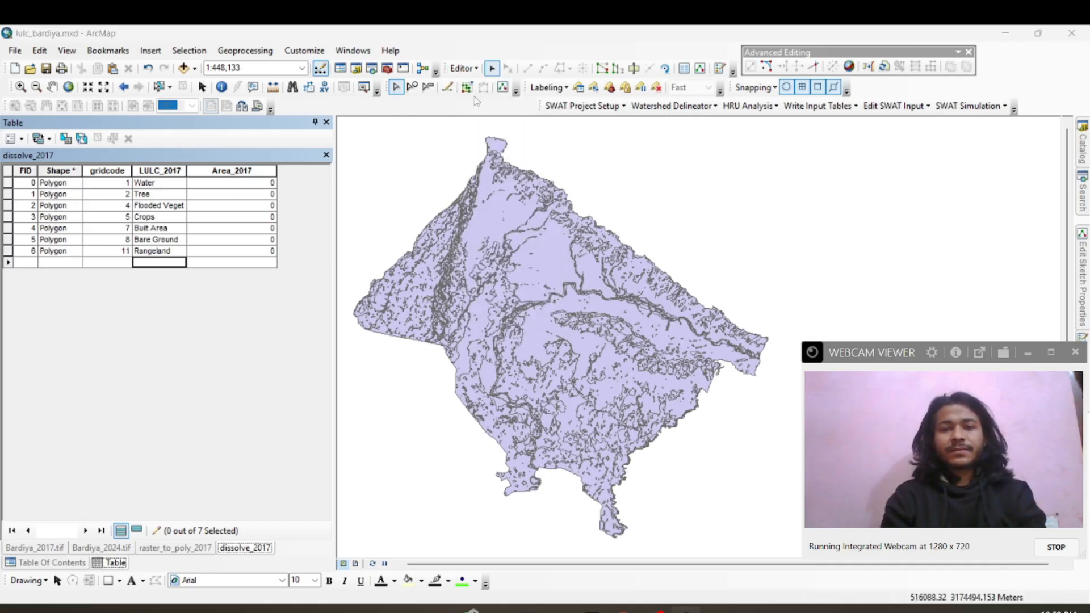
left_click(496, 366)
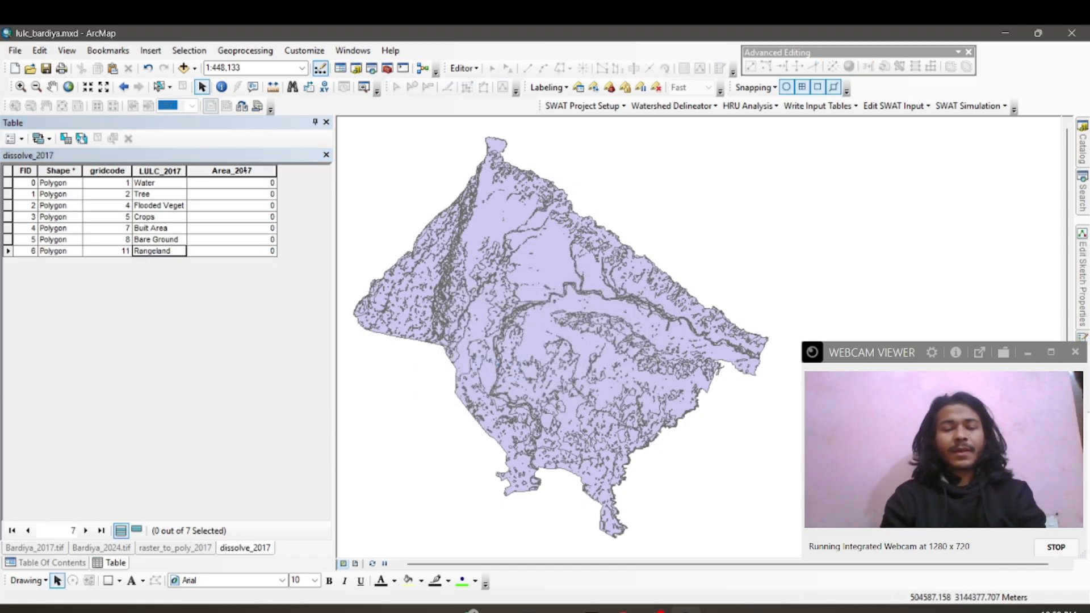
Calculate the polygon areas in hectares into the Area_2017 field using the data source's coordinate system
left_click(248, 172)
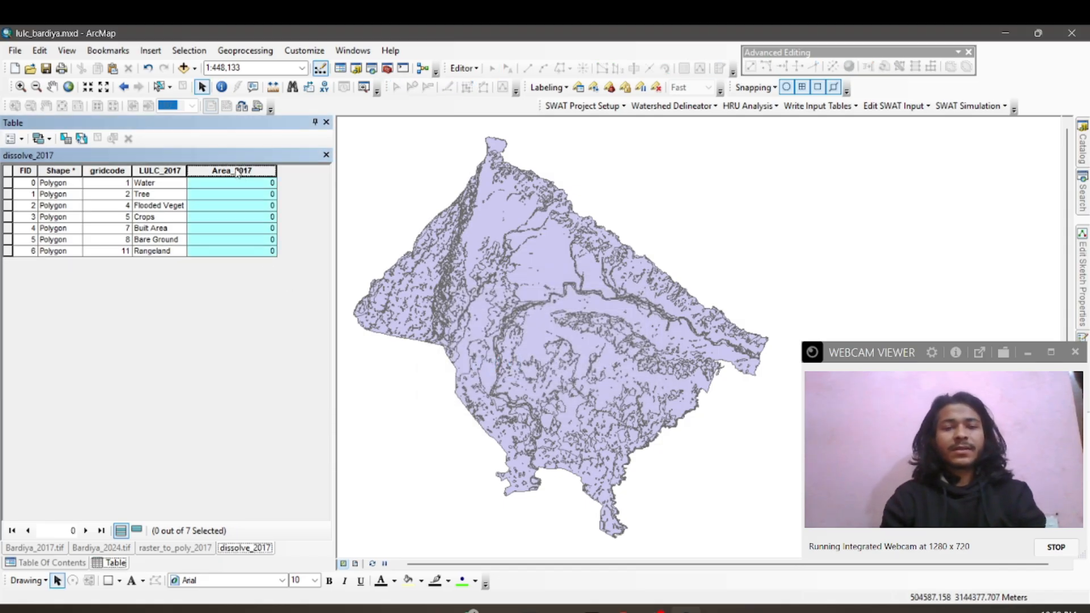
right_click(238, 173)
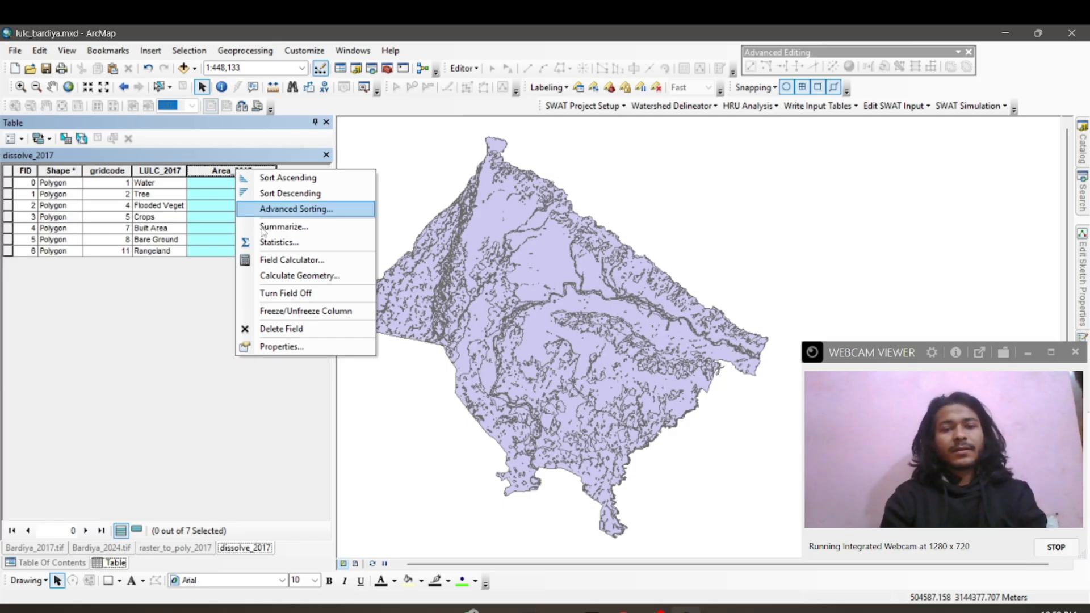
left_click(271, 276)
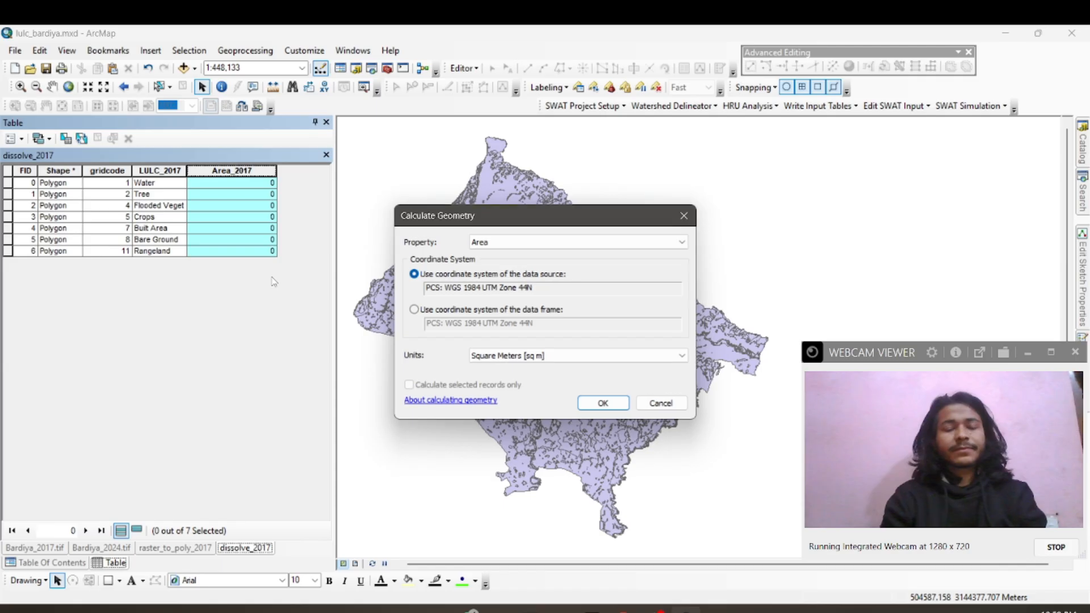
left_click(557, 361)
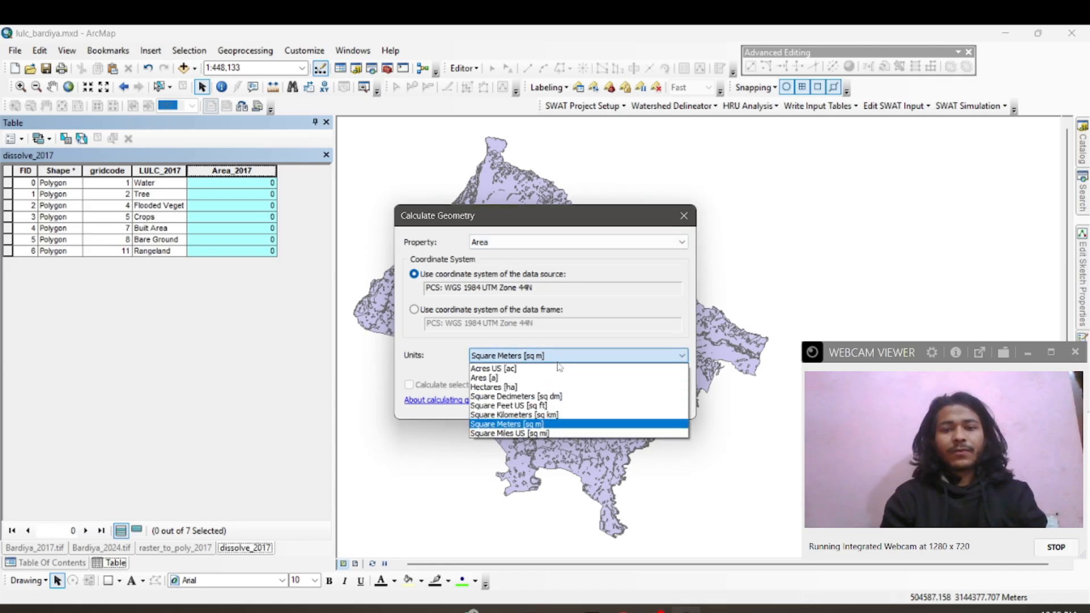
left_click(531, 392)
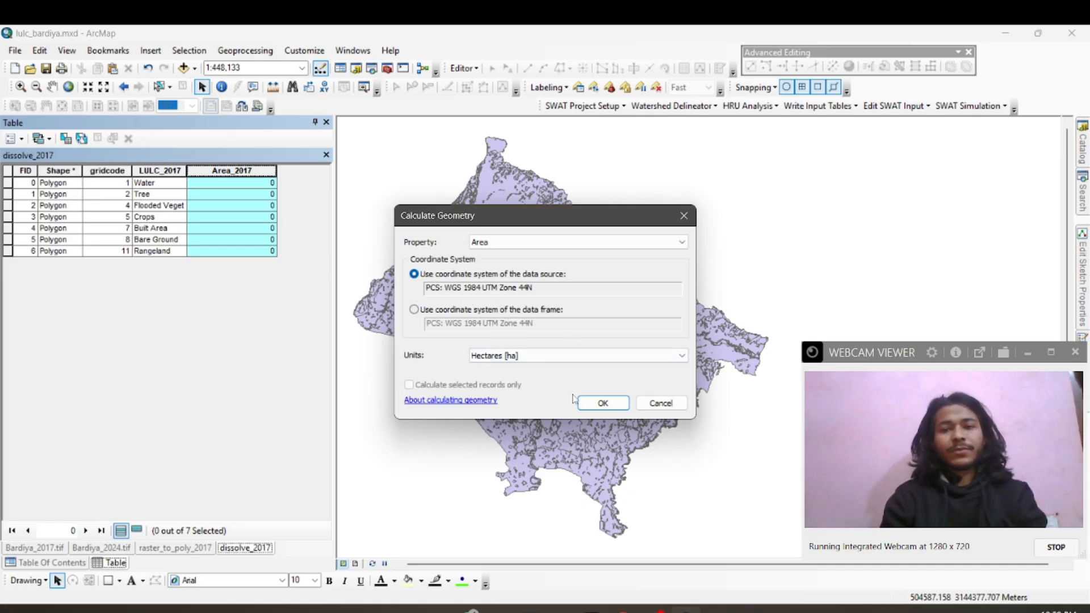
left_click(601, 403)
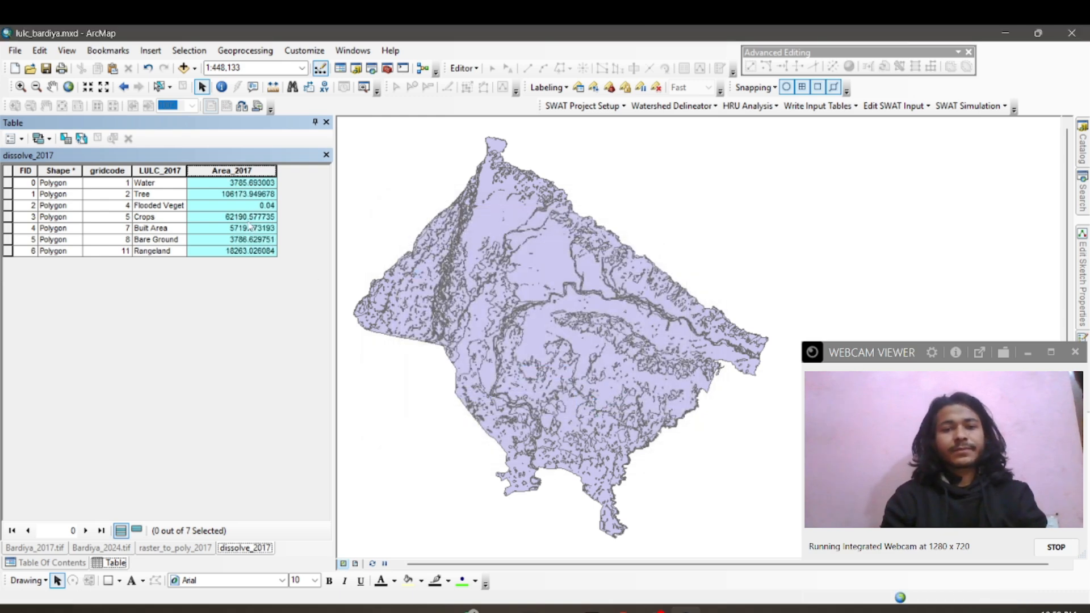
left_click(248, 221)
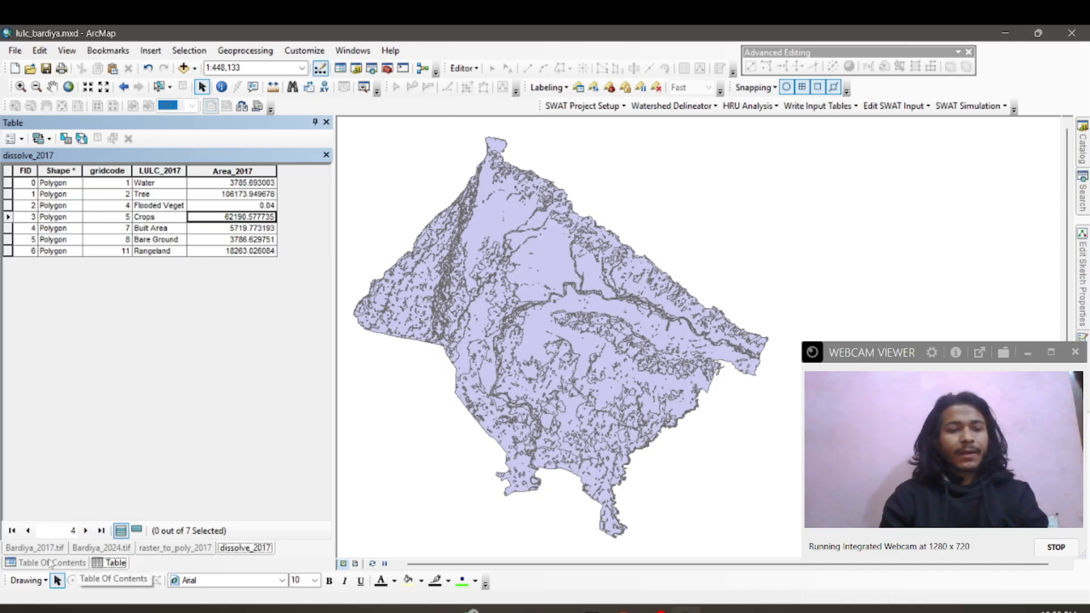
Show only the Bardiya_2024.tif layer and set it as the Raster to Polygon input with Value as the field
left_click(52, 563)
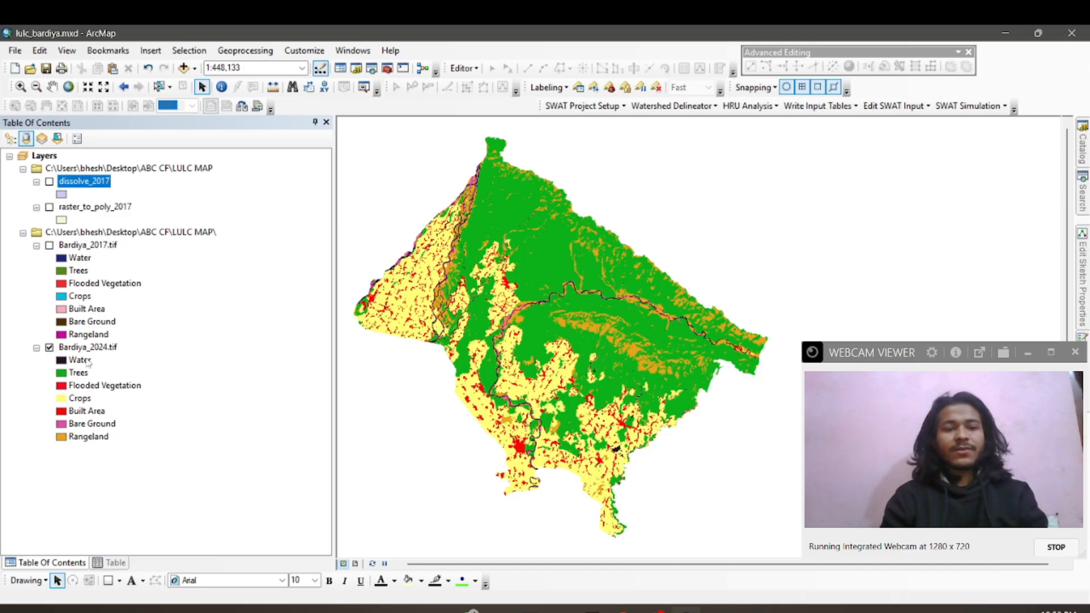
left_click(1083, 187)
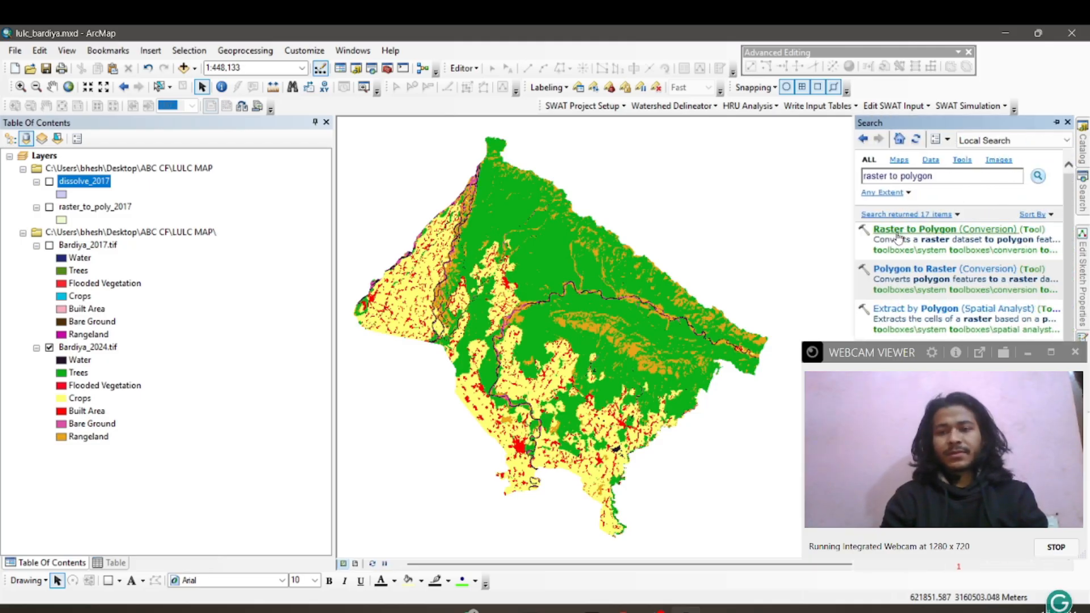
left_click(897, 230)
left_click(744, 124)
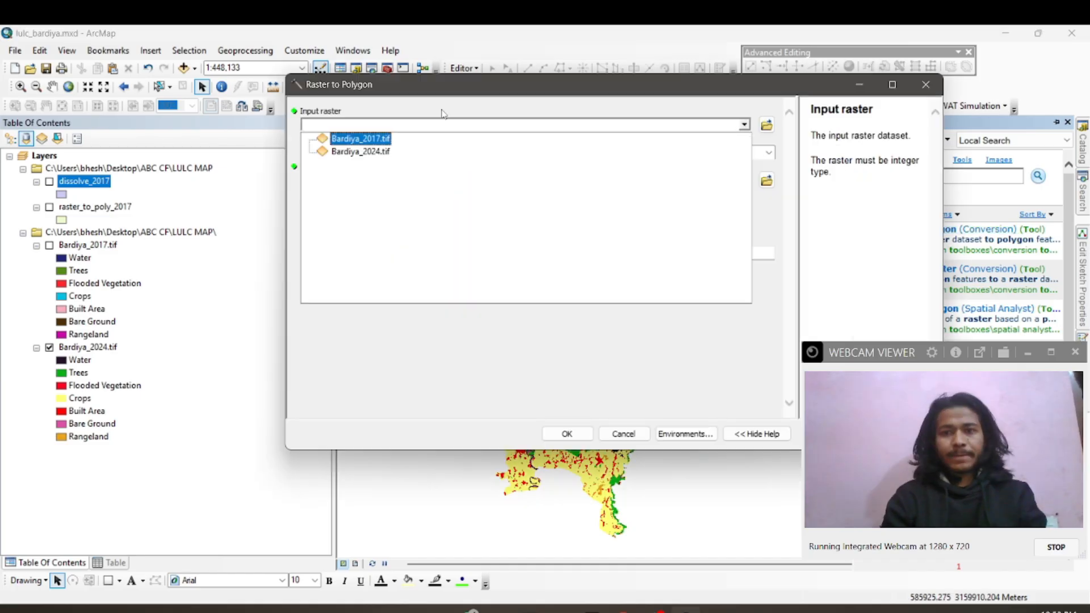
left_click(350, 152)
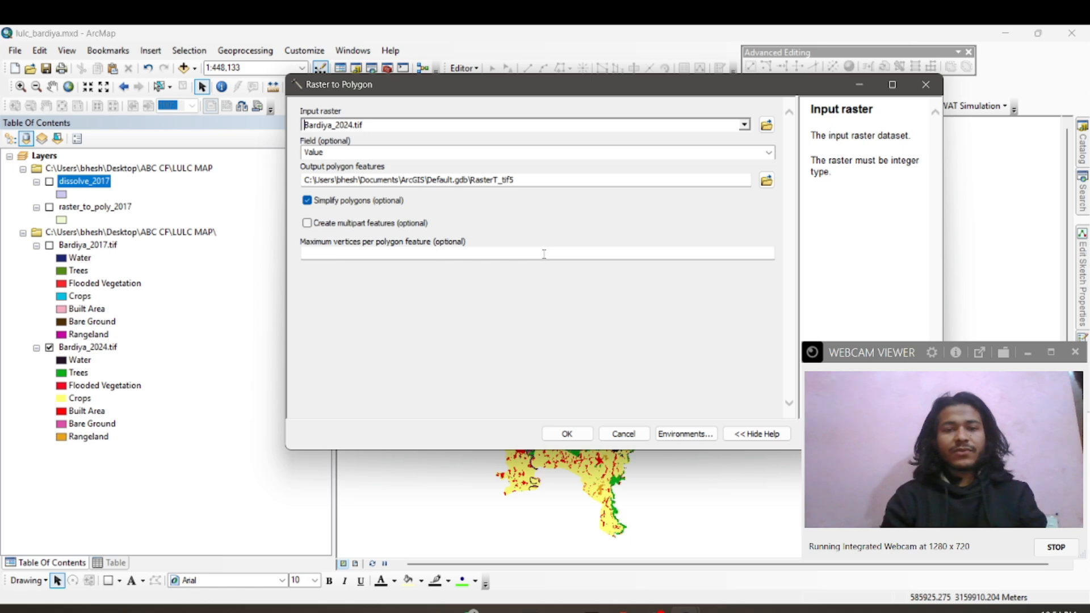
left_click(768, 152)
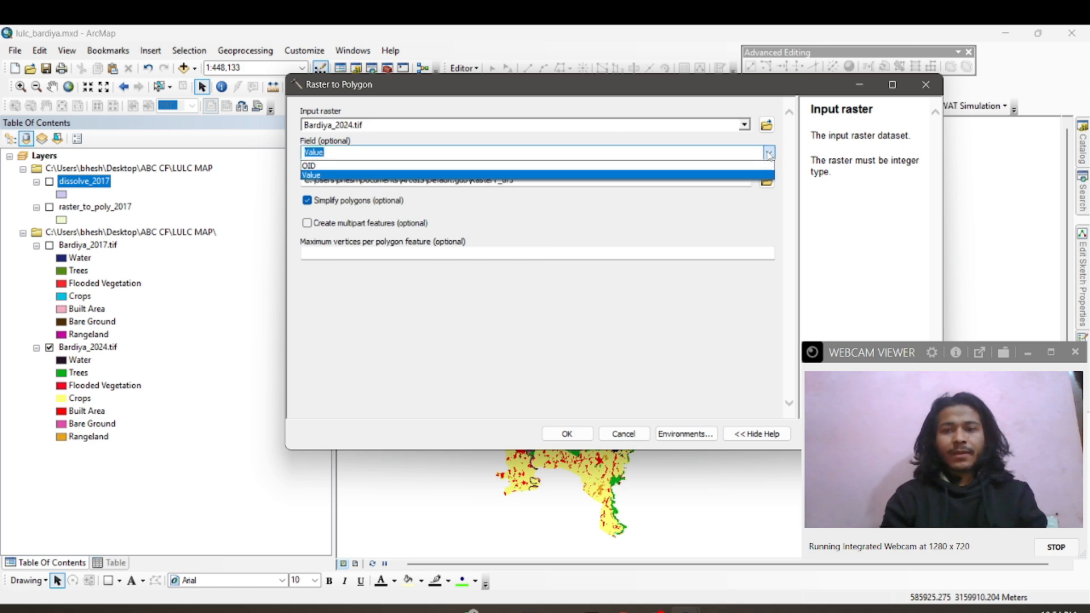
left_click(350, 175)
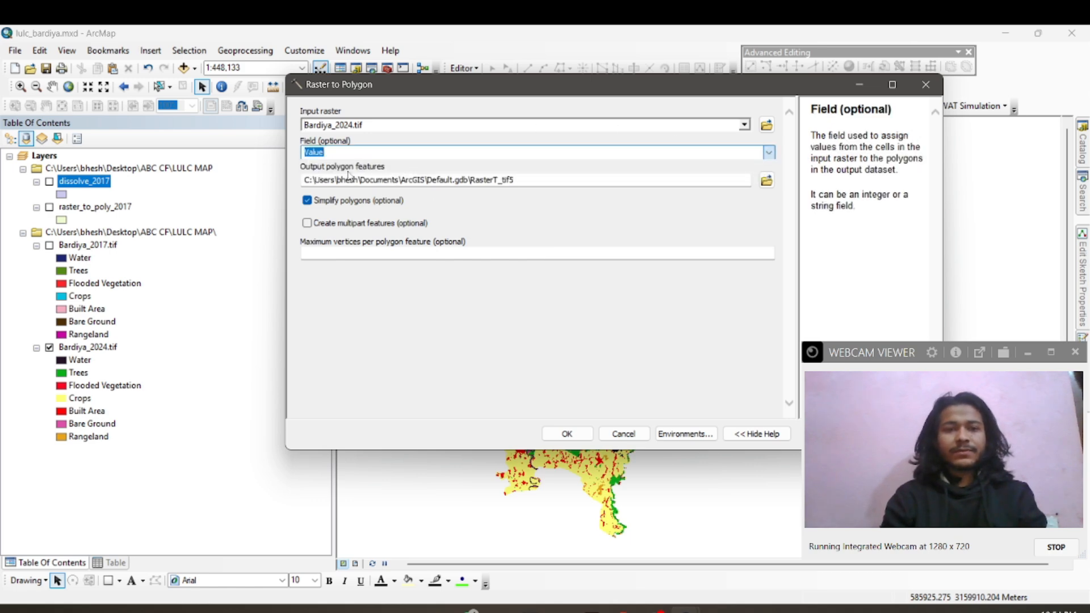
Name the output polygon shapefile raster_to_poly_2024 in the LULC MAP folder and run the conversion
left_click(765, 180)
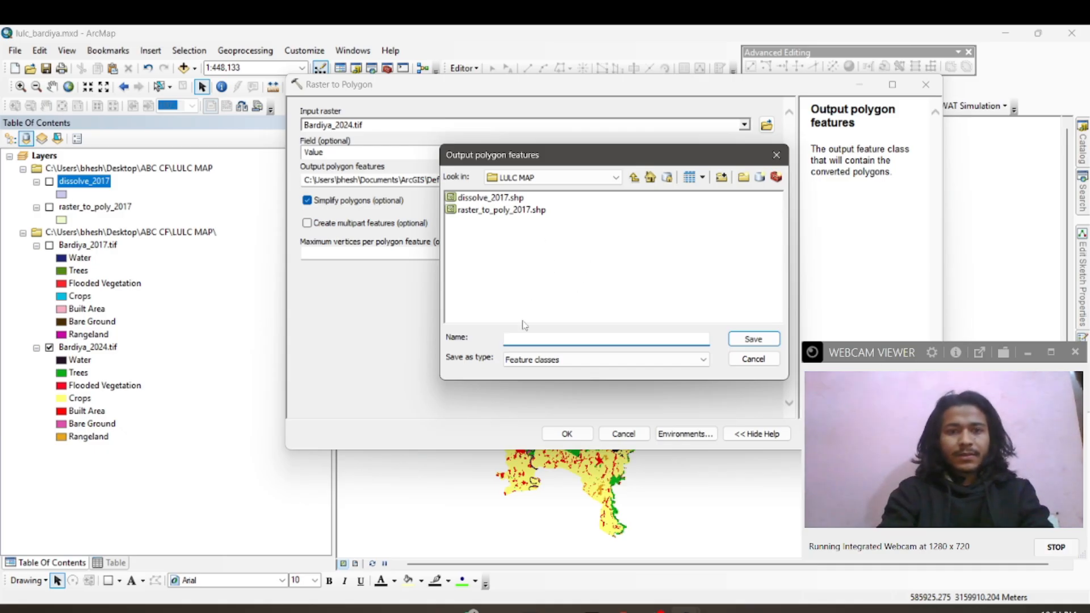
type("raster")
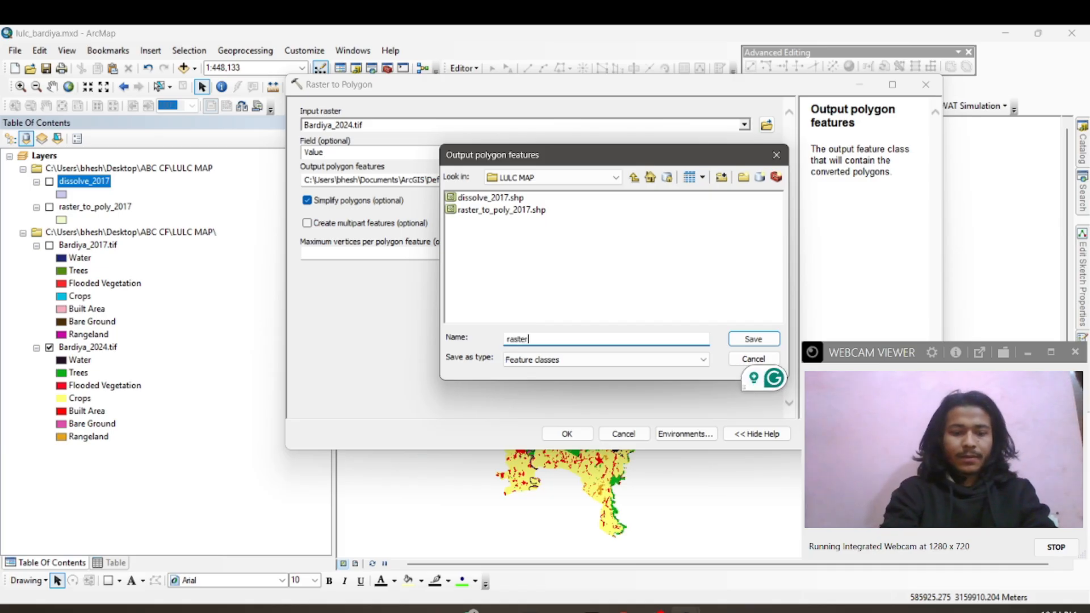
type("a-toa")
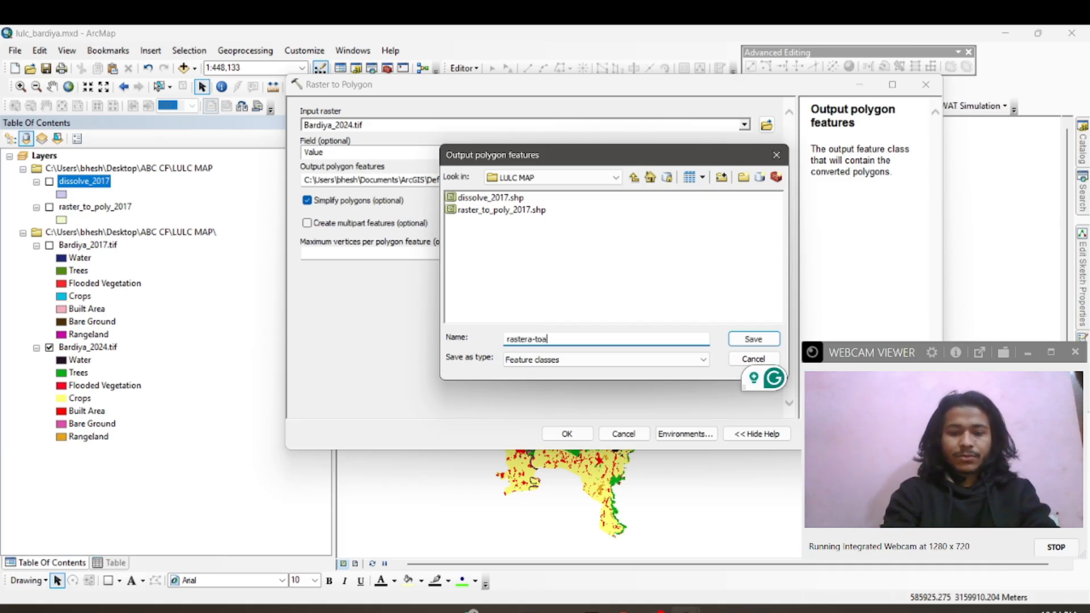
type("-poly")
type("_2024")
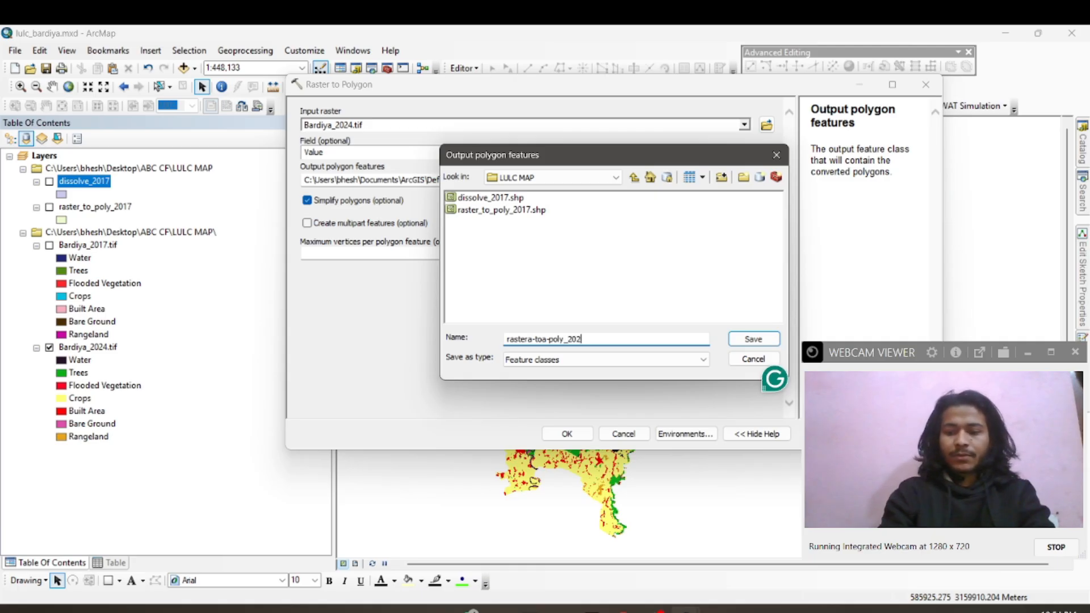
left_click(748, 339)
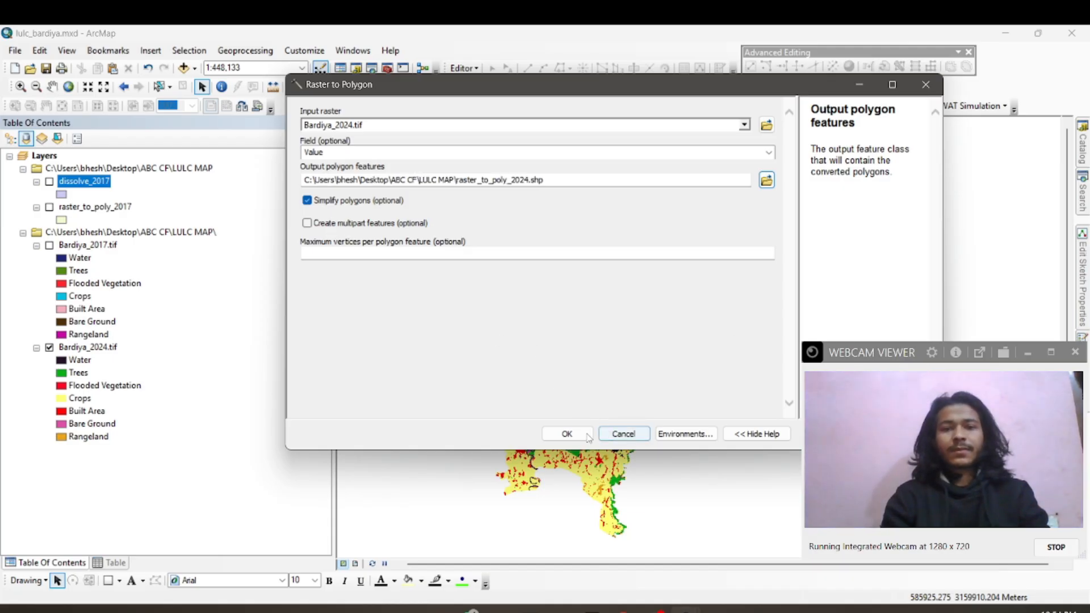
left_click(549, 433)
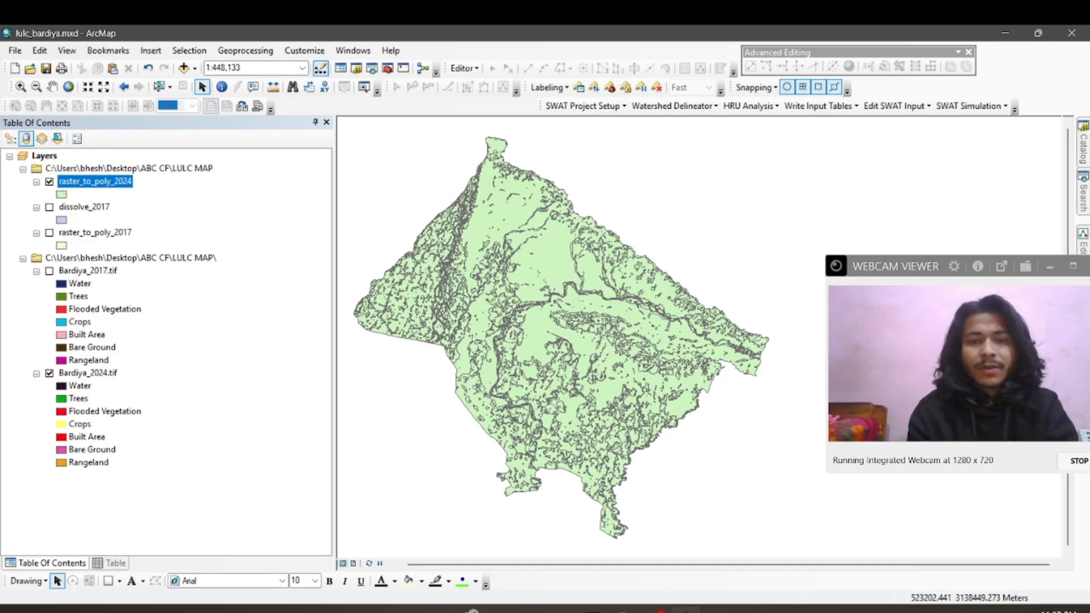
Review the attribute table of the raster_to_poly_2024 layer and return to the layer list
right_click(97, 182)
left_click(126, 217)
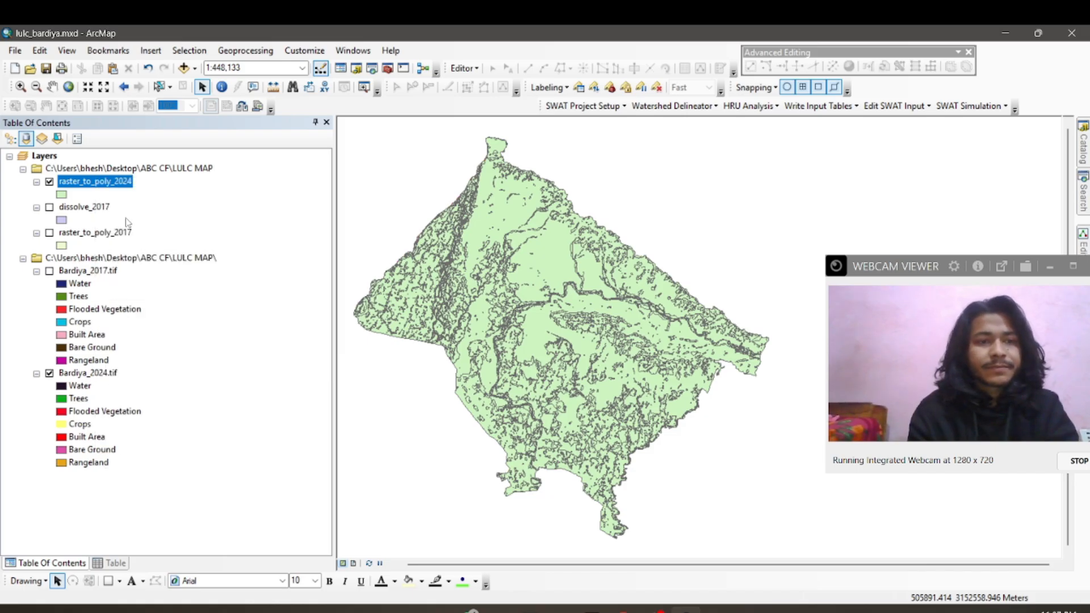
left_click(58, 563)
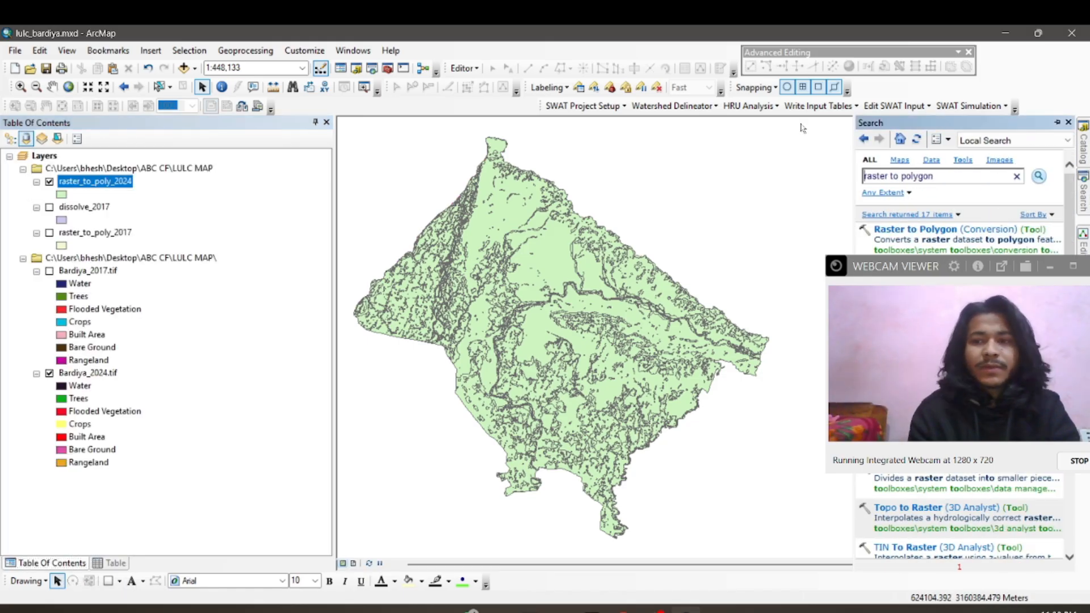
Set up a Dissolve with raster_to_poly_2024 as the input features and gridcode as the dissolve field
left_click(239, 50)
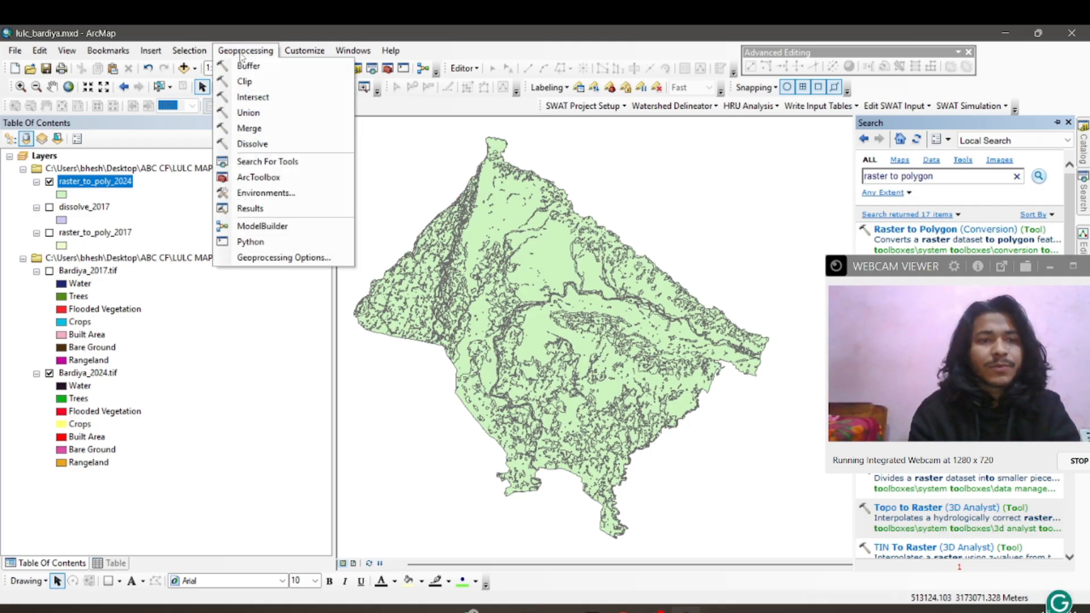
left_click(257, 144)
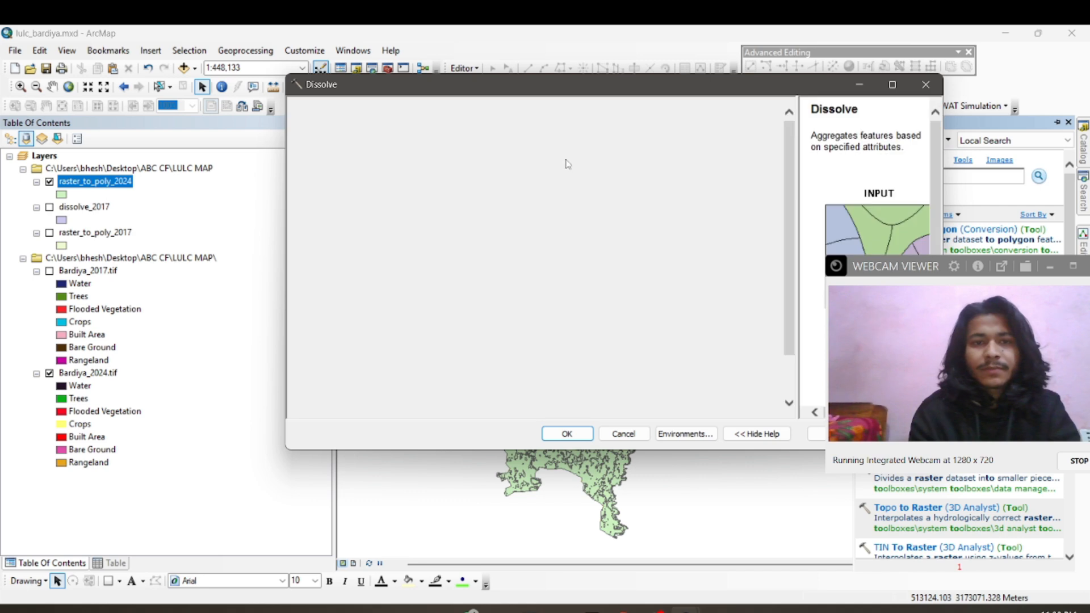
left_click(744, 124)
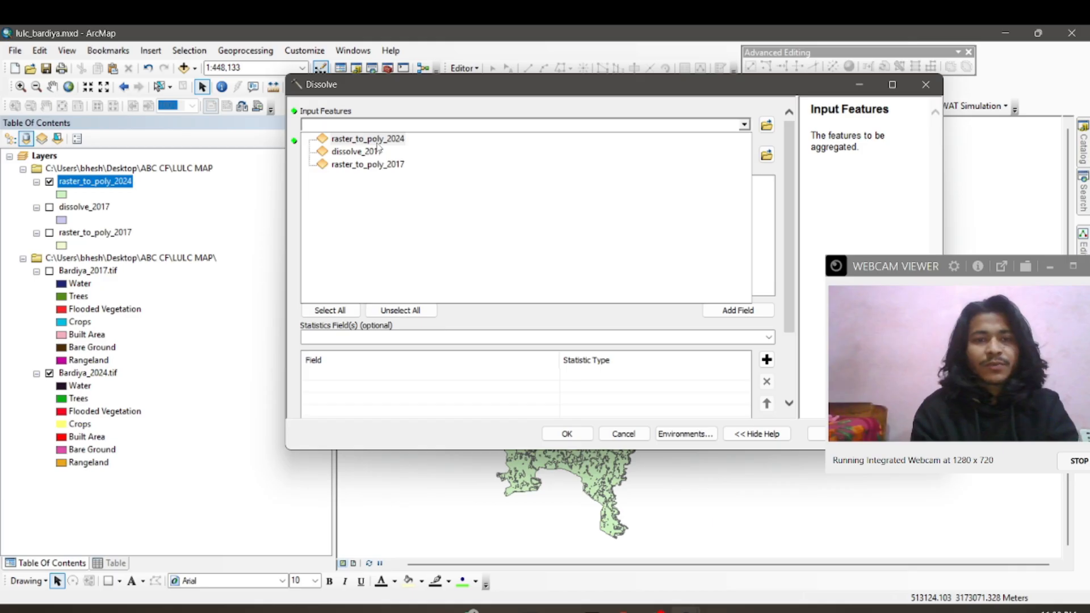
left_click(378, 142)
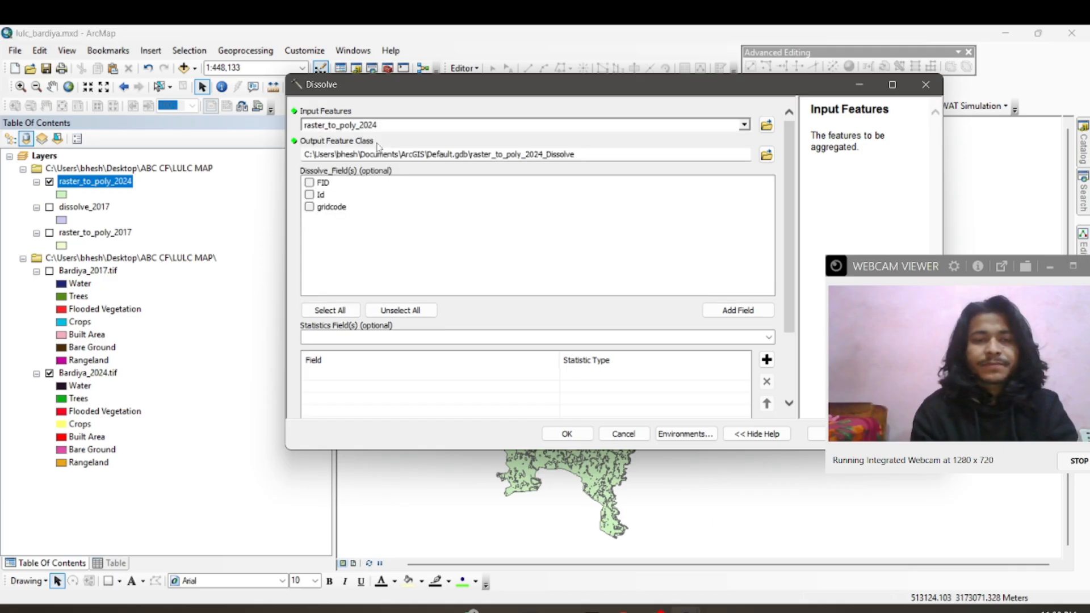
left_click(310, 207)
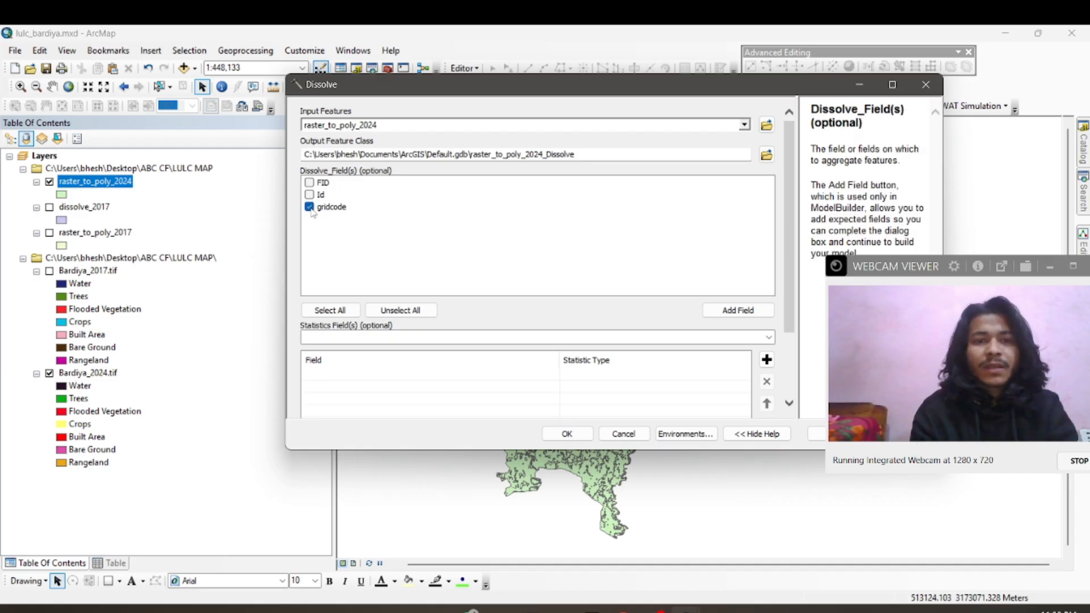
Name the dissolve output dissolve_2024 in the LULC MAP folder and run the tool
left_click(765, 156)
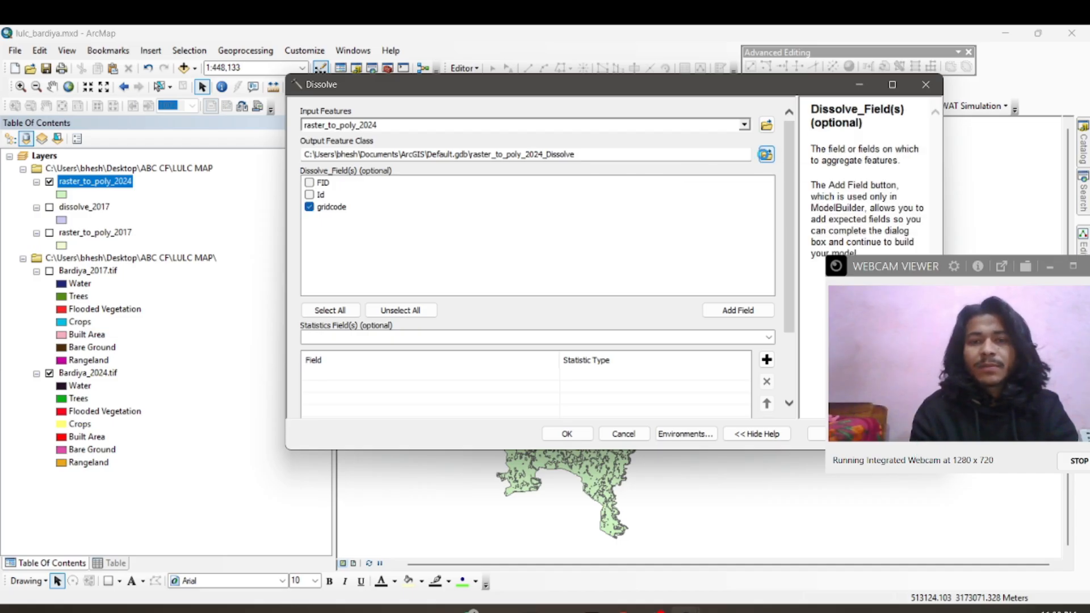
type("dis")
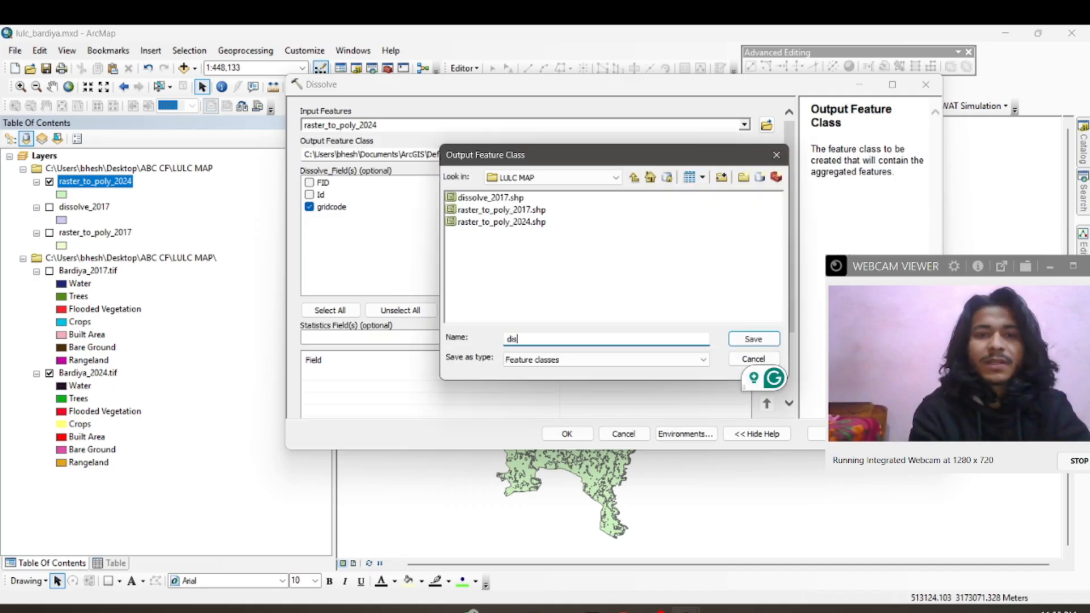
type("sol")
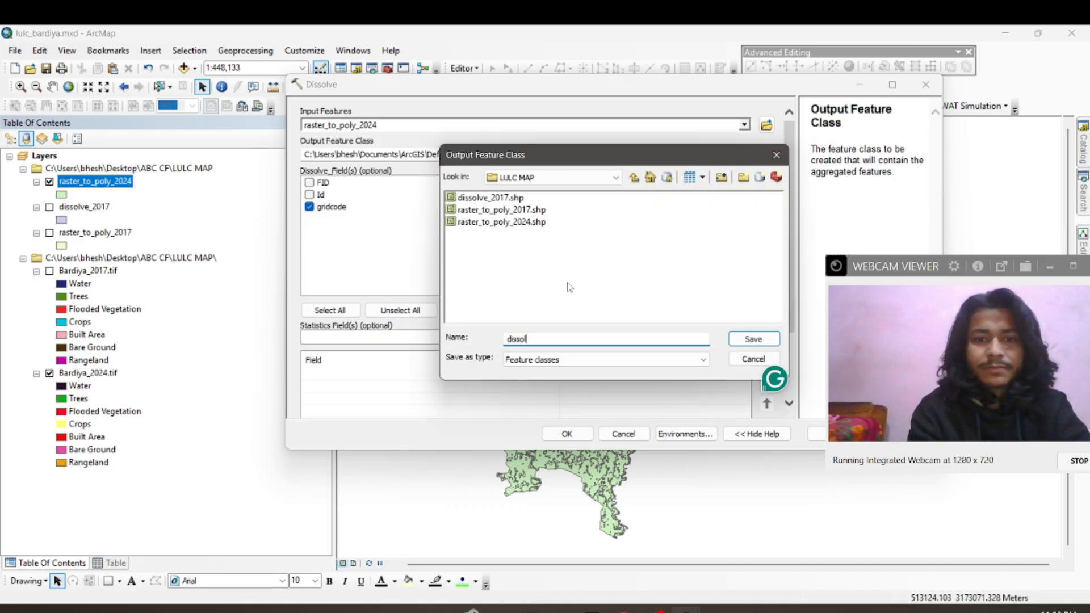
type("v")
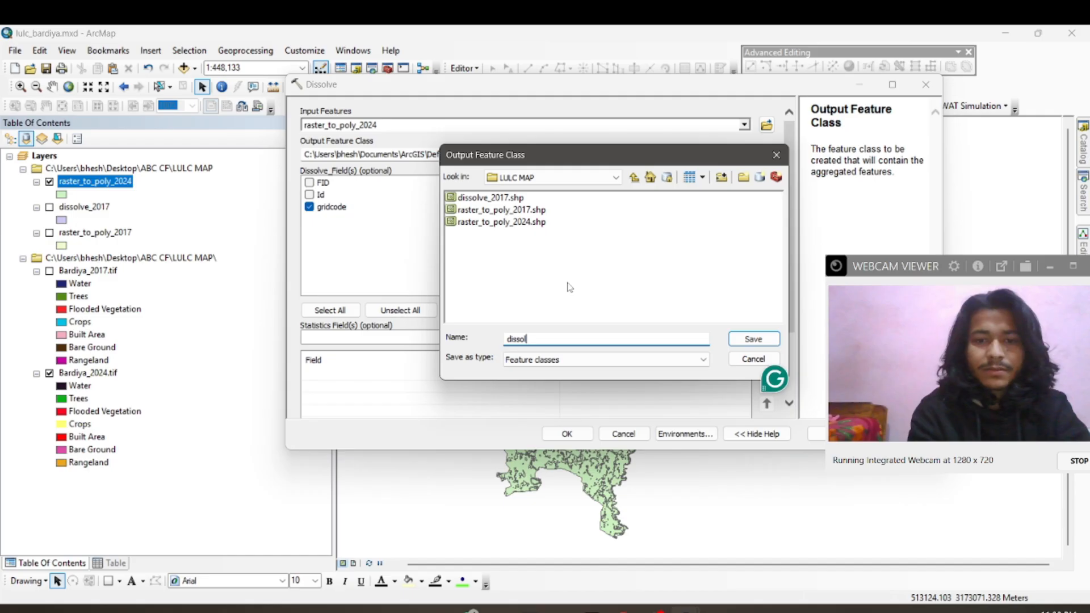
type("e_")
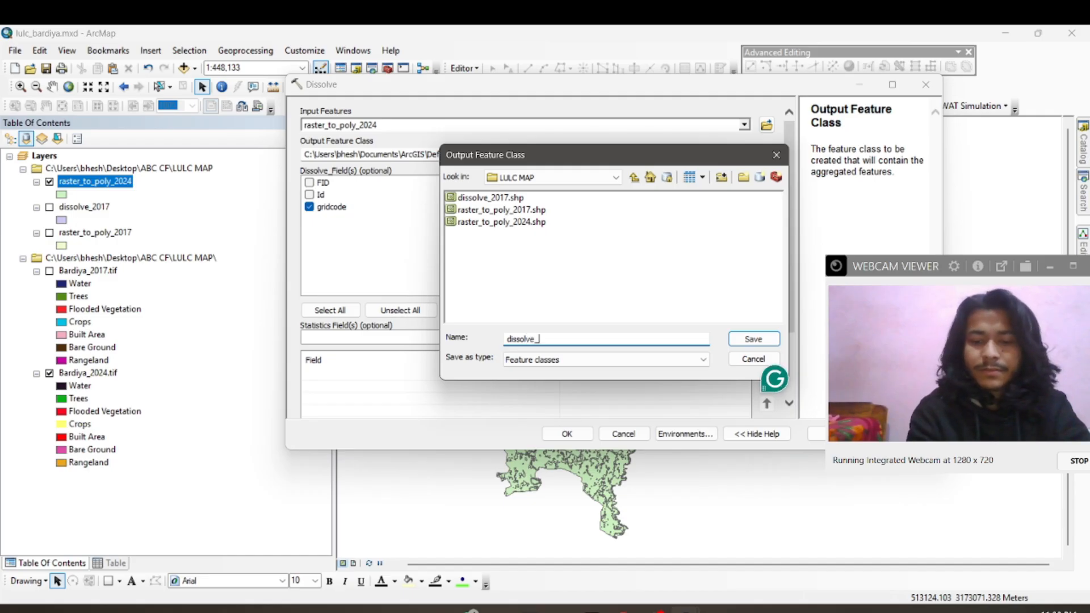
type("2024")
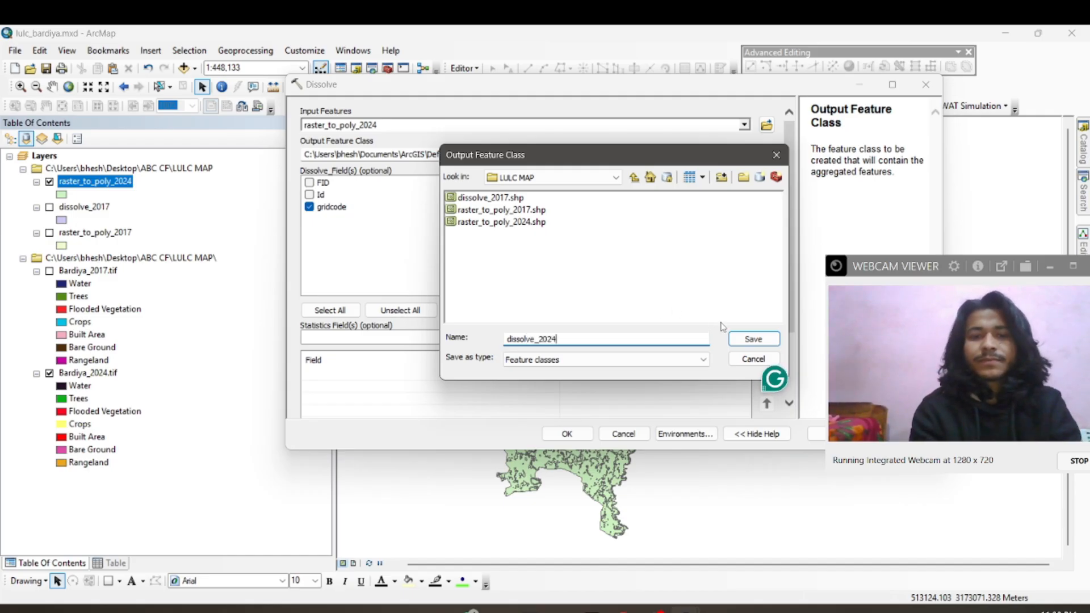
left_click(745, 340)
left_click(579, 434)
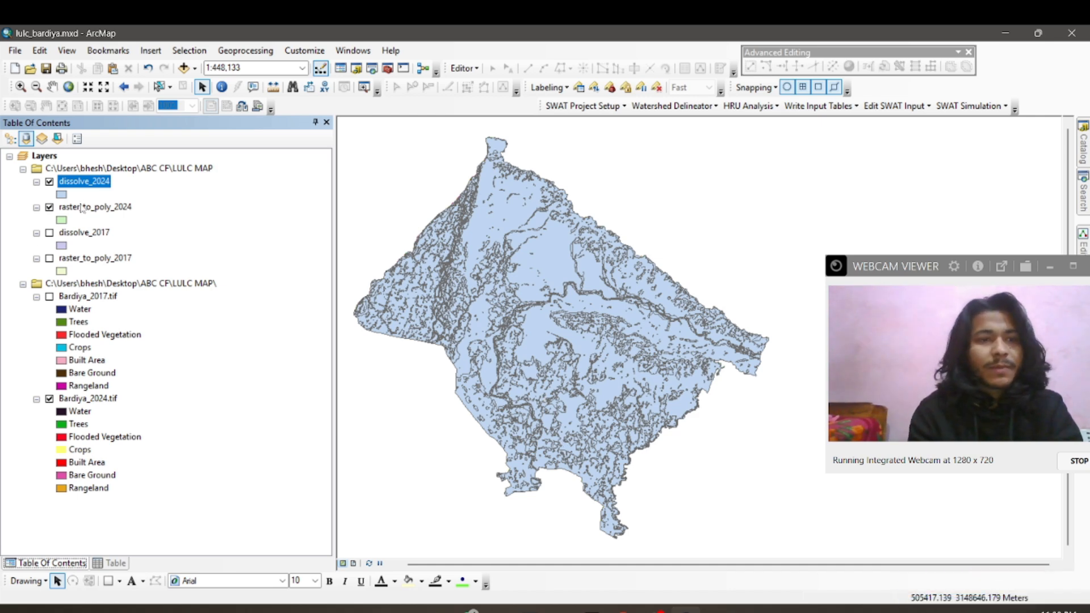
Open the attribute table of the dissolve_2024 layer and add a Text field named LULC_2024
right_click(81, 186)
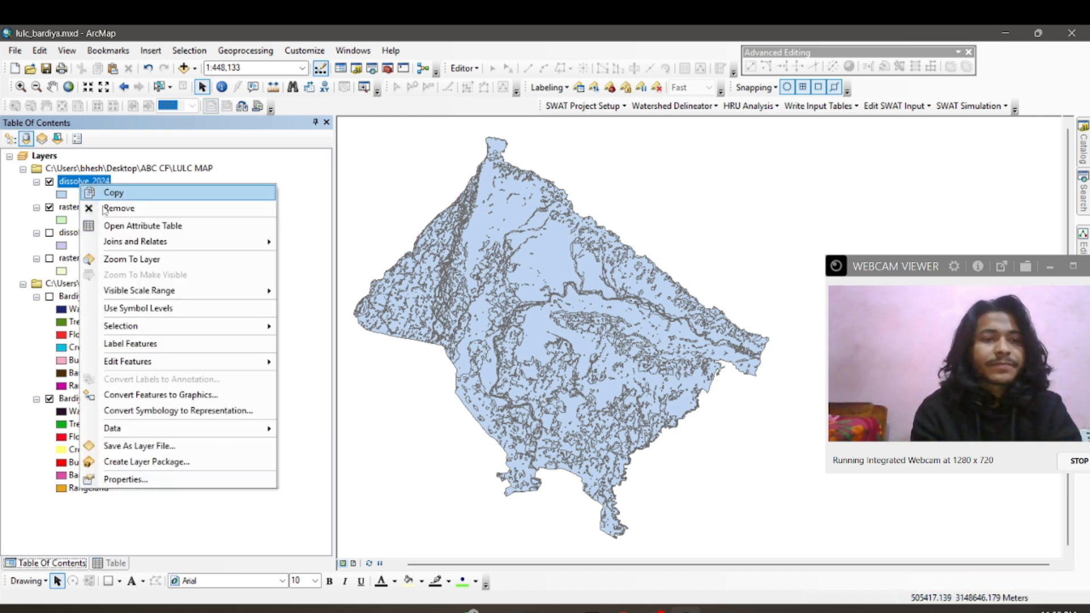
left_click(106, 223)
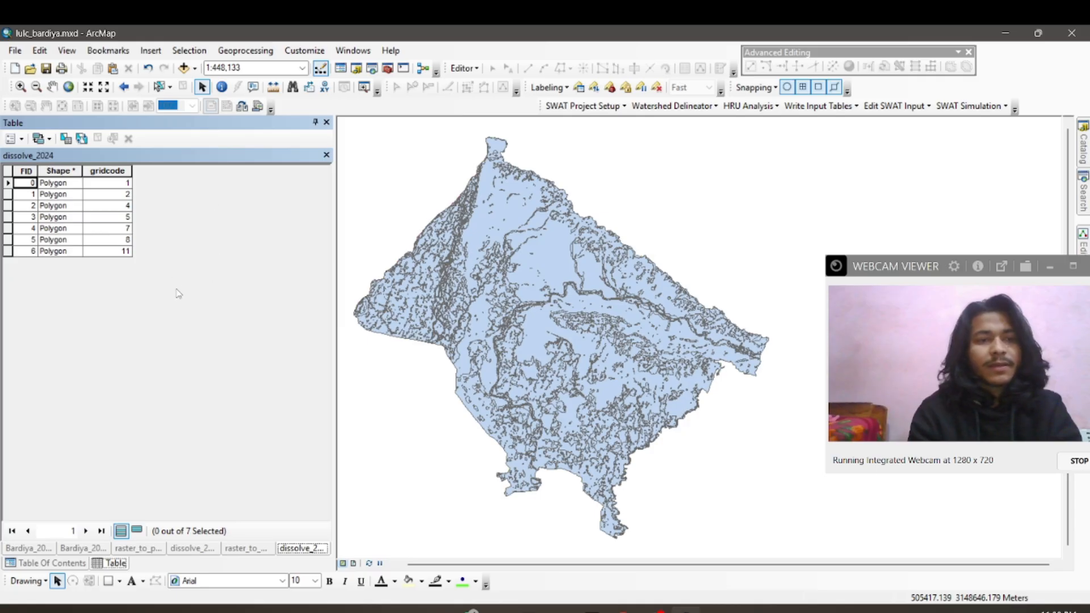
left_click(21, 139)
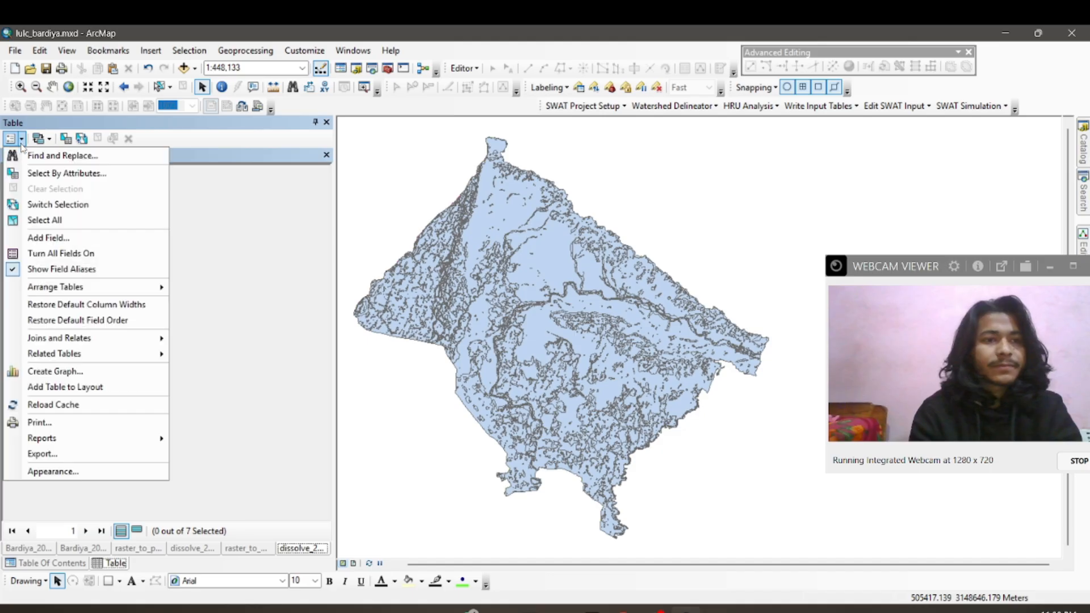
left_click(61, 239)
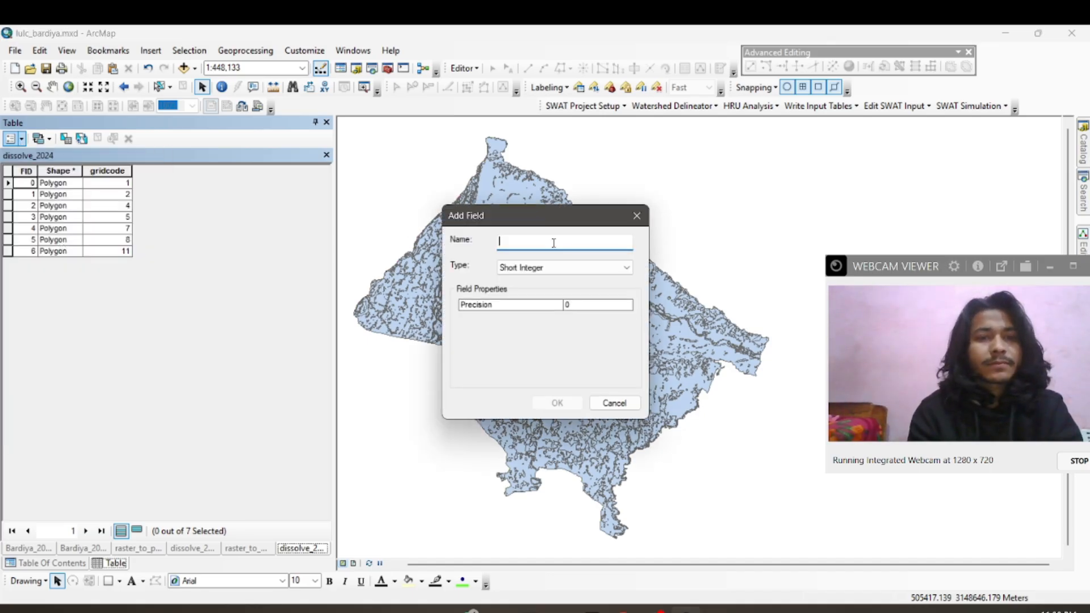
type("LUL")
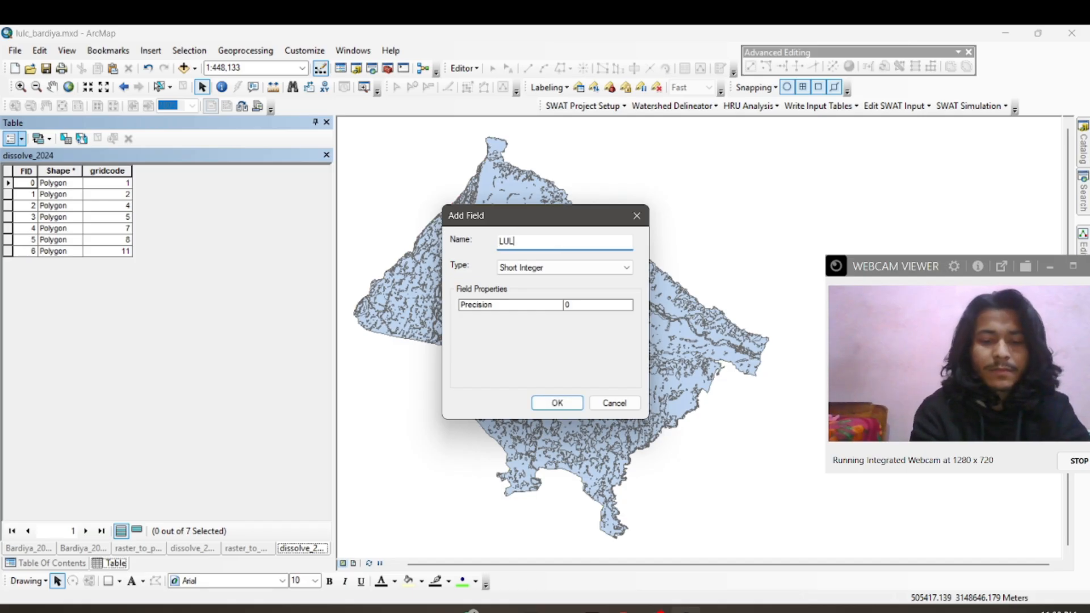
type("C_2024")
left_click(573, 268)
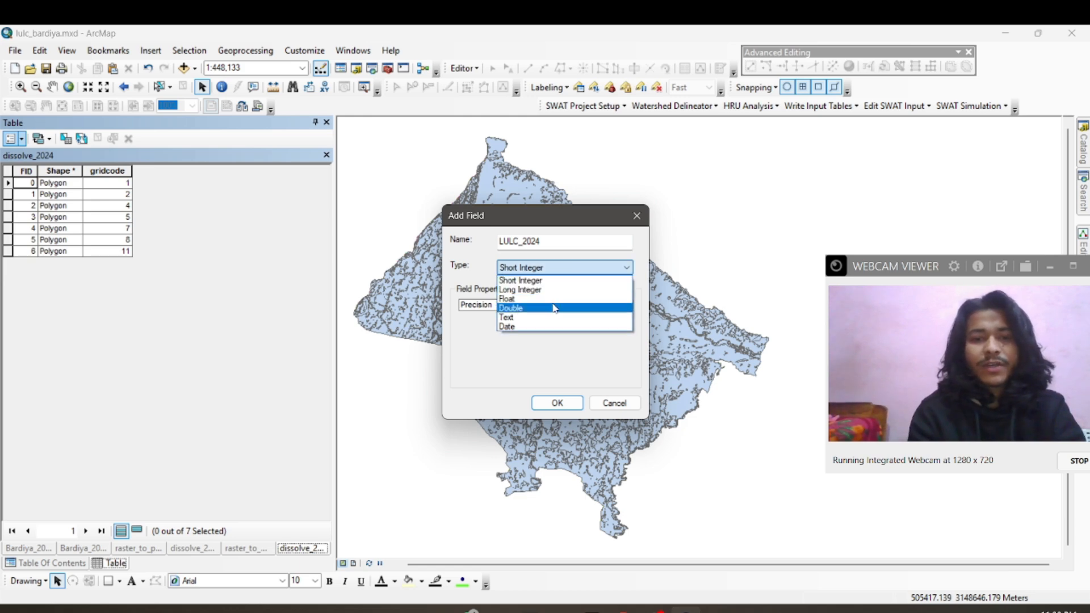
left_click(551, 319)
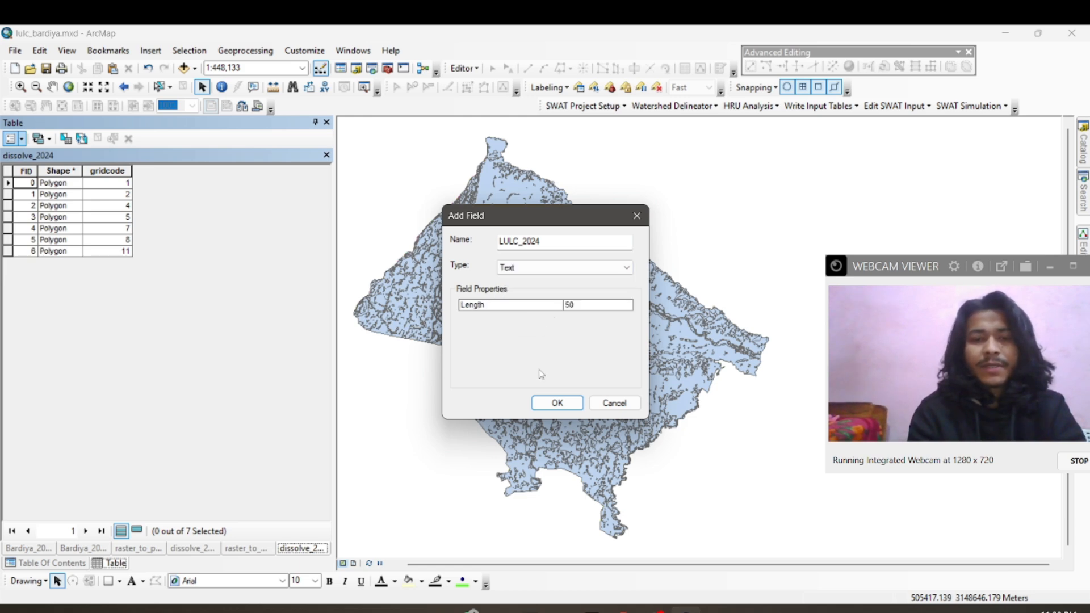
left_click(557, 403)
Add a field named Area_2024 of type Double to the dissolve_2024 attribute table
left_click(23, 141)
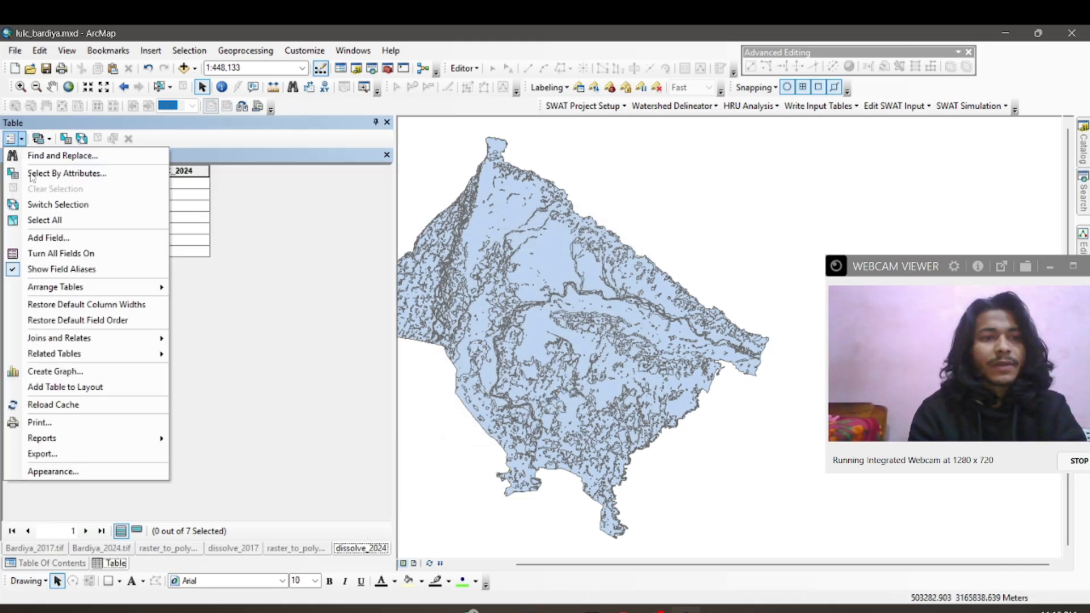
left_click(41, 238)
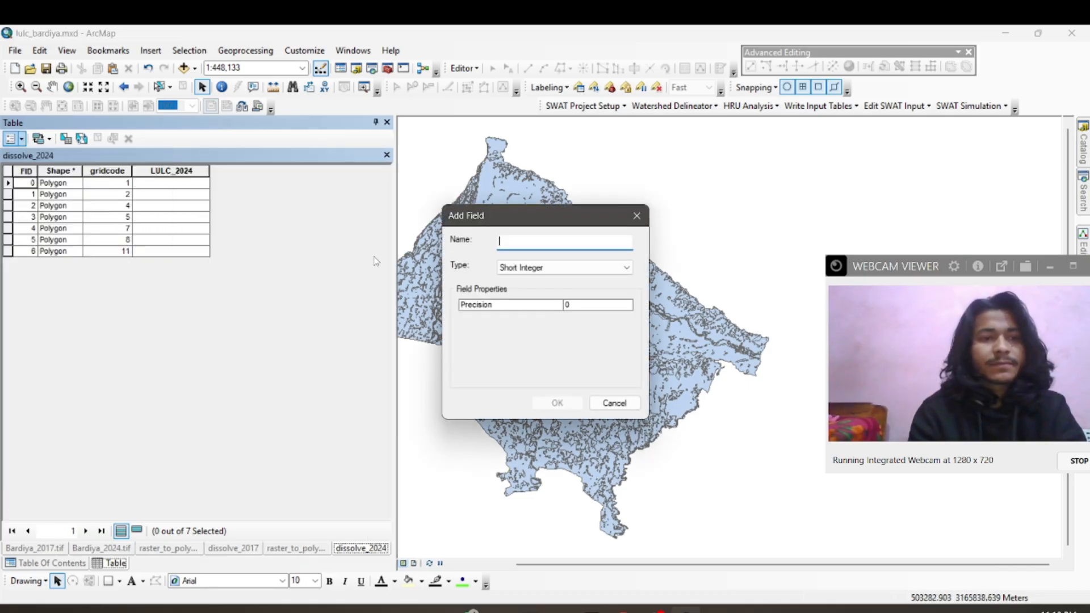
type("ARea")
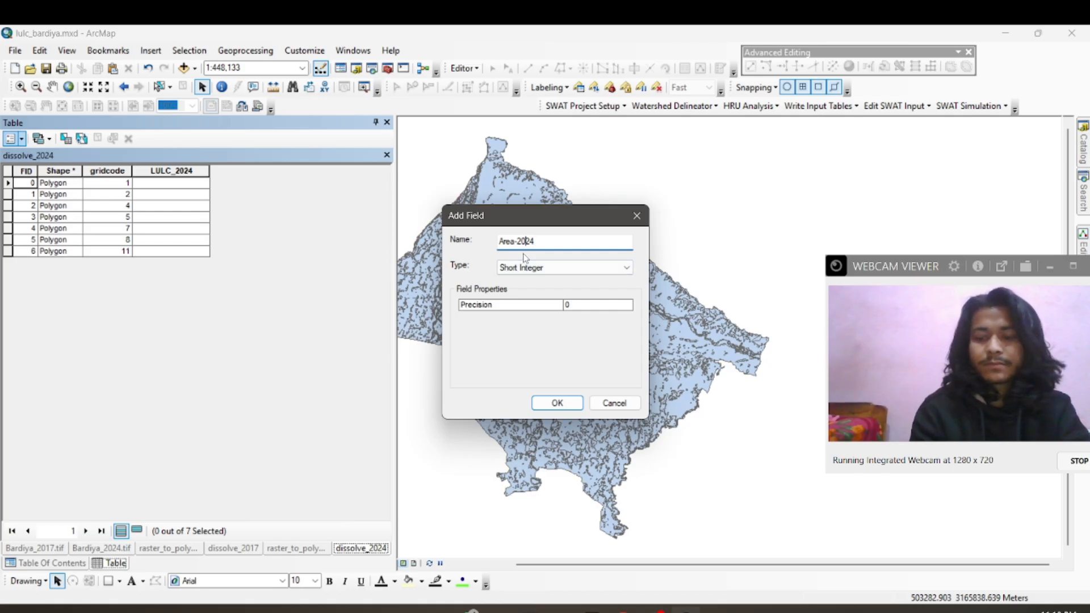
key("BackSpace")
type("_")
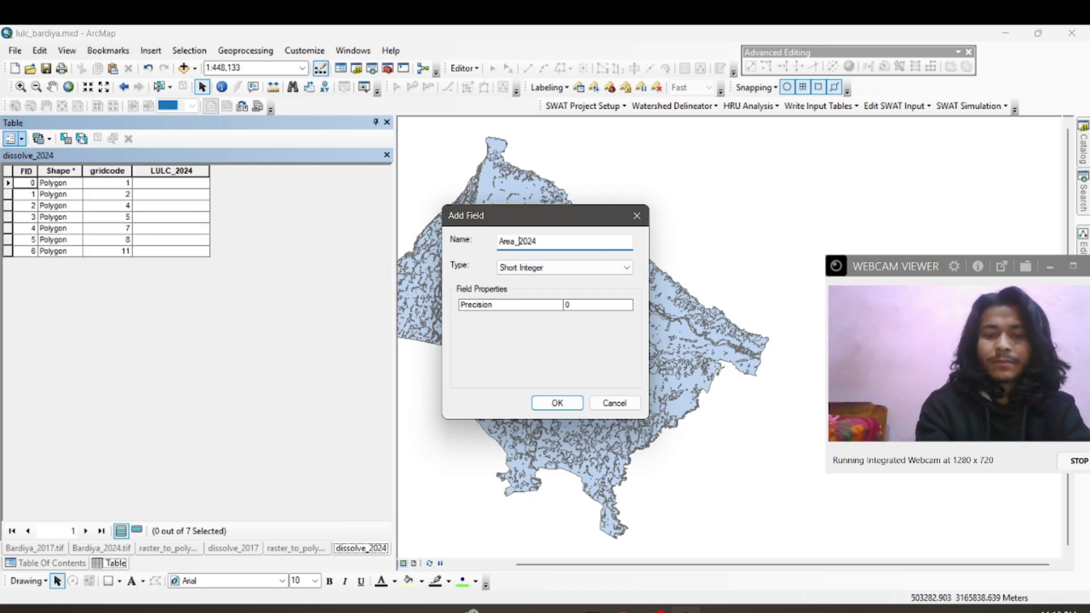
left_click(562, 267)
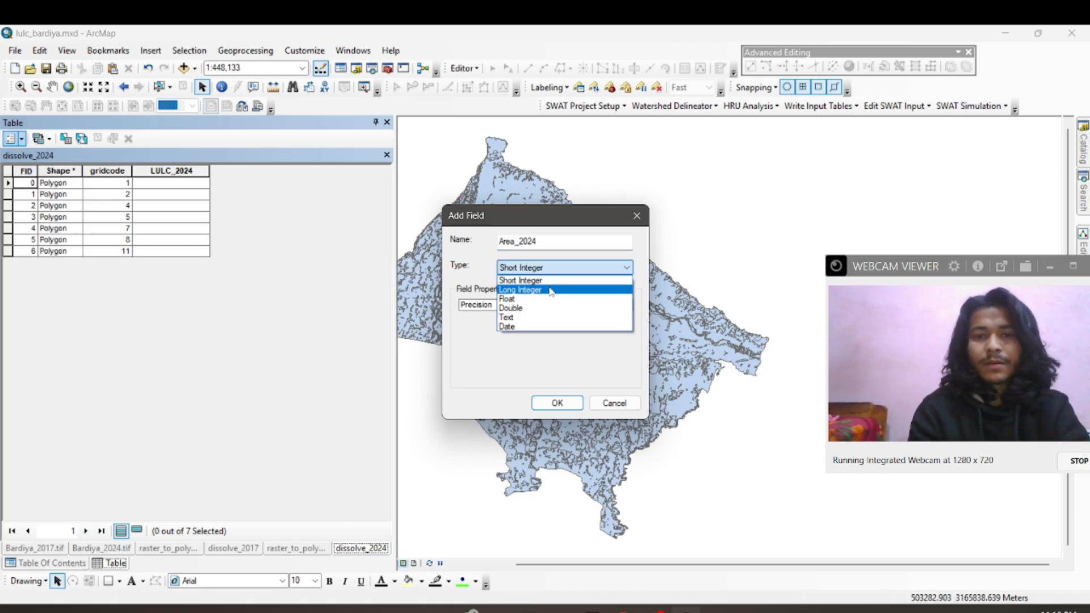
left_click(543, 308)
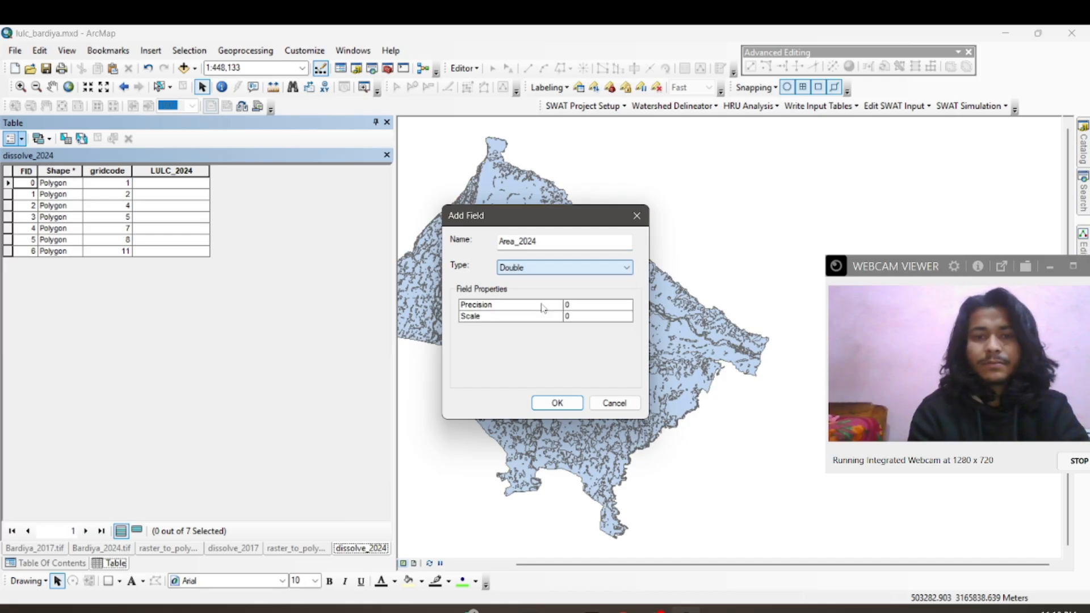
left_click(548, 403)
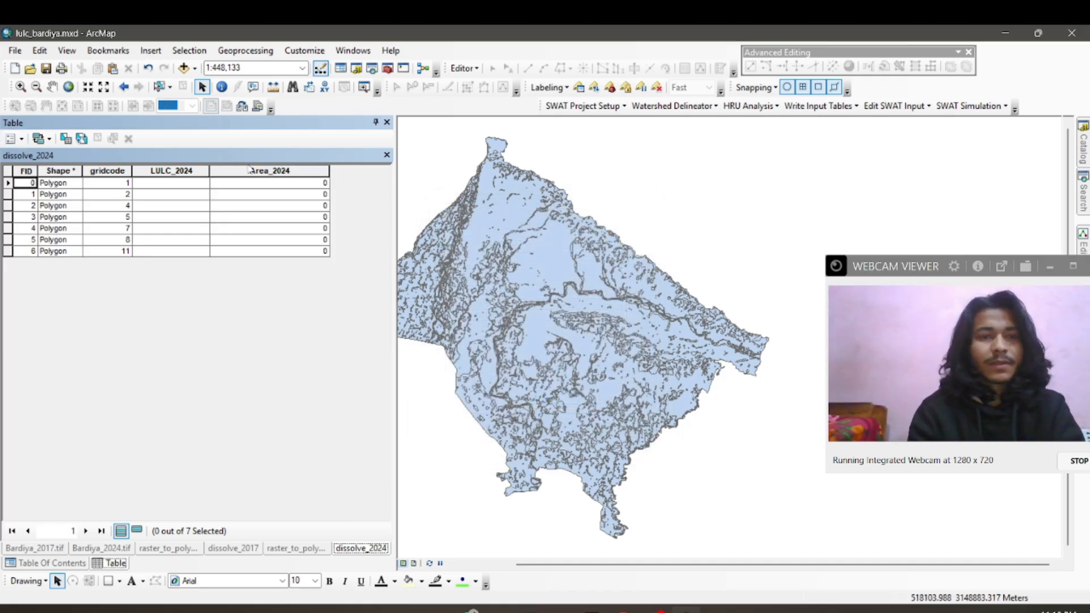
Start an edit session on the dissolve_2024 layer, continuing past the layer warnings, and reopen its attribute table
left_click(171, 183)
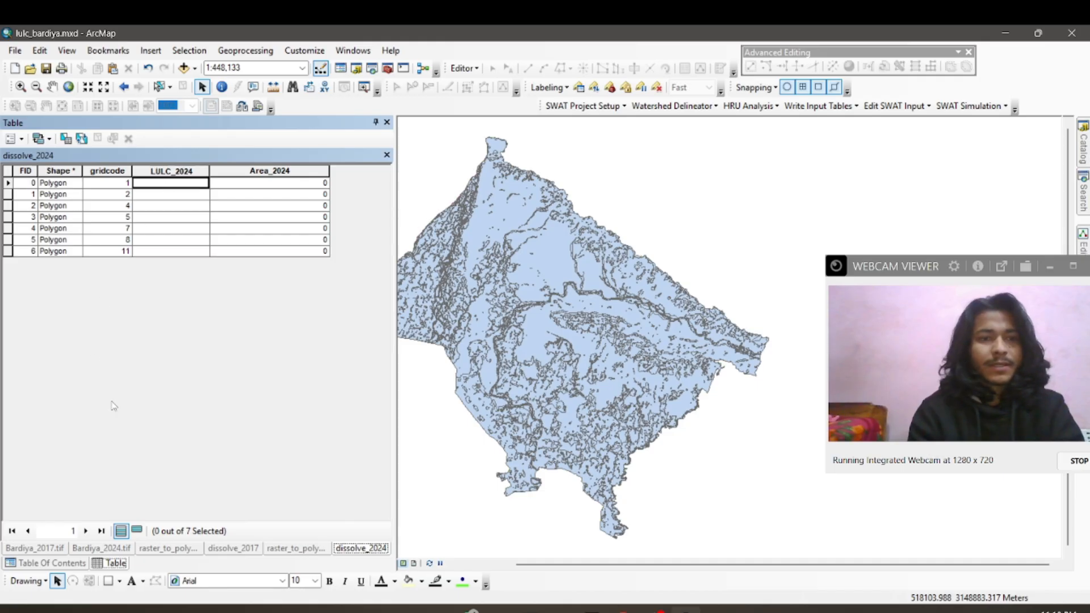
left_click(46, 563)
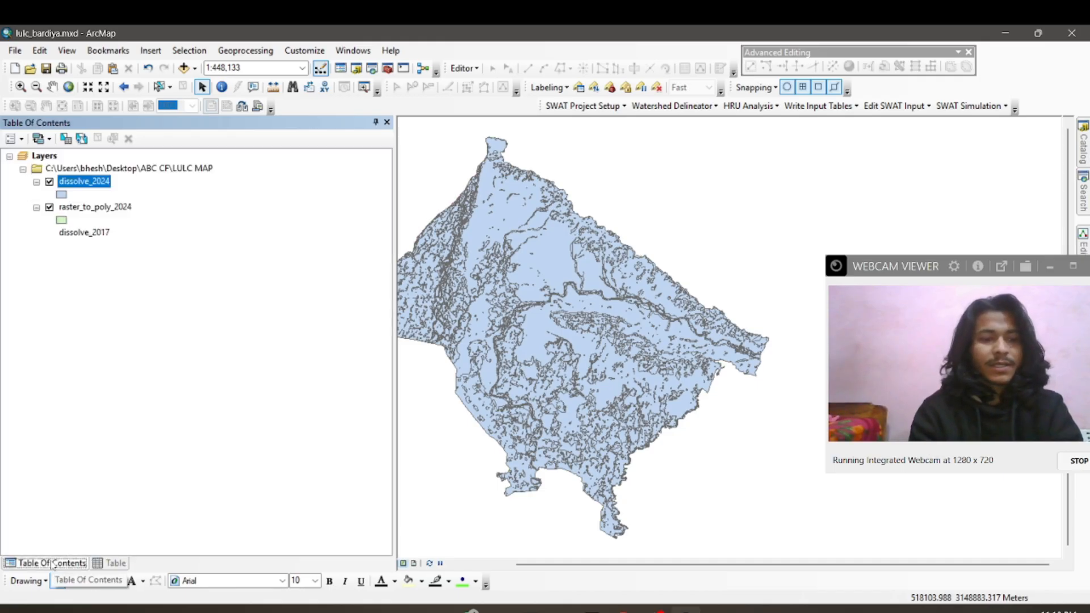
right_click(73, 186)
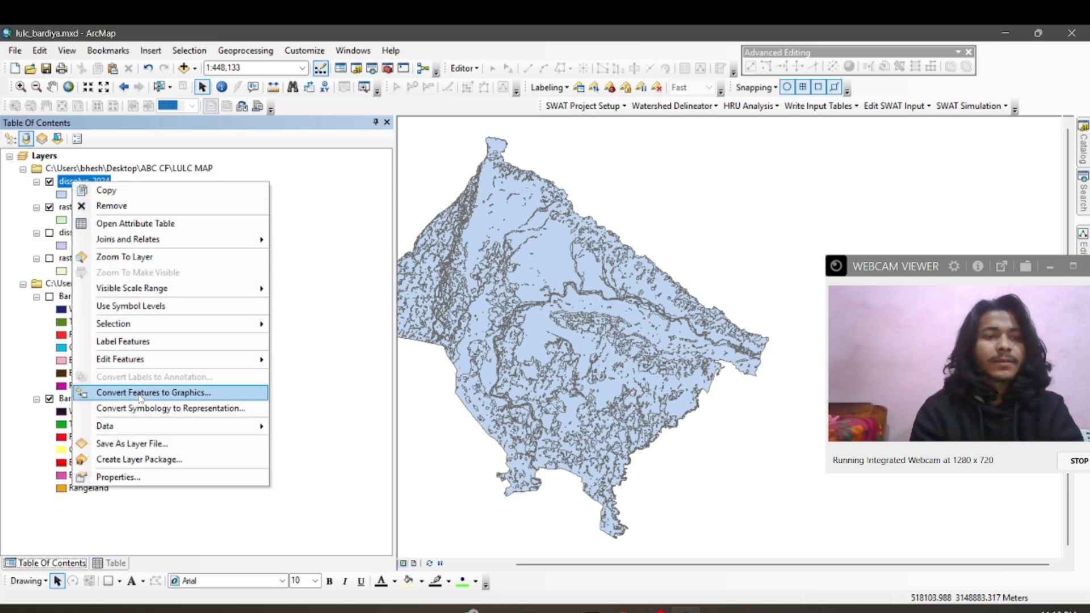
mouse_move(171, 359)
left_click(328, 361)
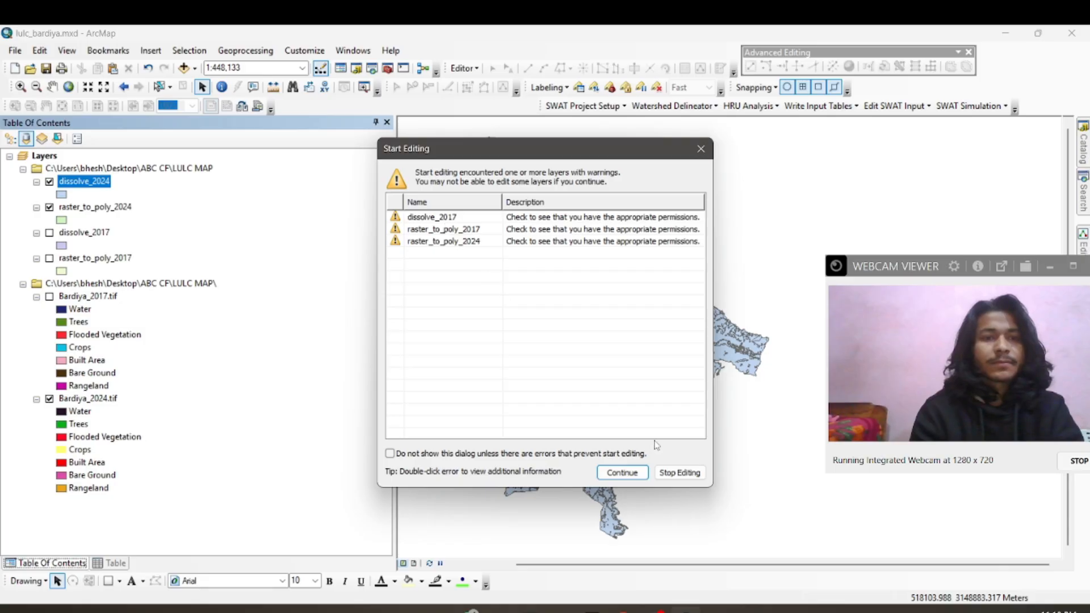
left_click(622, 472)
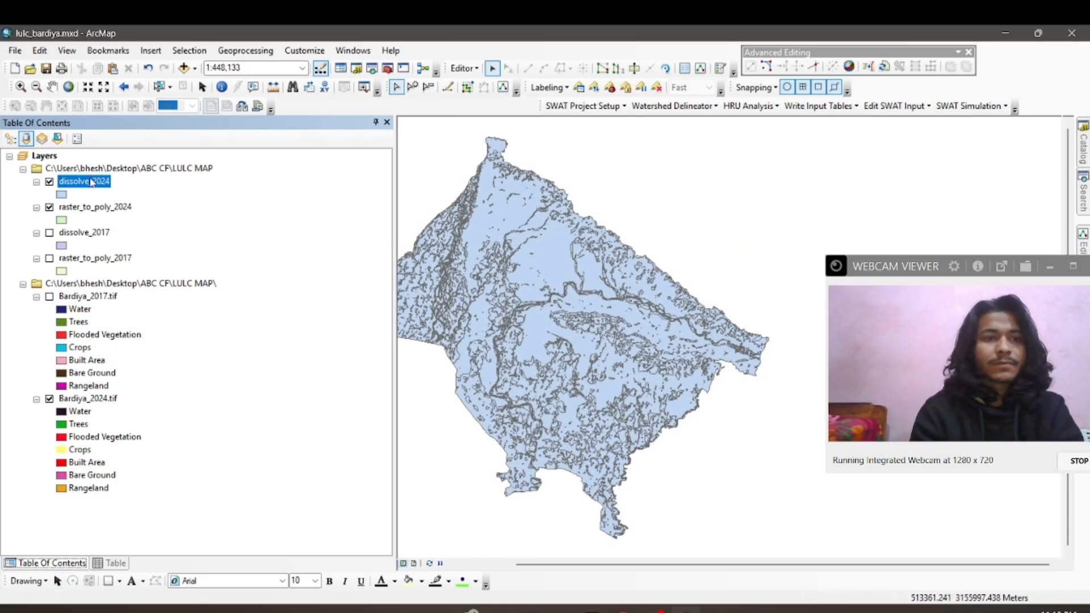
right_click(91, 182)
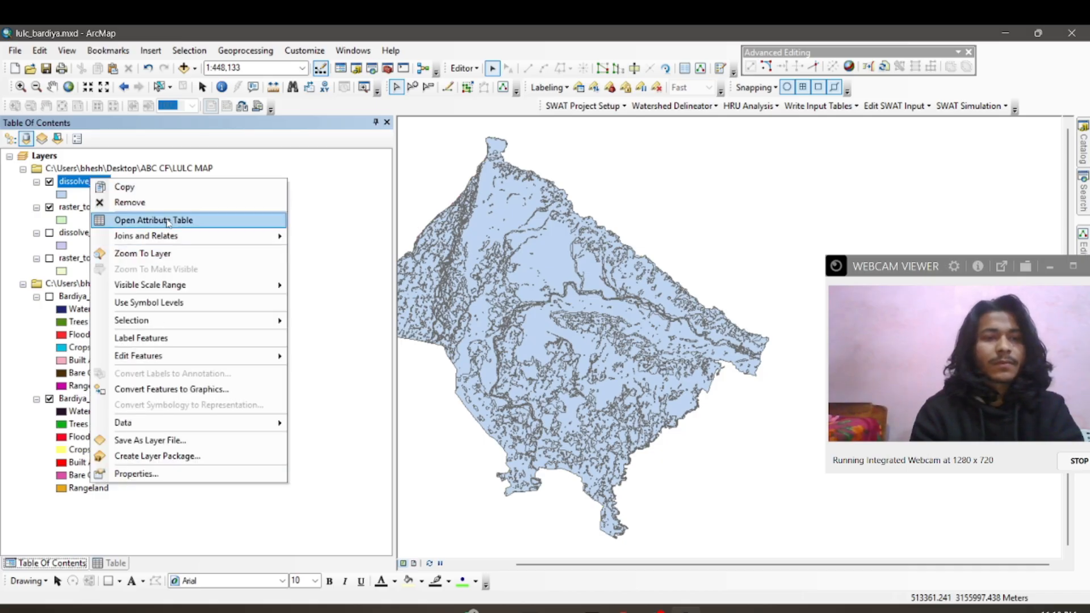
left_click(168, 222)
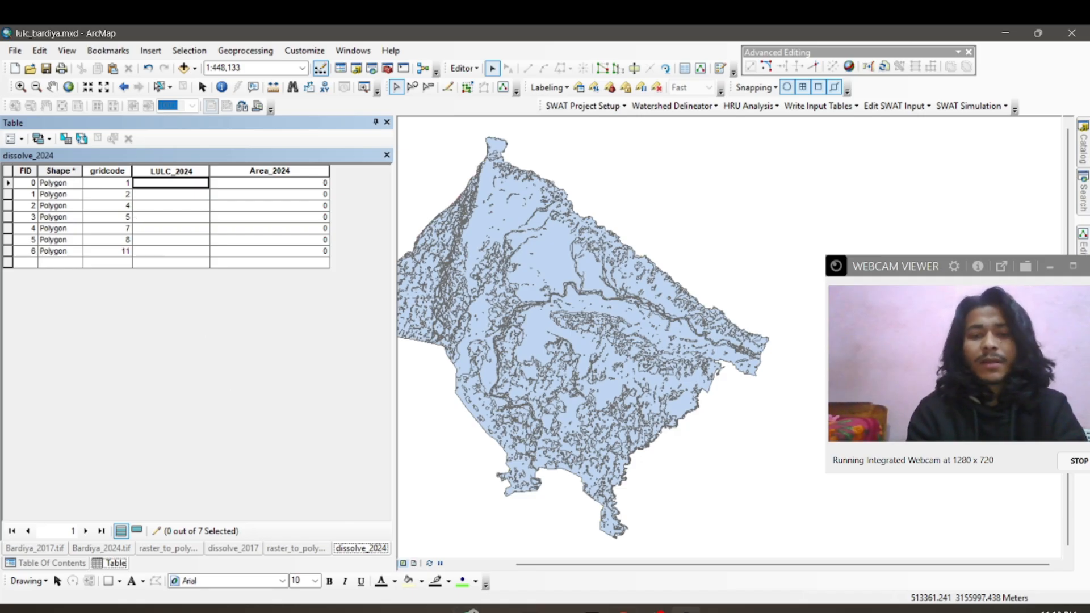
Check the class names in the browser's land cover table and fill LULC_2024 with Water, Trees, Flooded Vegetation, Crops, Built Area, Bare Ground and Rangeland
left_click(624, 610)
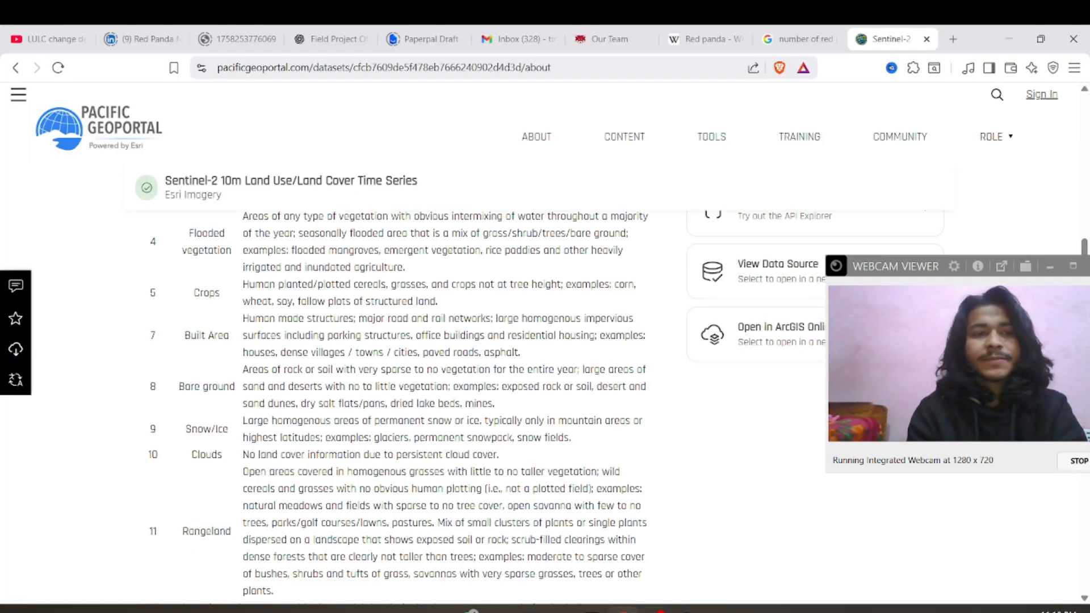
scroll(388, 419, "up", 3)
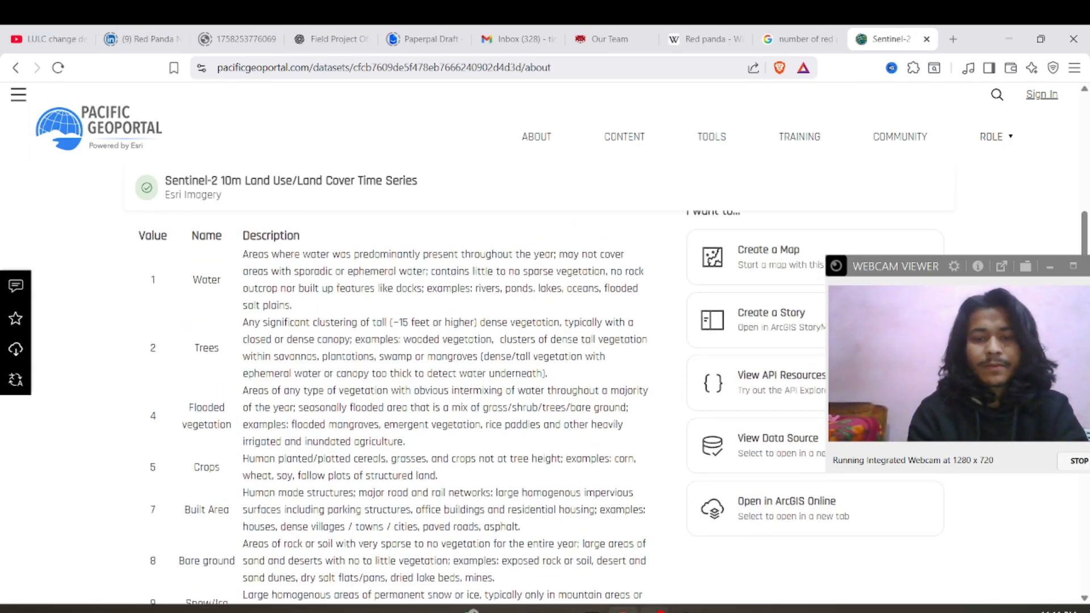
left_click(687, 610)
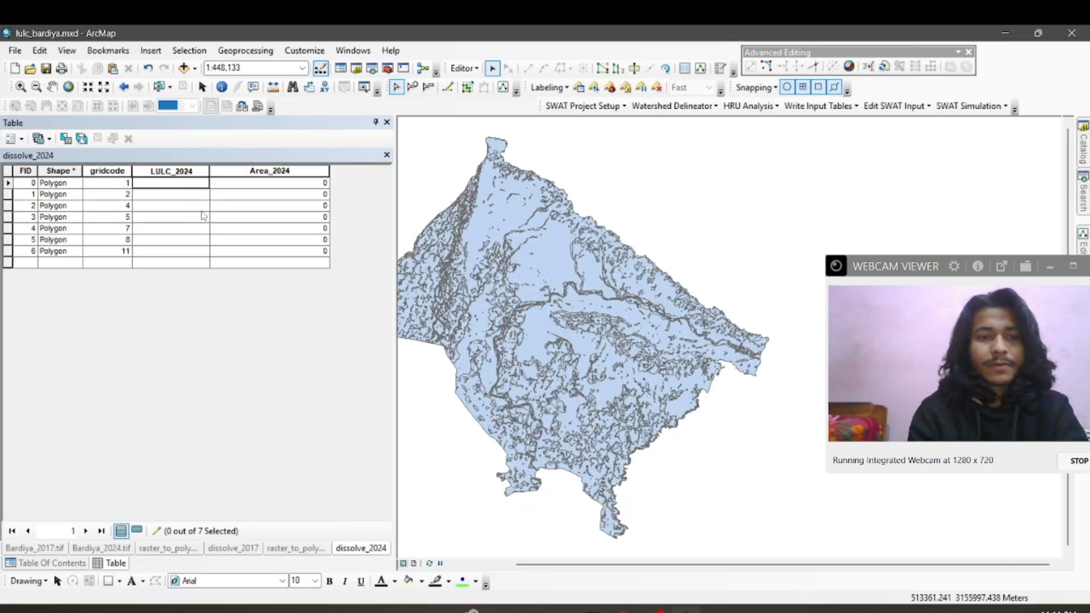
left_click(162, 184)
type("Water")
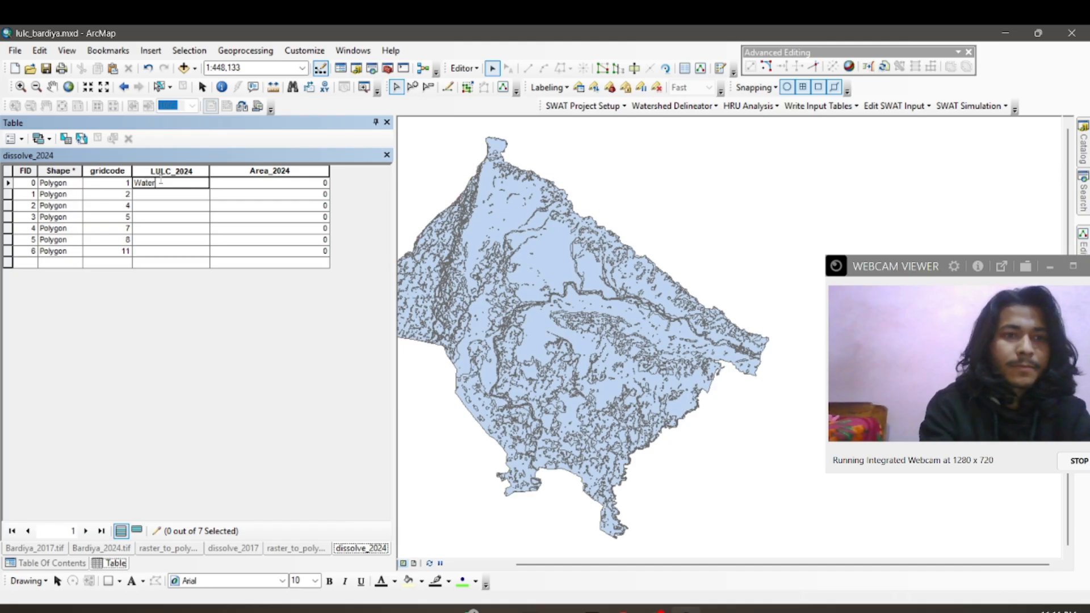
left_click(162, 195)
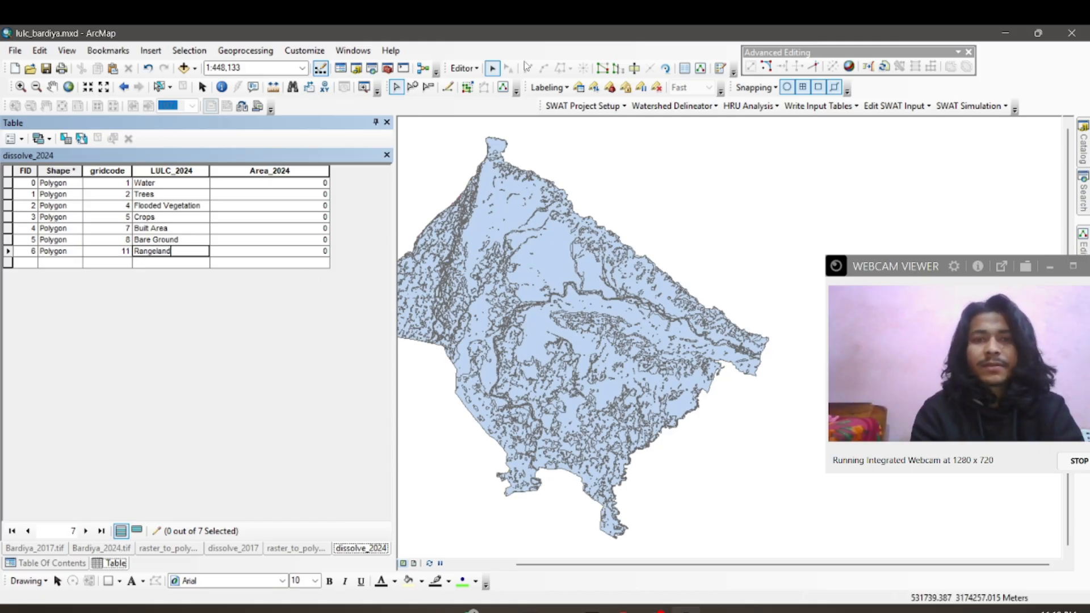
Stop the edit session on the dissolve_2024 layer and save the edits
left_click(469, 69)
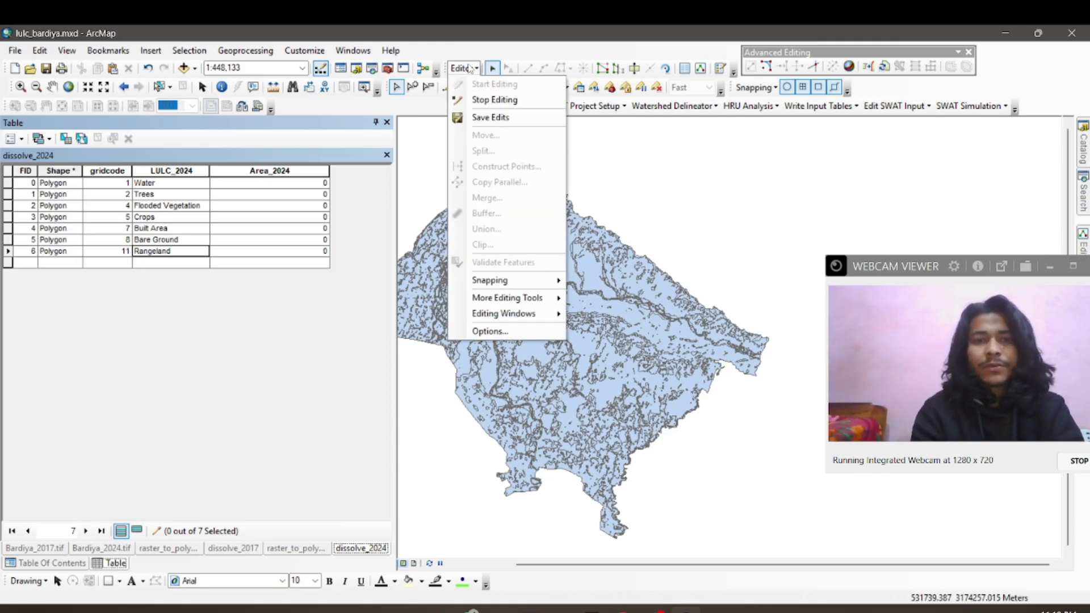
left_click(468, 100)
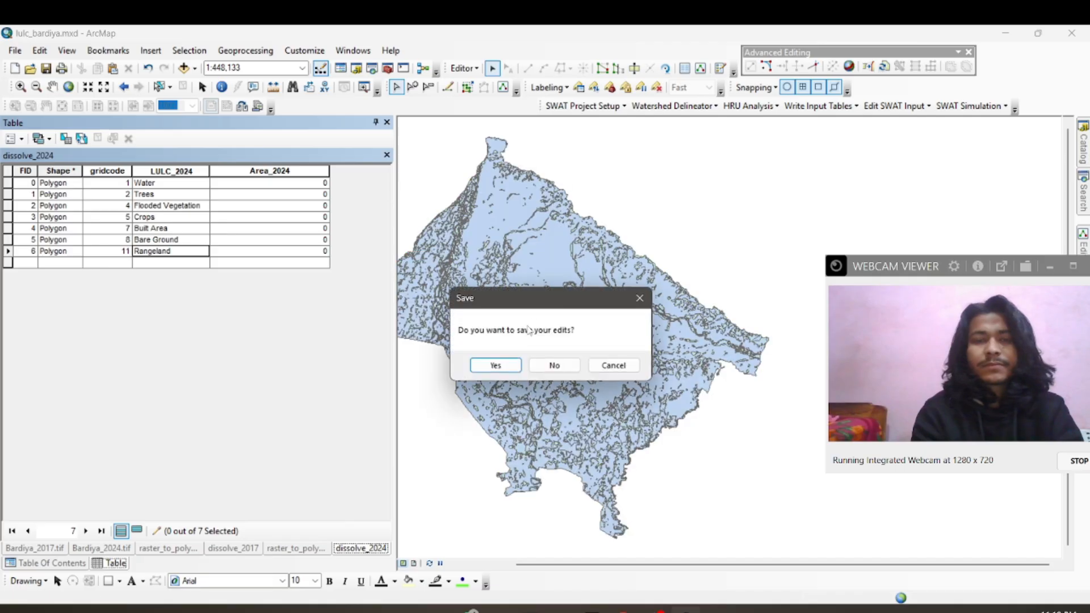
left_click(504, 366)
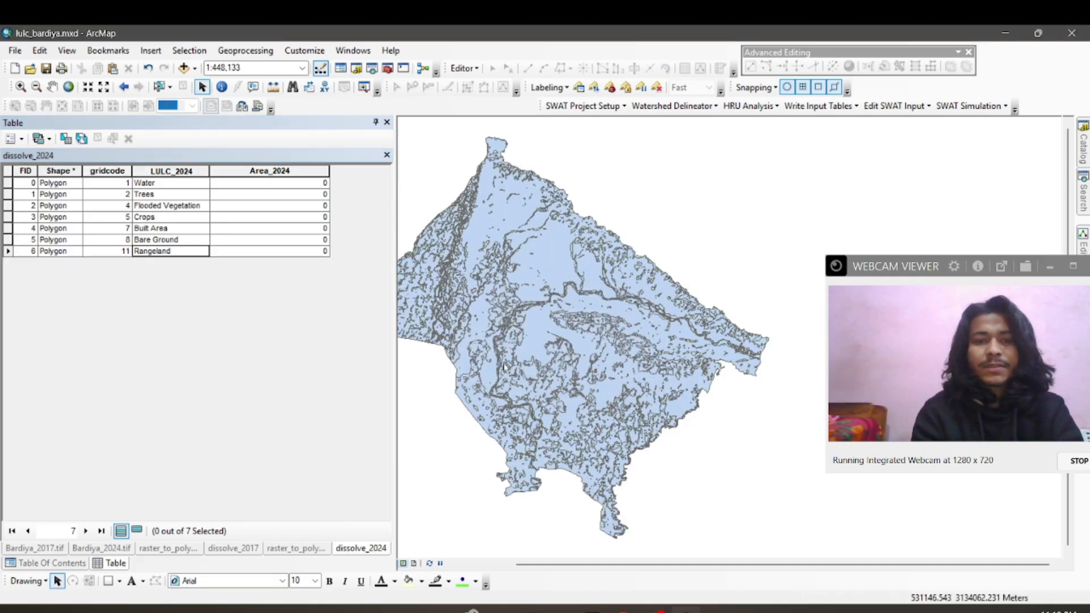
Calculate the polygon areas in hectares for the Area_2024 field, using the data source's coordinate system
left_click(256, 168)
right_click(256, 168)
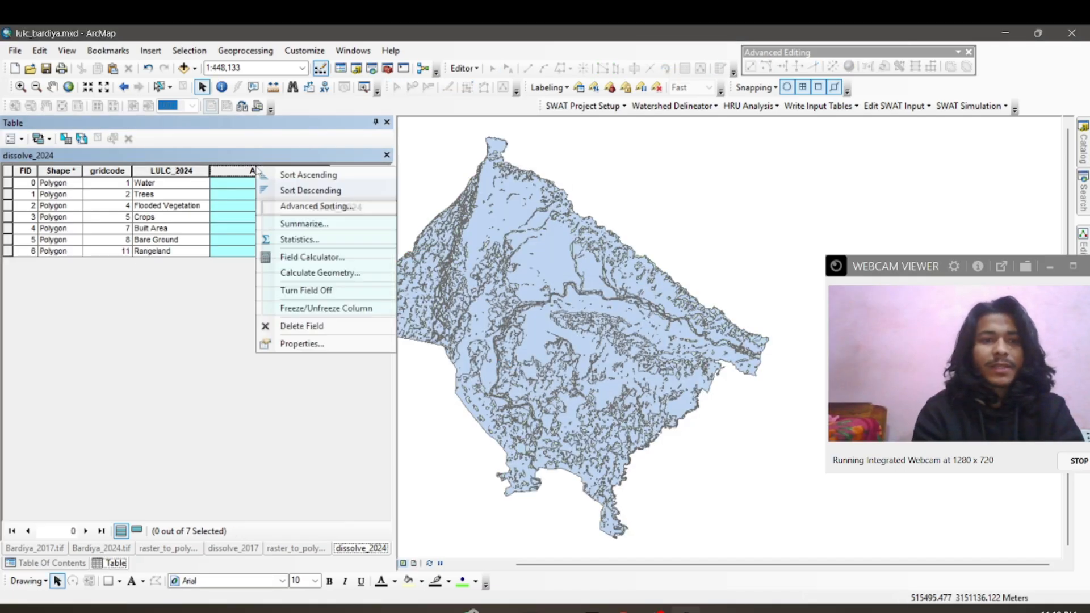
left_click(299, 273)
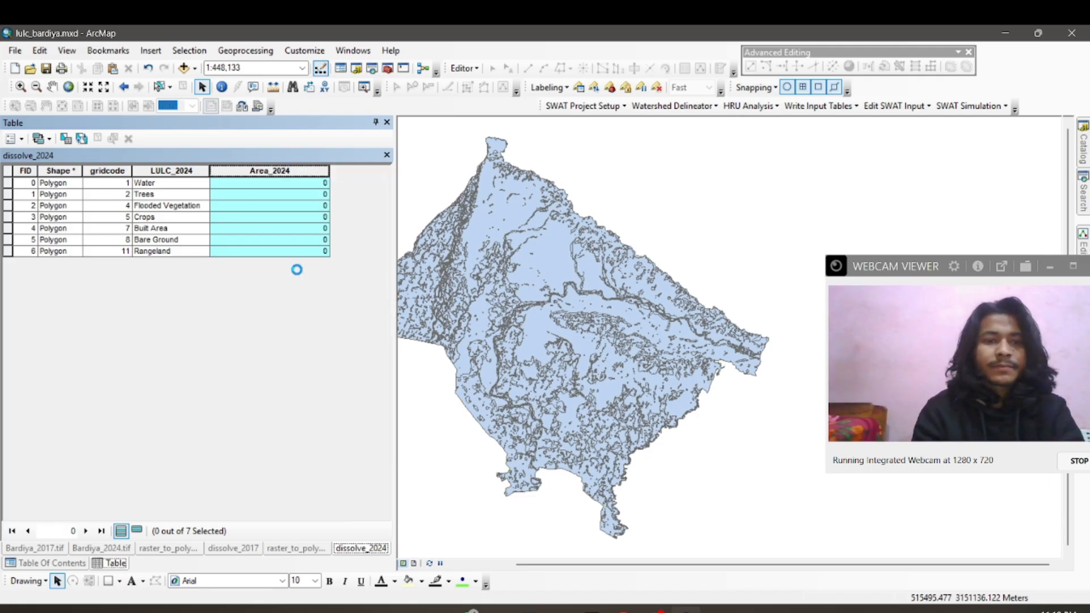
left_click(535, 358)
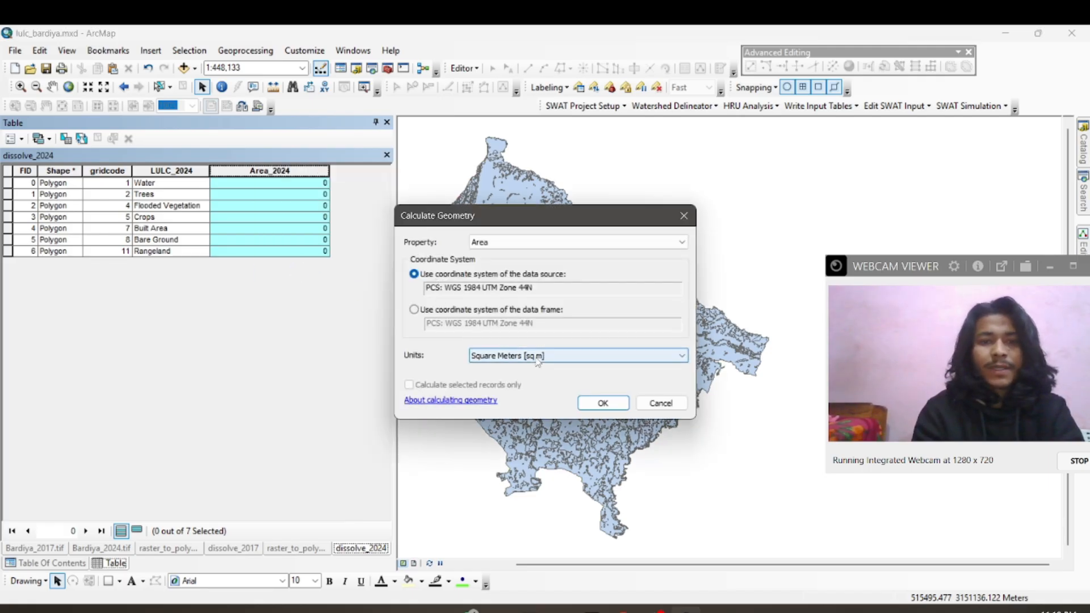
left_click(520, 393)
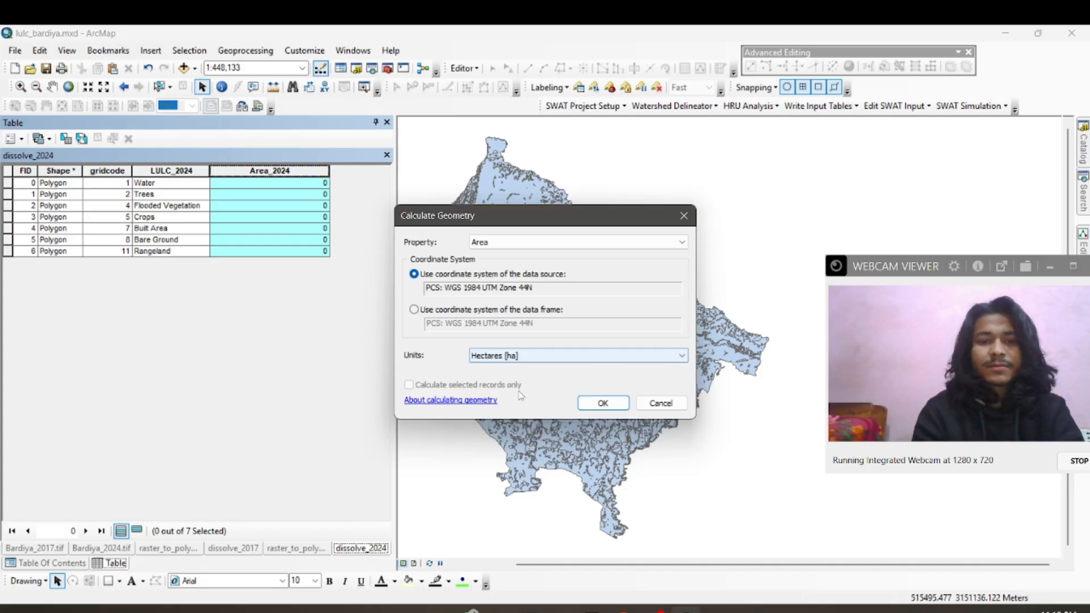
left_click(601, 403)
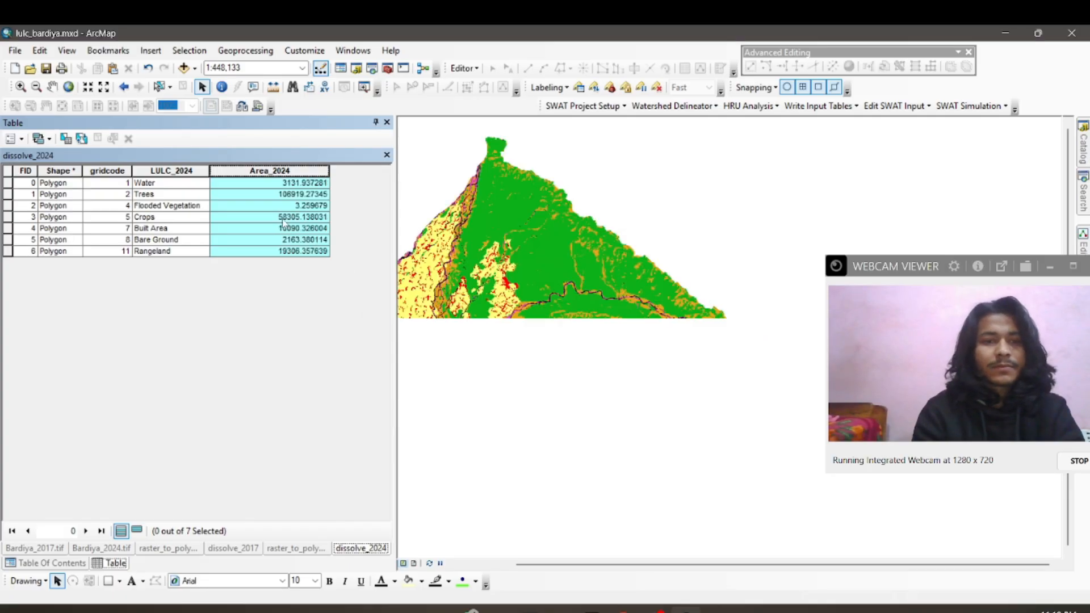
left_click(269, 217)
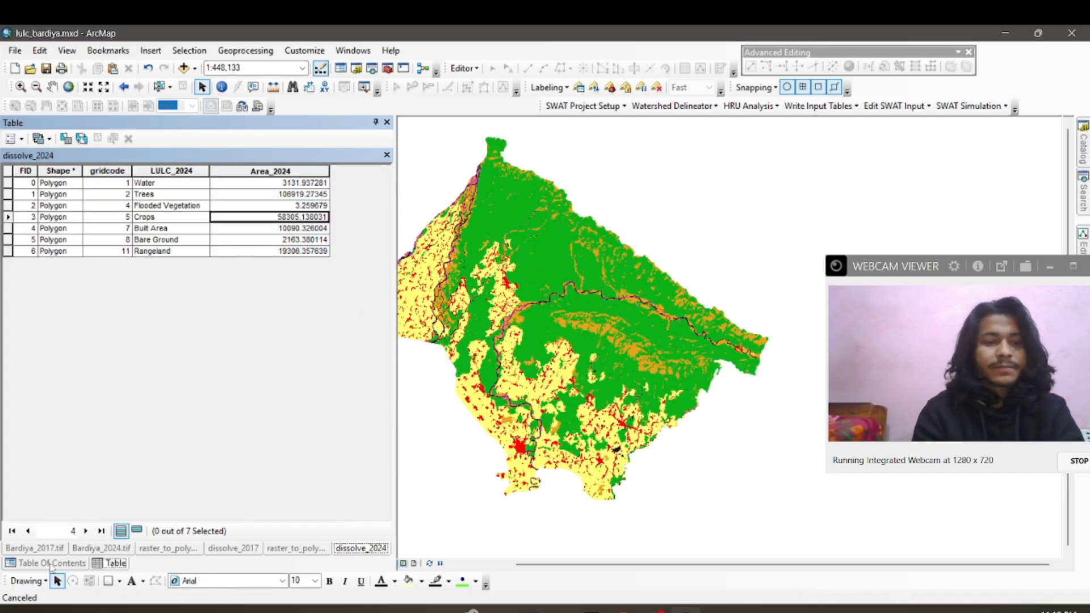
Return to the layer list, open the Intersect geoprocessing tool and review its help illustration of input and output
left_click(46, 563)
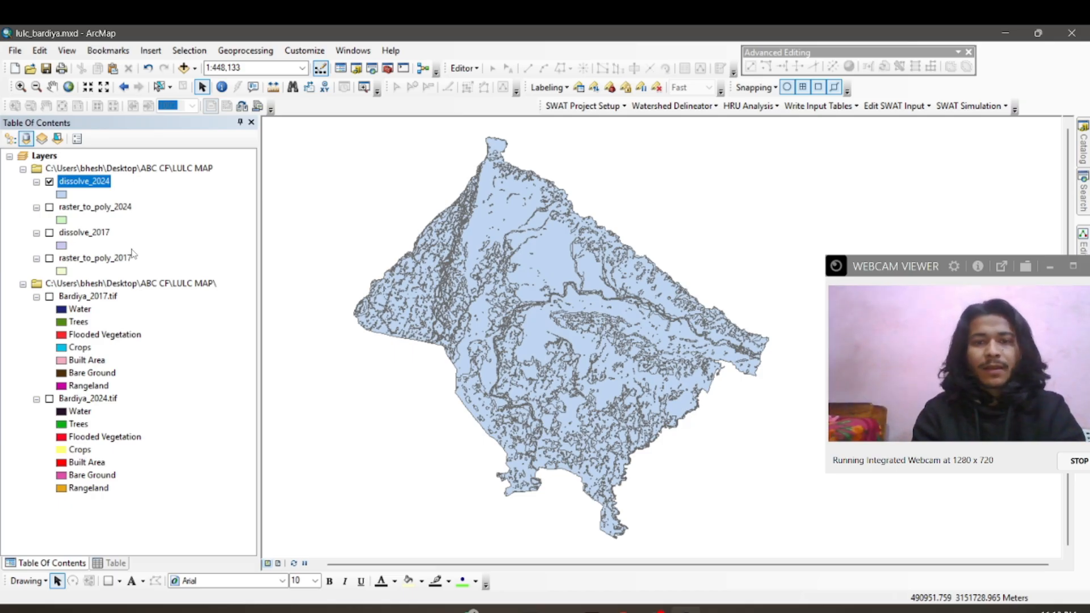
left_click(239, 52)
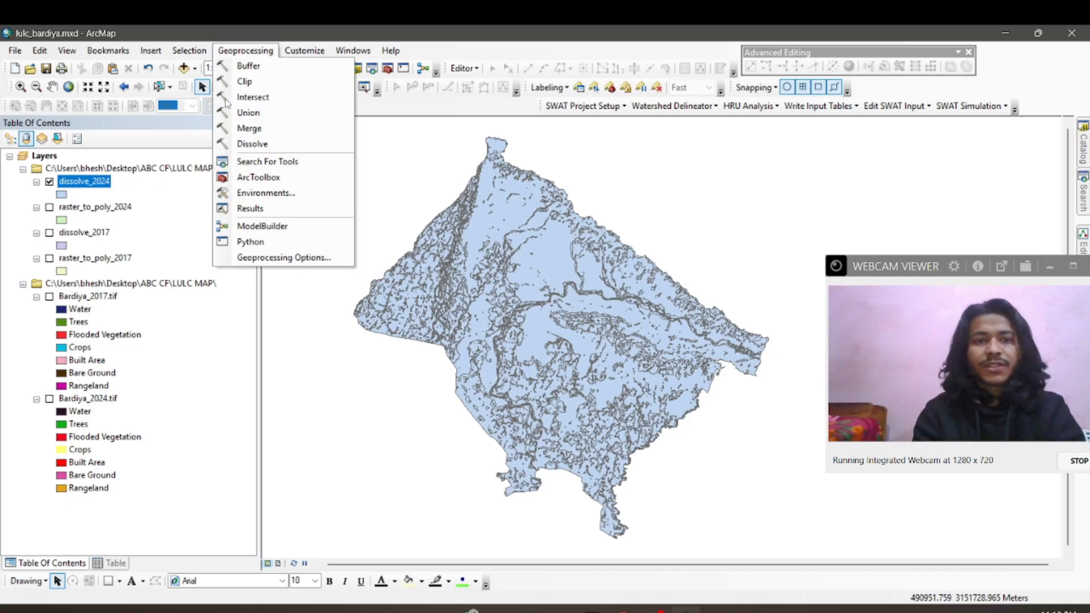
left_click(281, 94)
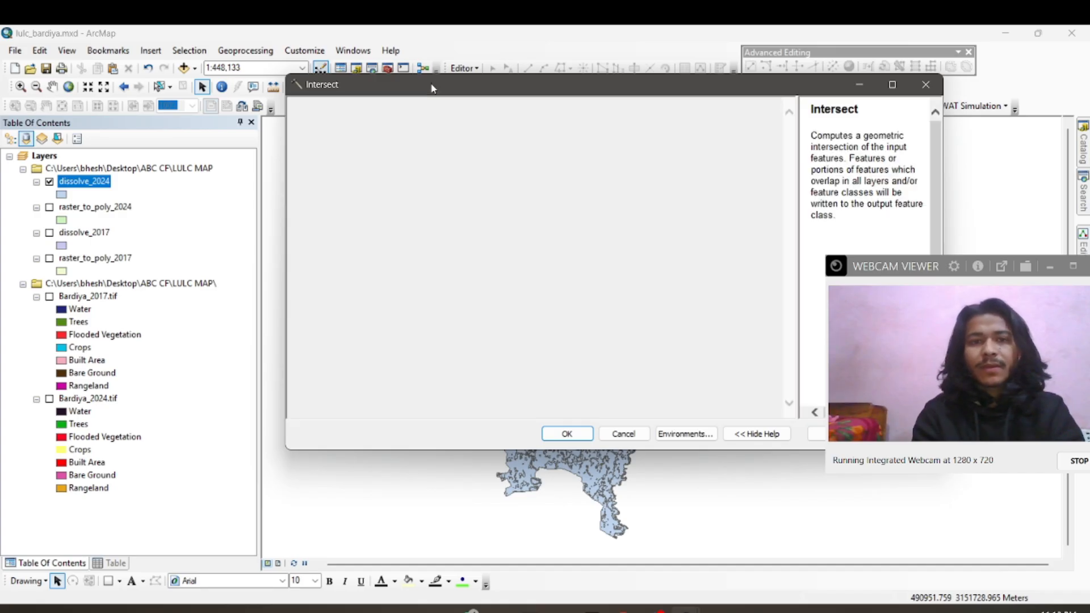
left_click_drag(434, 85, 295, 96)
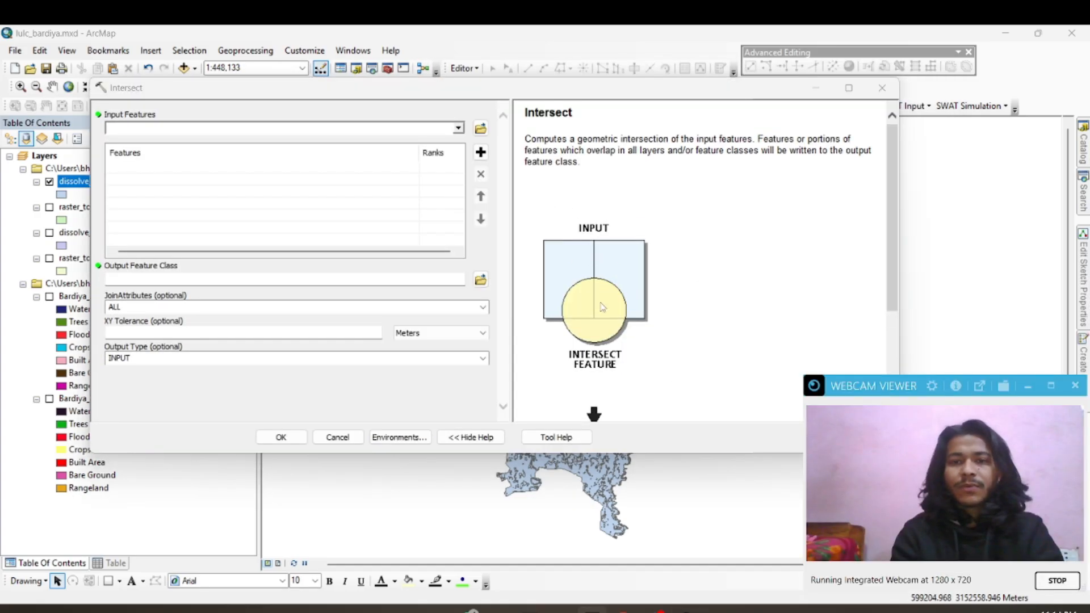
scroll(655, 308, "down", 2)
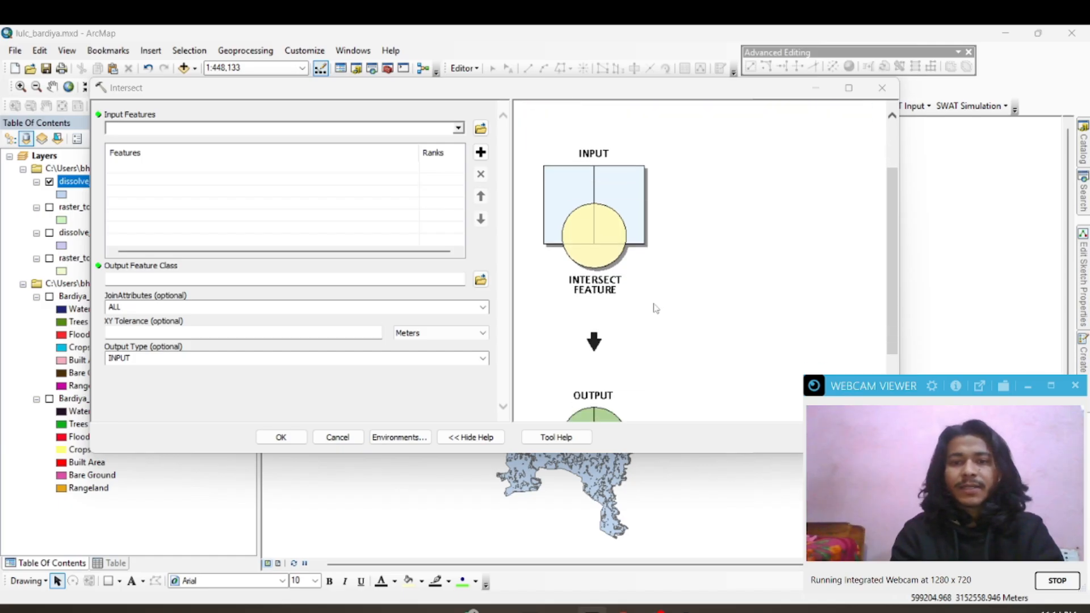
scroll(641, 312, "down", 2)
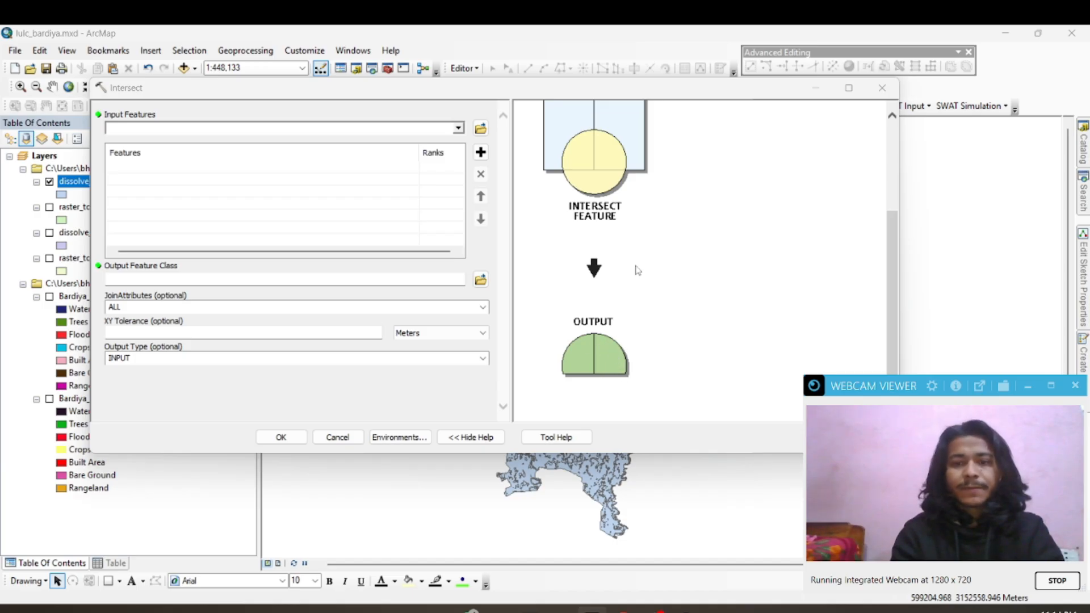
scroll(628, 268, "up", 4)
scroll(627, 268, "down", 3)
scroll(628, 268, "up", 3)
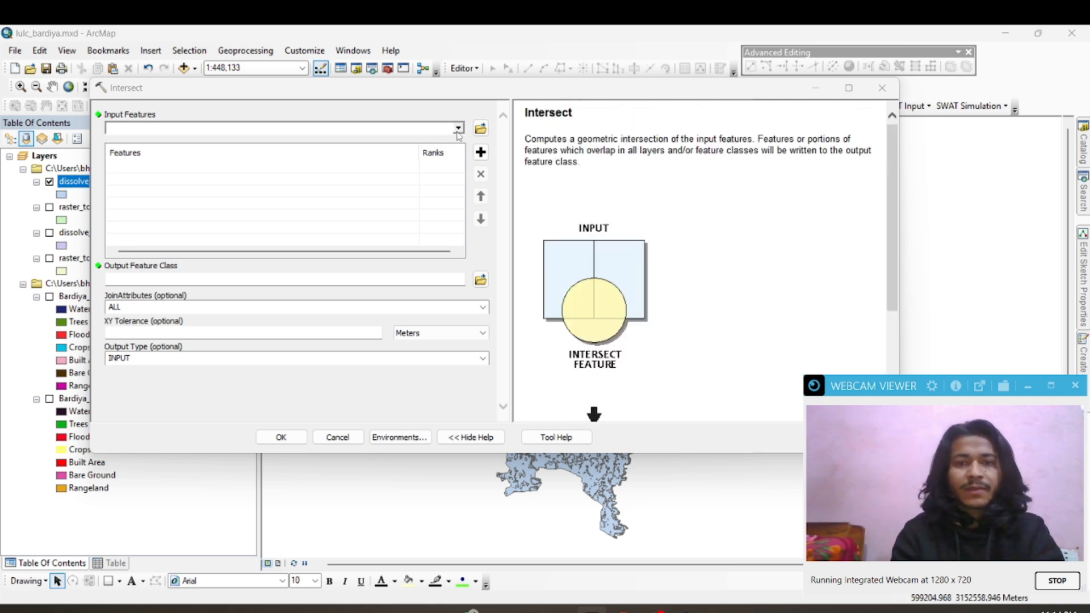
Add dissolve_2017 and dissolve_2024 as the input features of the Intersect tool
left_click(458, 128)
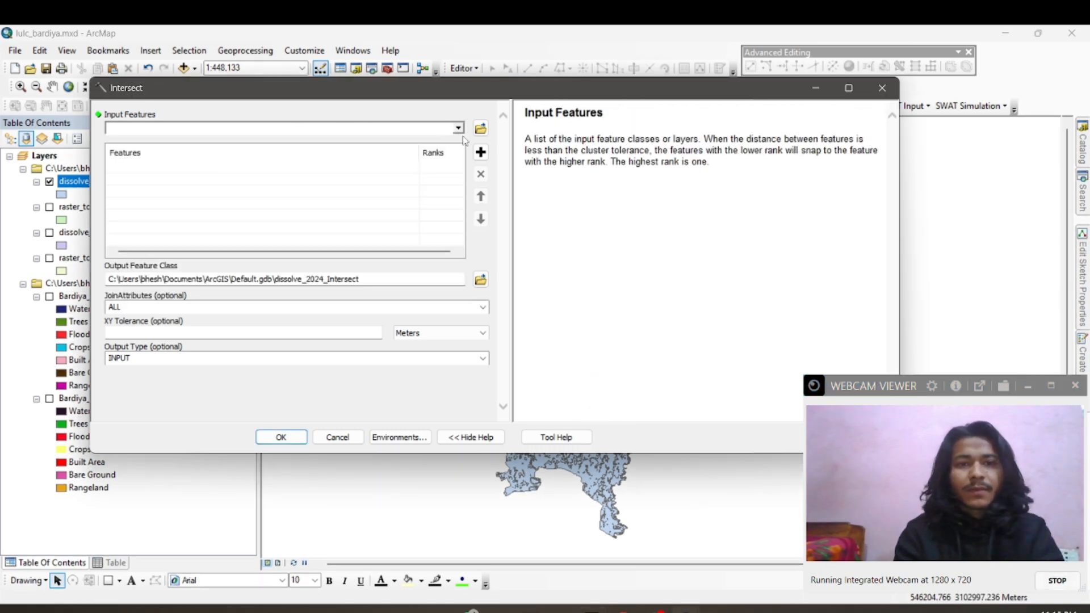
left_click(457, 129)
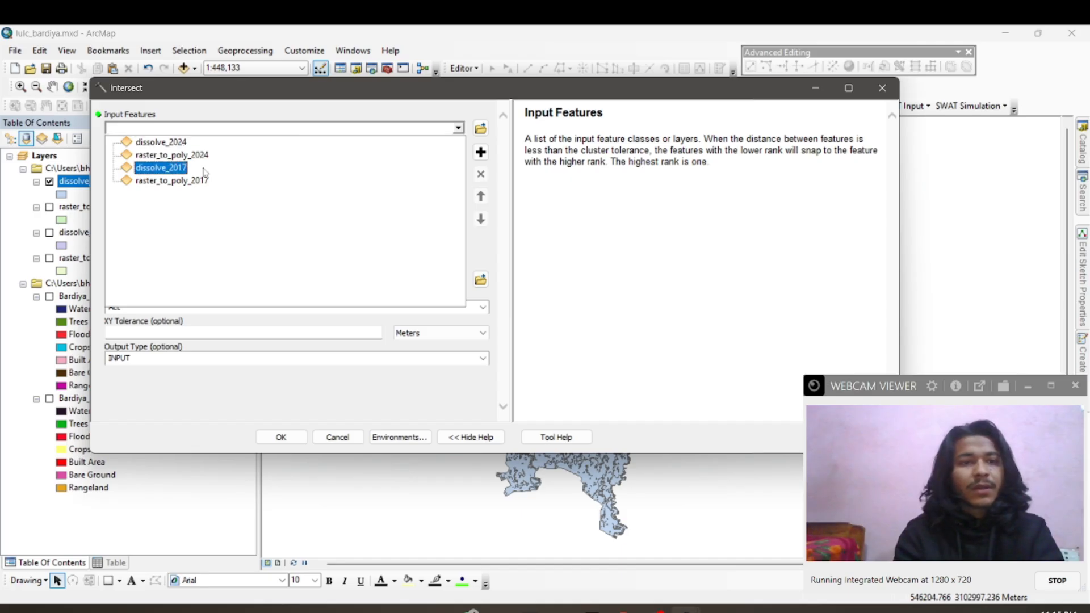
left_click(163, 169)
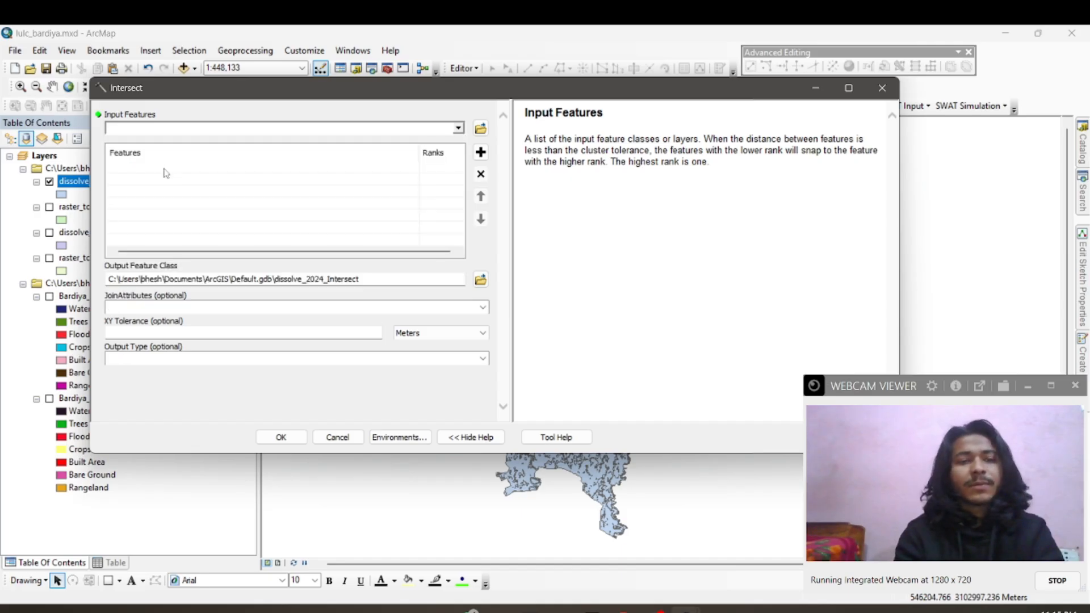
left_click(457, 129)
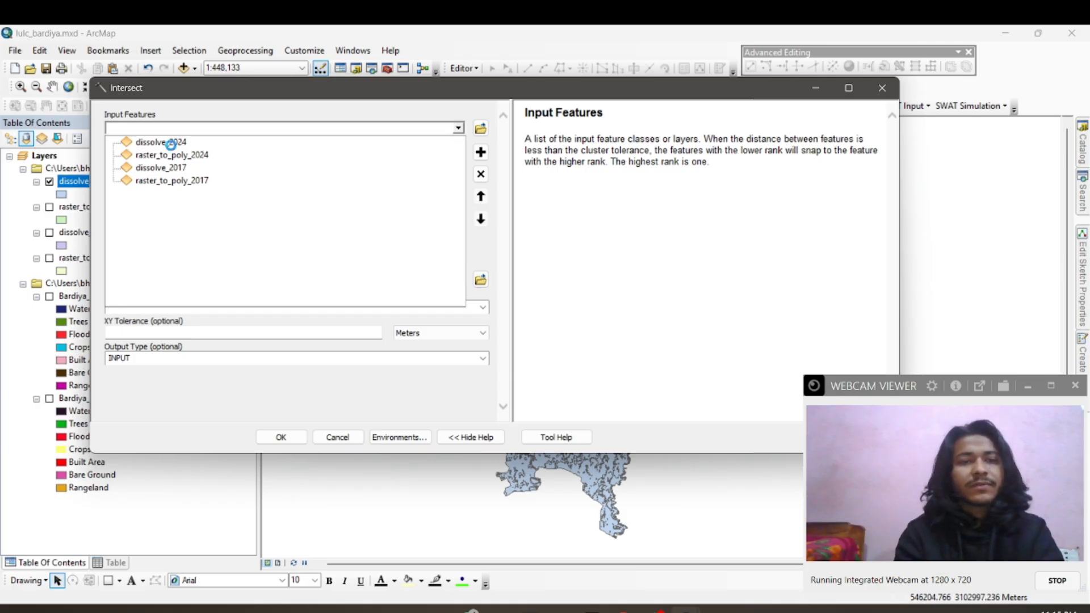
left_click(171, 143)
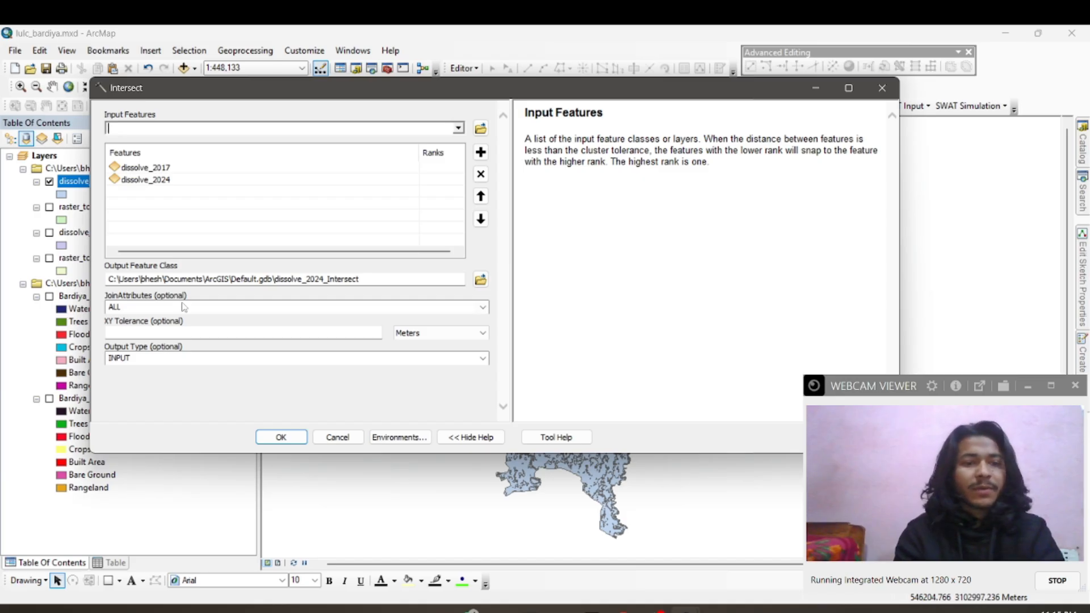
Name the Intersect output intersect in the LULC MAP folder and run the tool
left_click(479, 280)
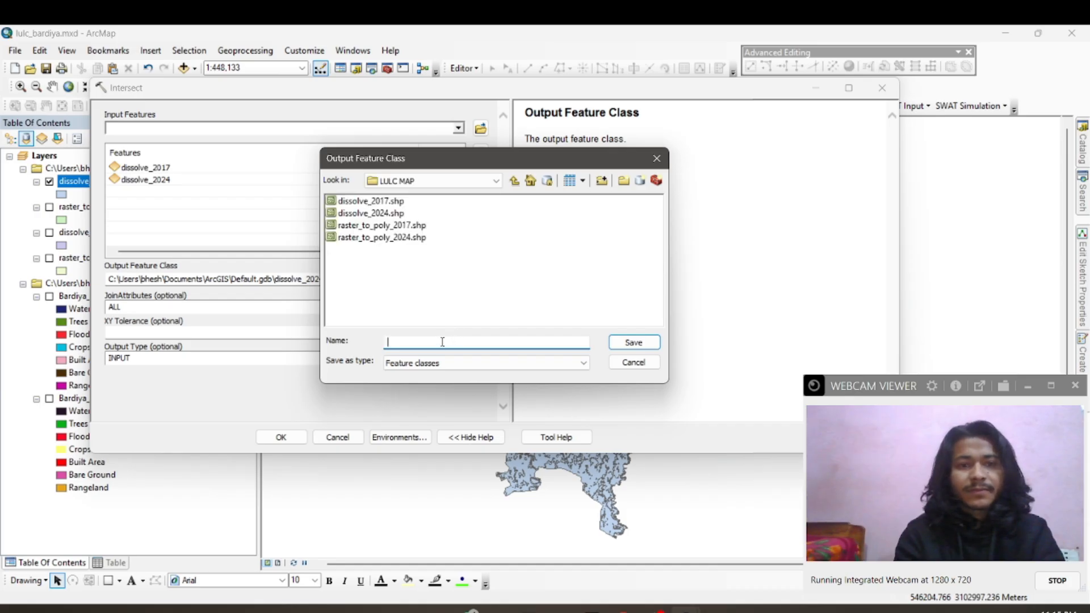
type("intersect")
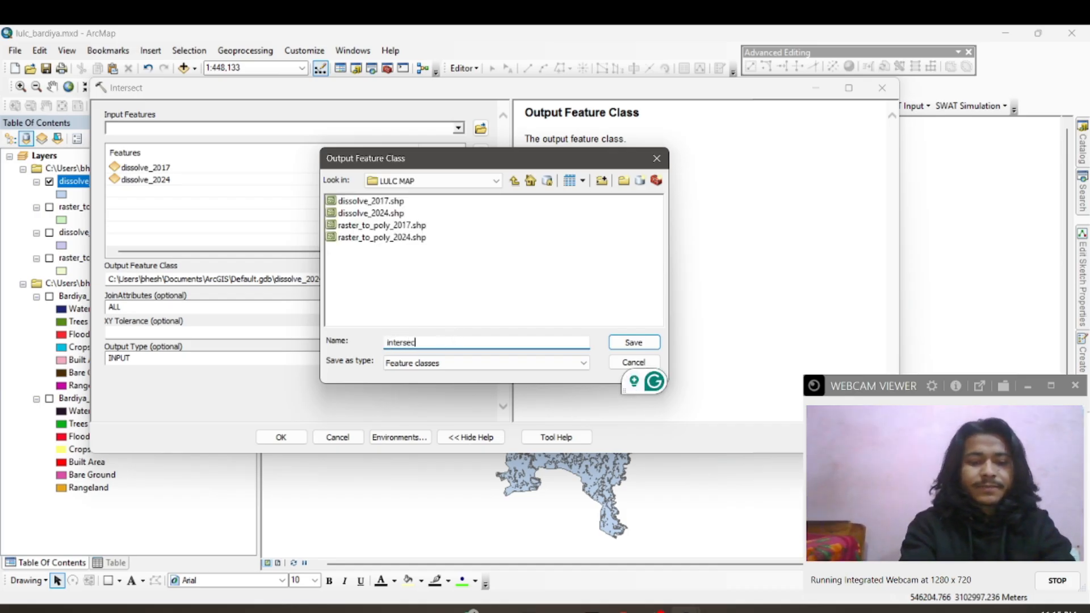
left_click(636, 344)
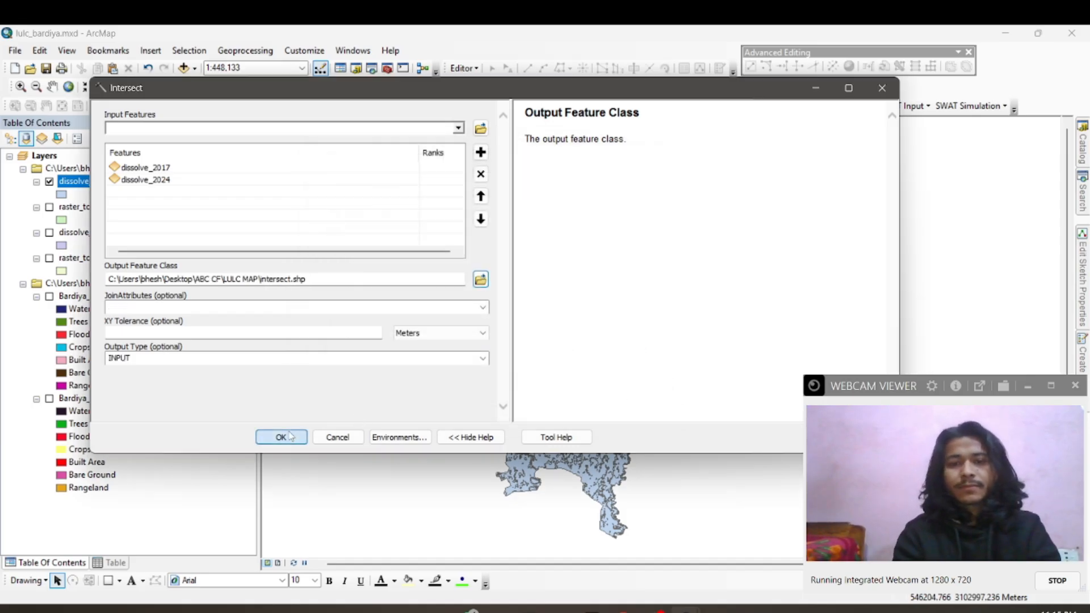
left_click(286, 434)
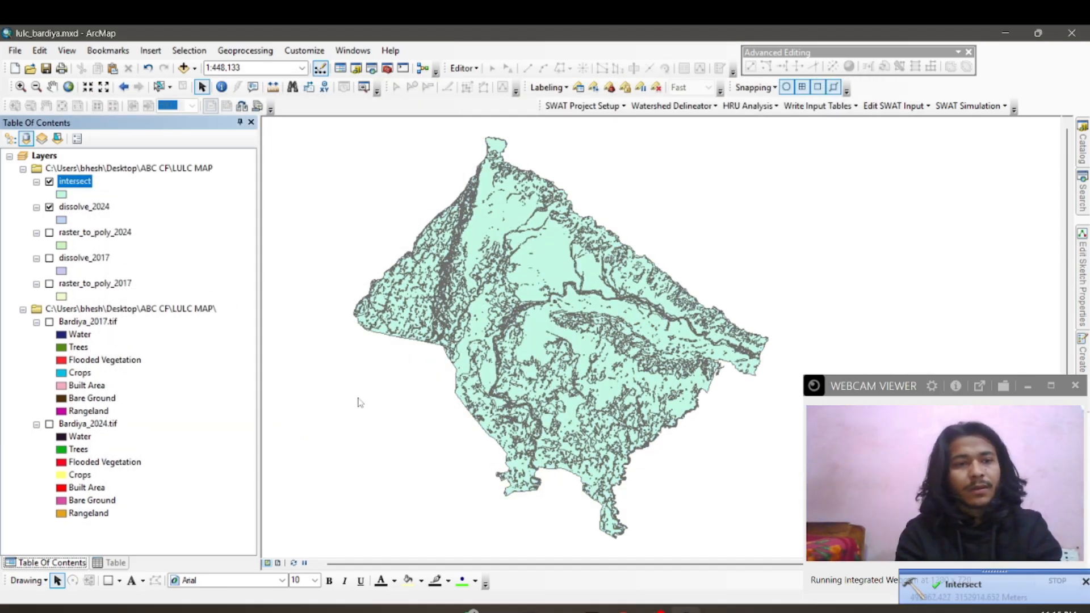
Hide the dissolve_2024 layer, open the intersect layer's attribute table and widen its window to view all fields
left_click(49, 208)
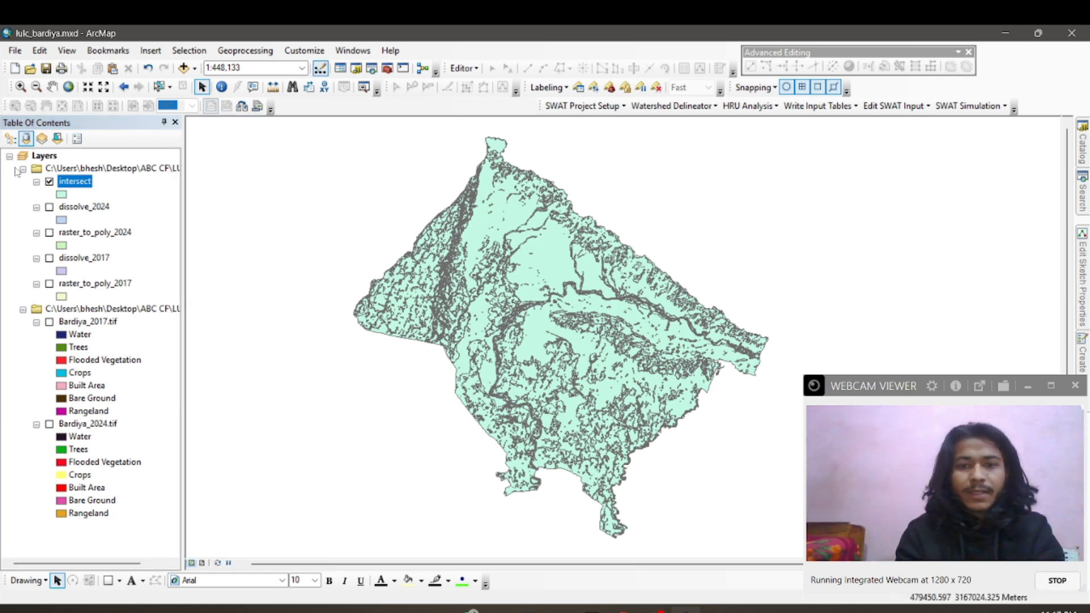
right_click(69, 185)
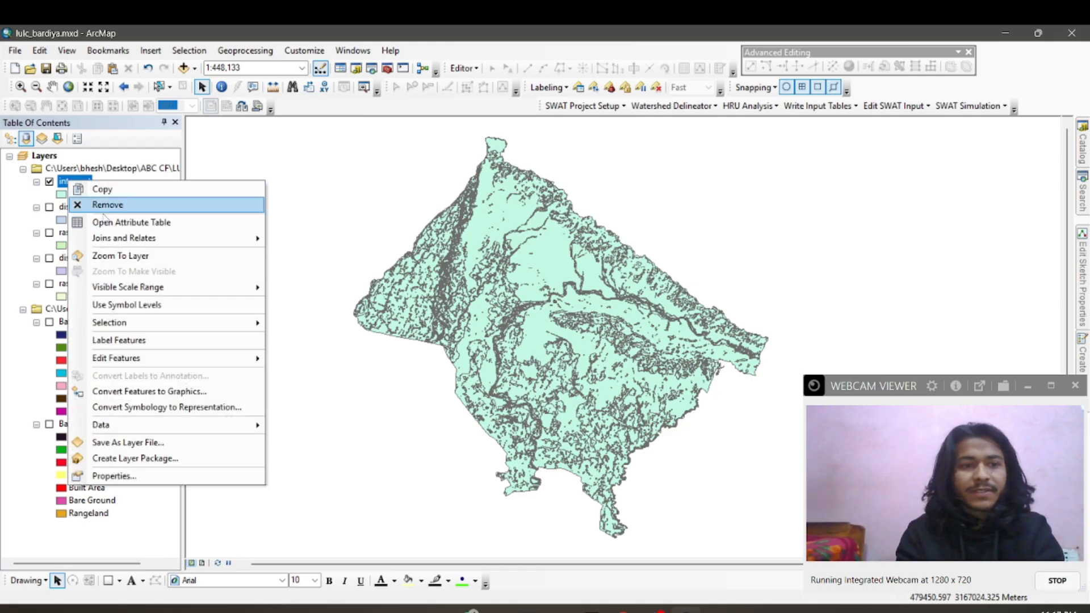
left_click(104, 220)
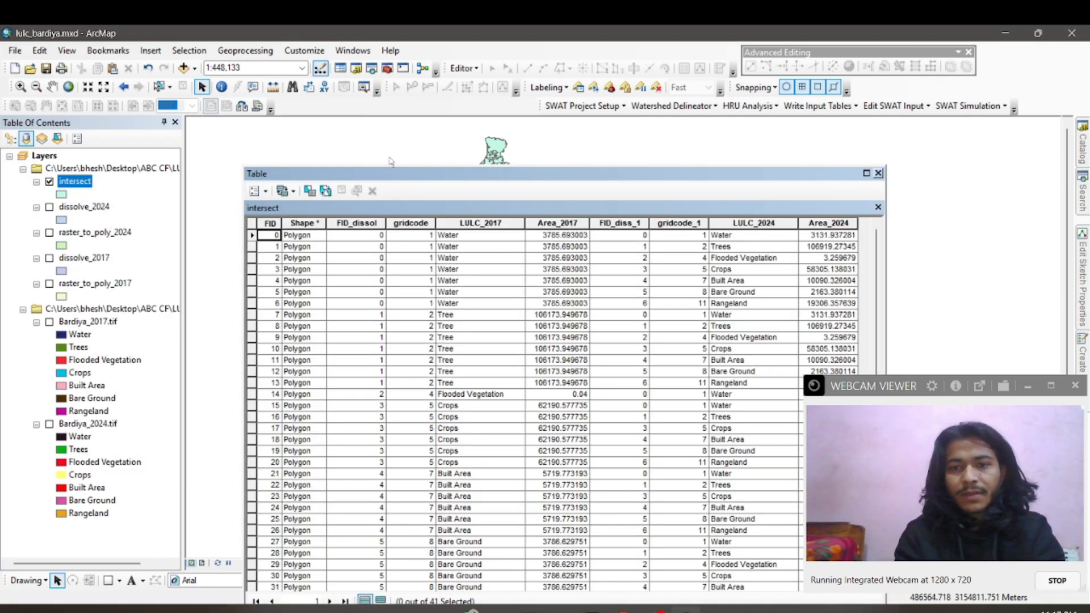
left_click_drag(400, 175, 380, 136)
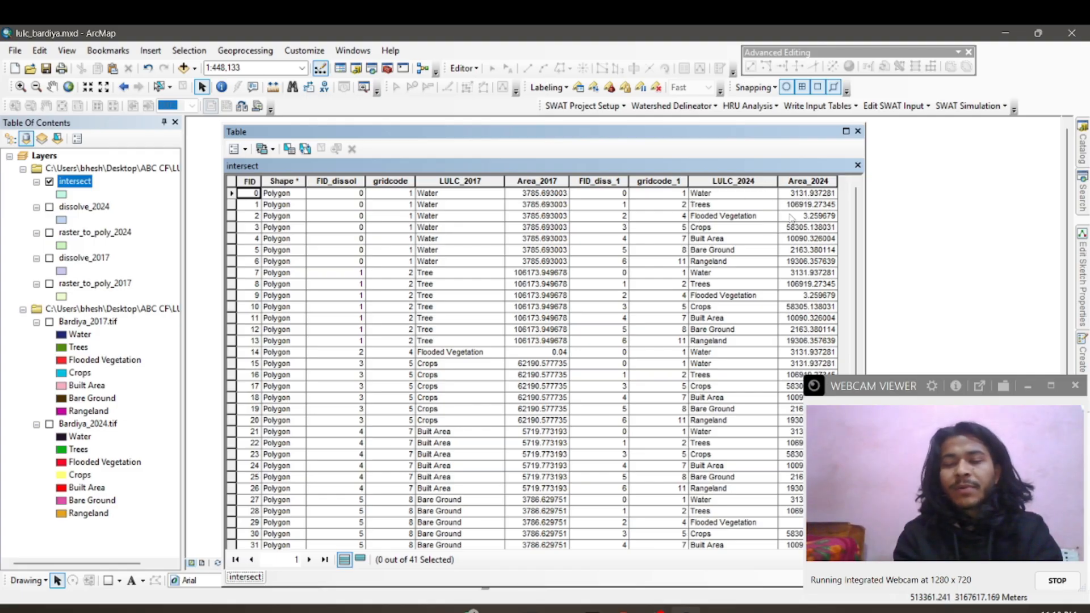
left_click_drag(864, 221, 1020, 204)
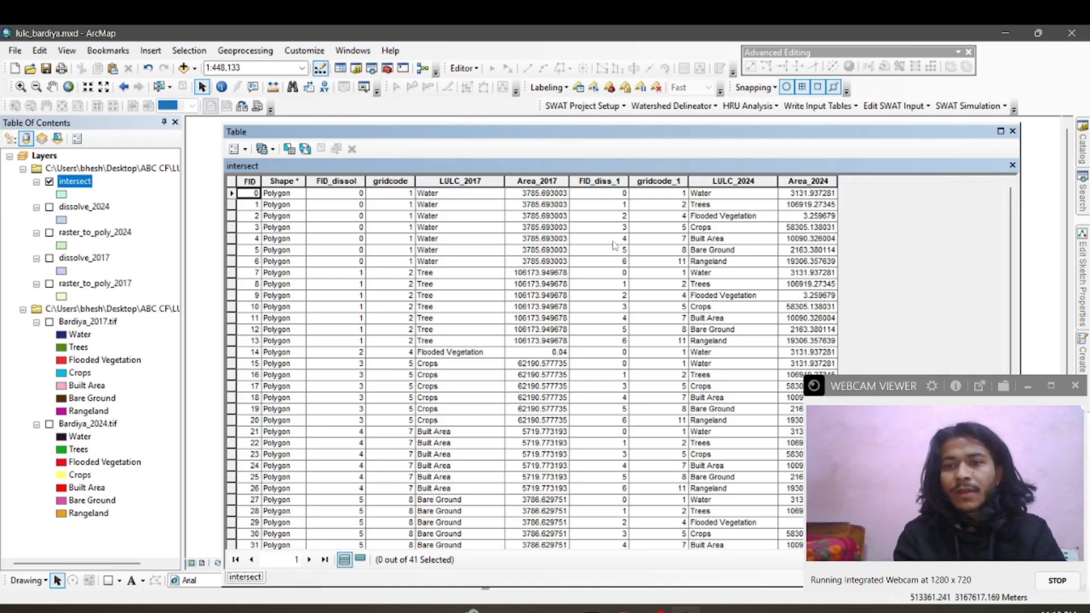
Add a text field of length 50 named LULC_Change to the intersect table, accepting the shortened name LULC_Chang
left_click(245, 149)
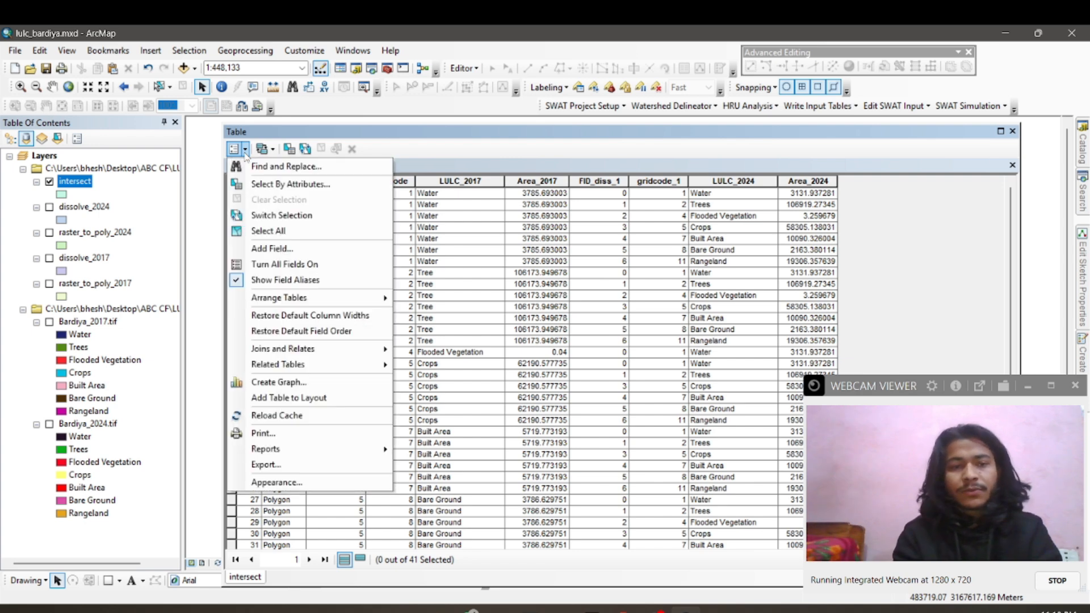
left_click(299, 251)
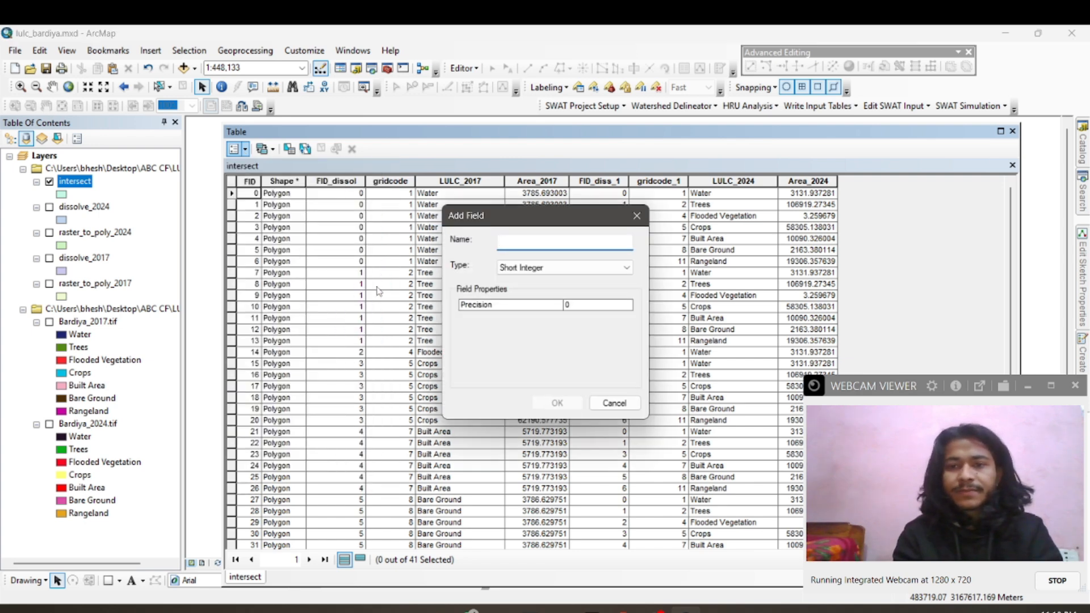
type("LULC_Change")
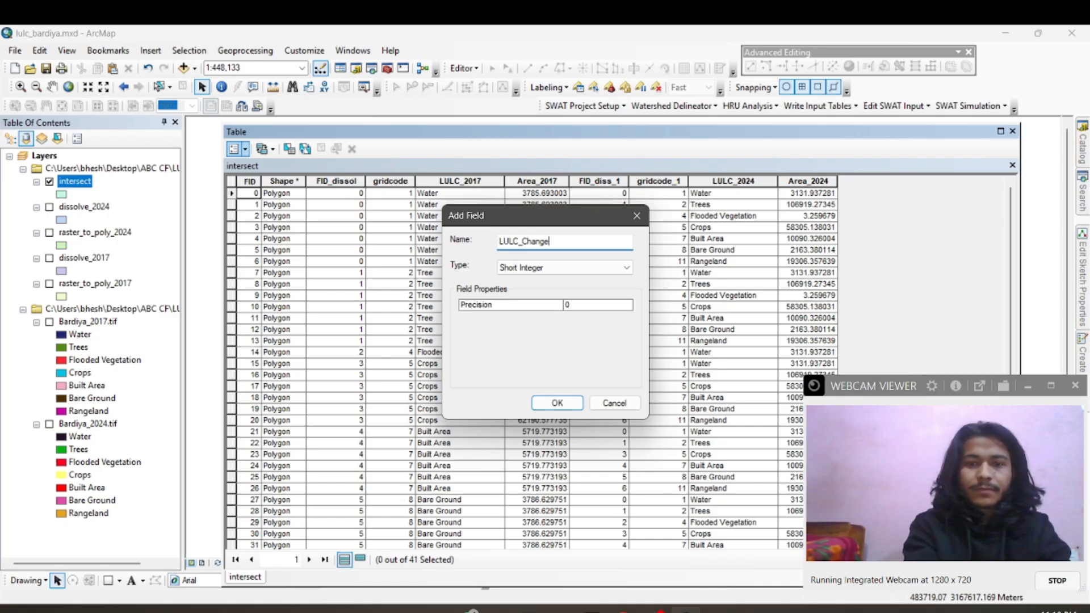
left_click(514, 267)
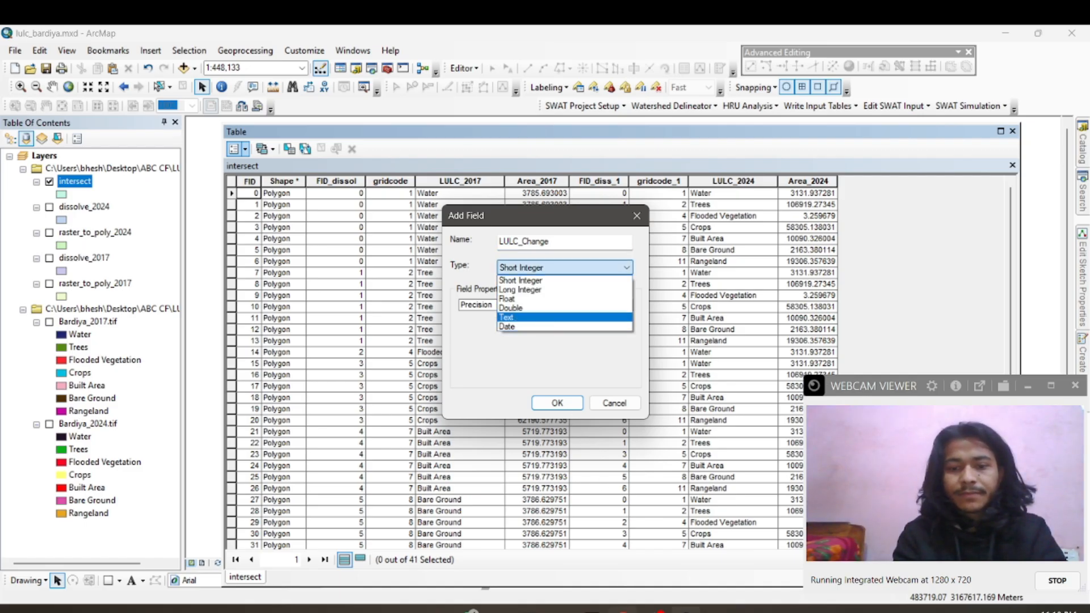
left_click(622, 607)
left_click(598, 269)
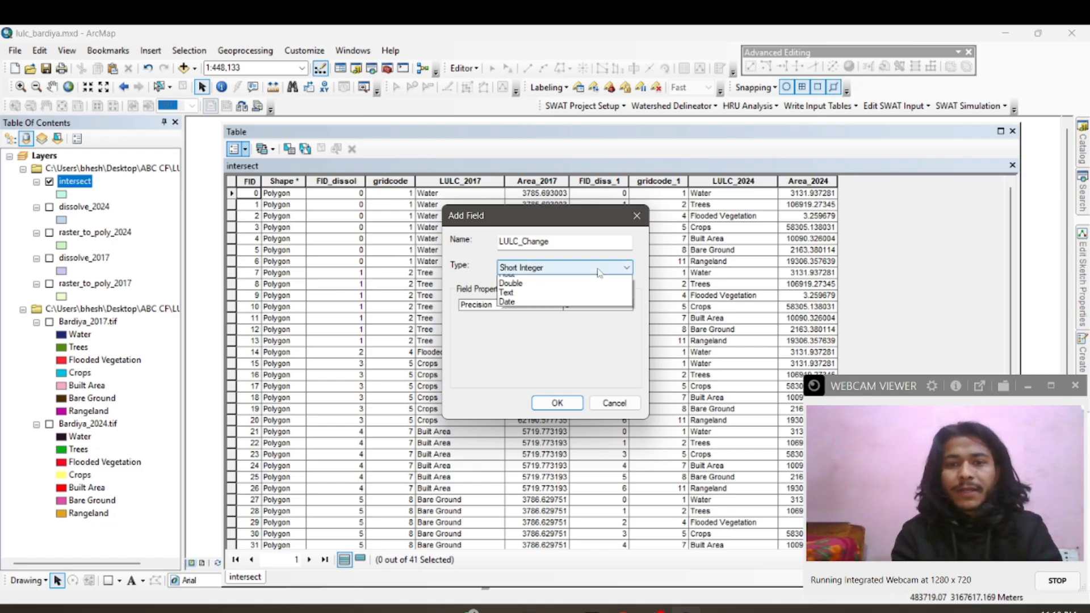
left_click(536, 321)
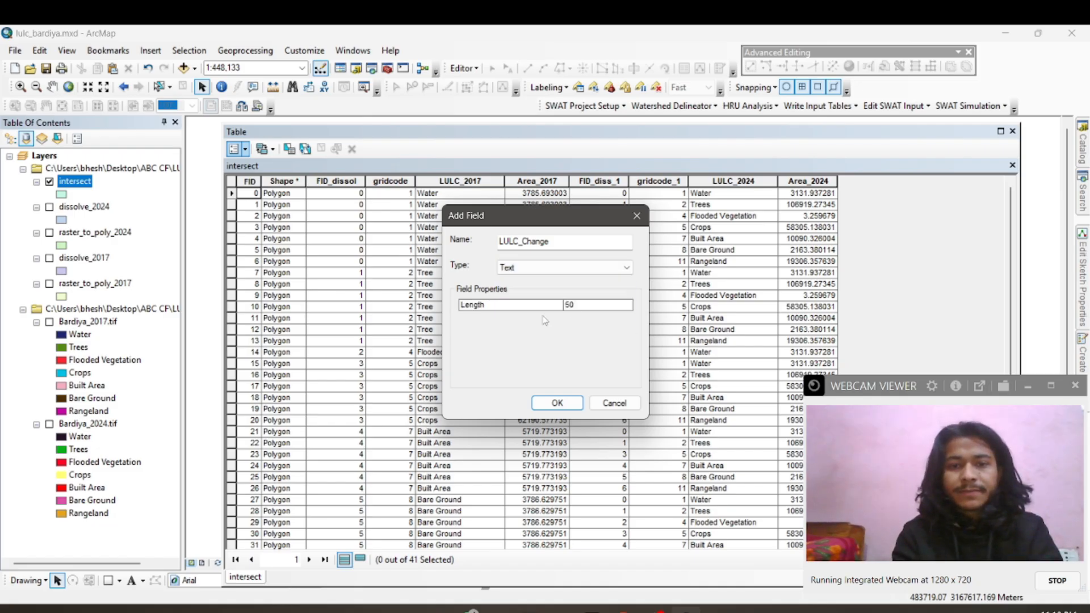
left_click(579, 307)
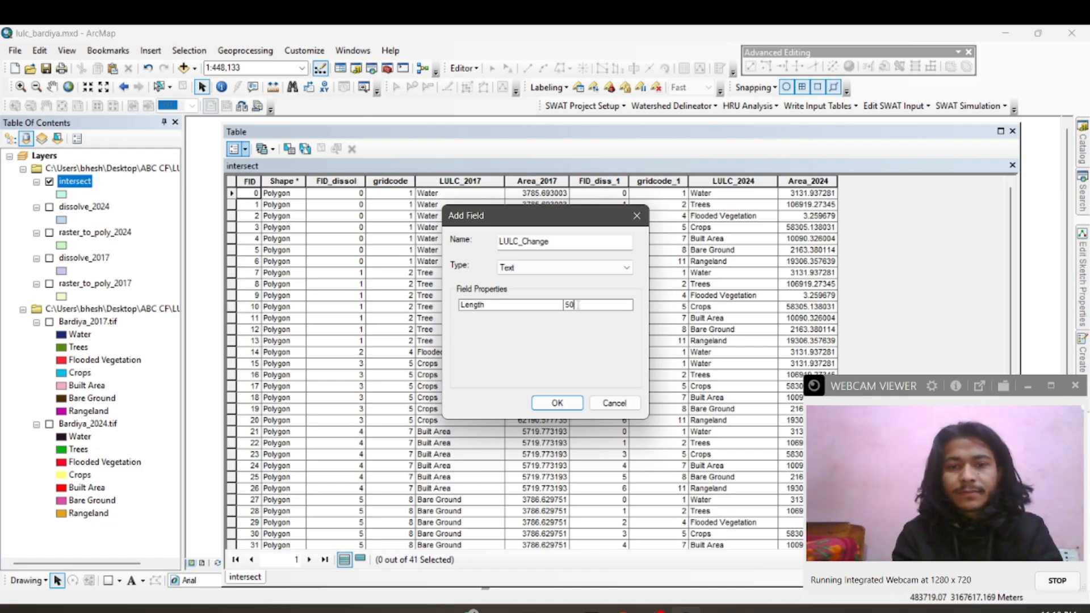
left_click(568, 404)
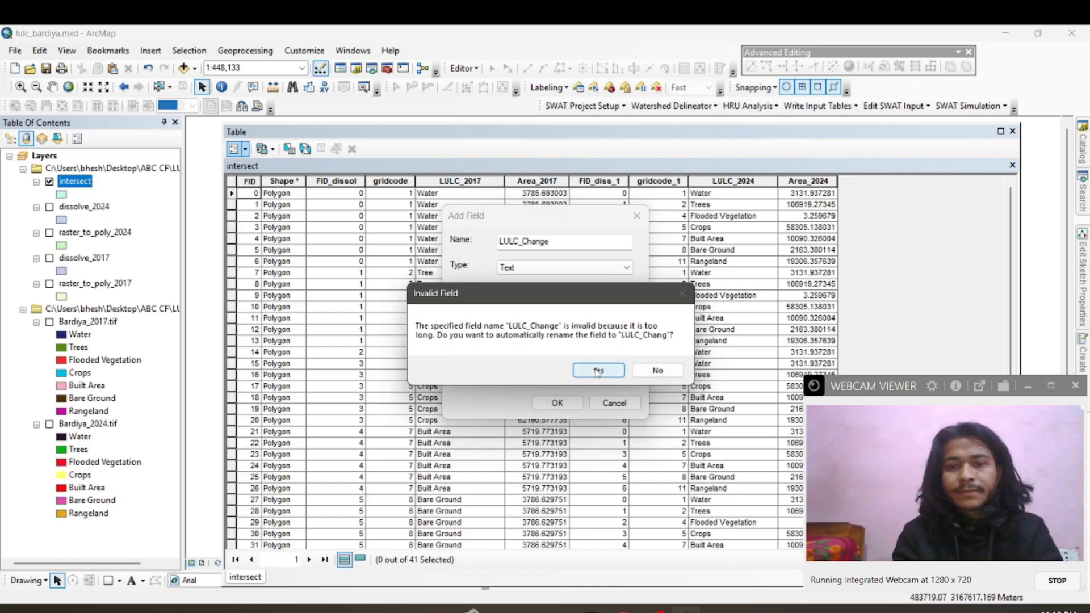
left_click(597, 370)
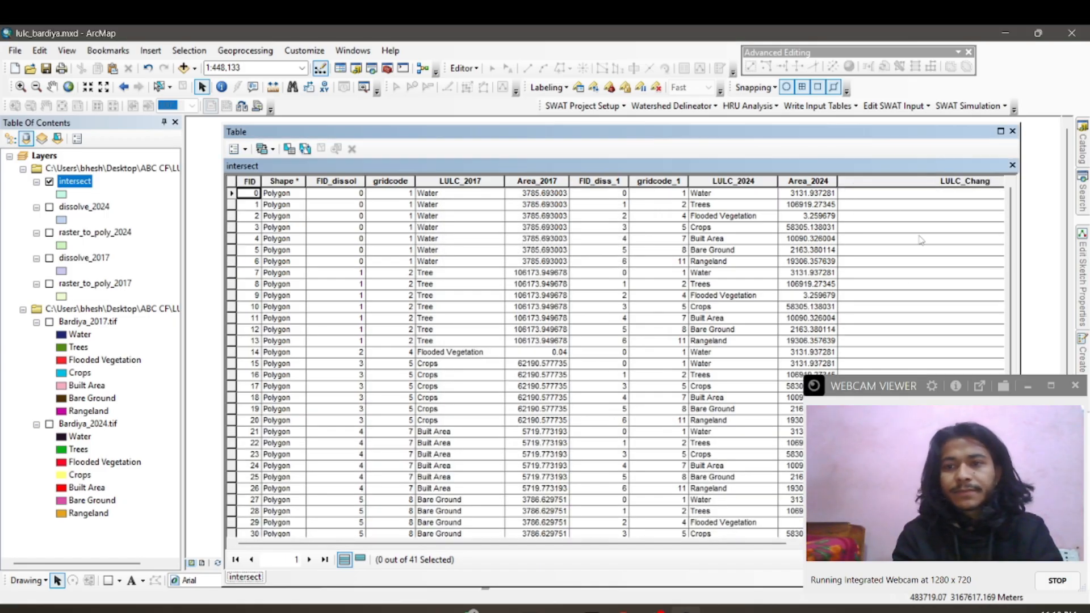
Add a short integer field named LULC_AREA_CHANGE to the intersect table, accepting the shortened name LULC_AREA_
left_click(237, 150)
left_click(269, 248)
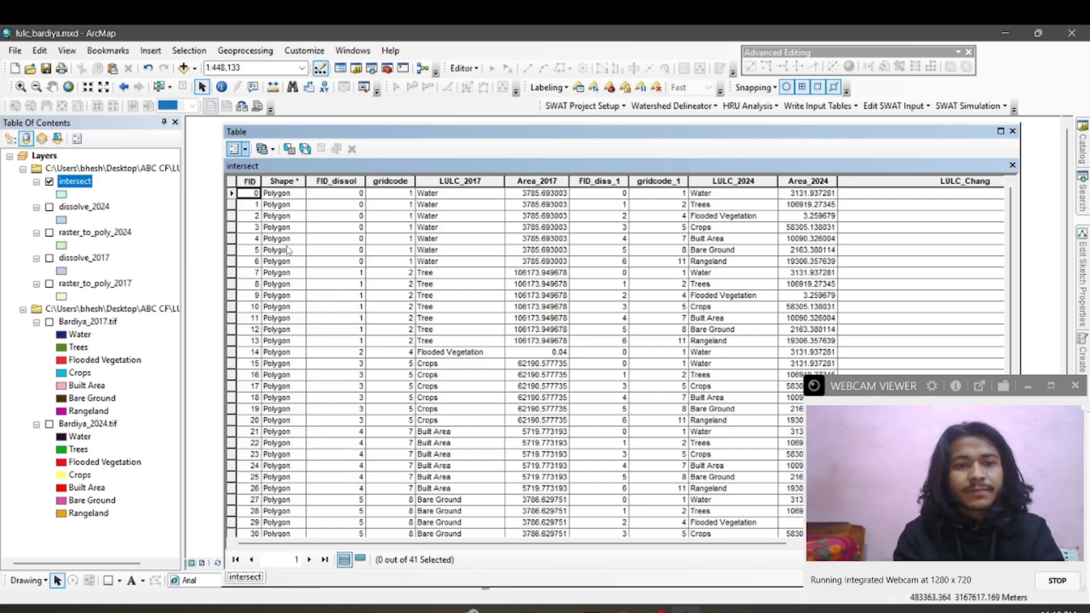
type("LULC")
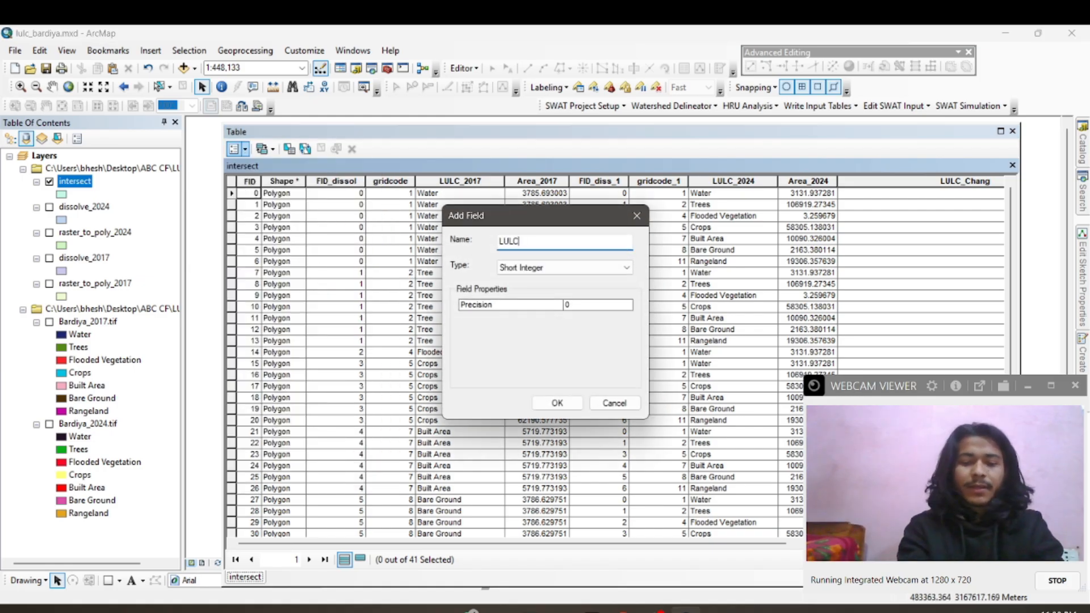
type("_AREA")
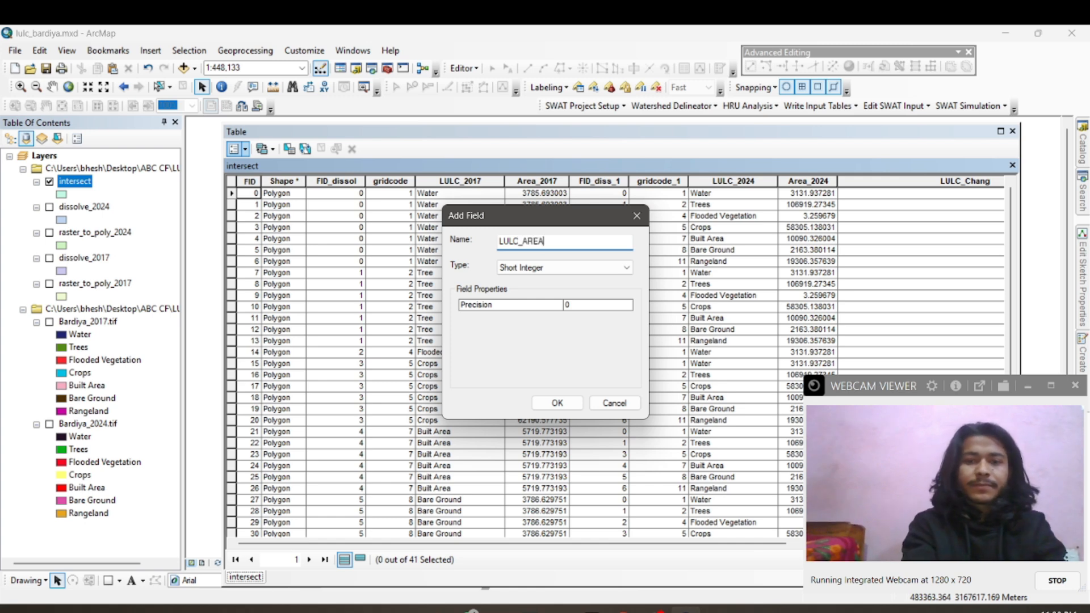
type("_CHANGE")
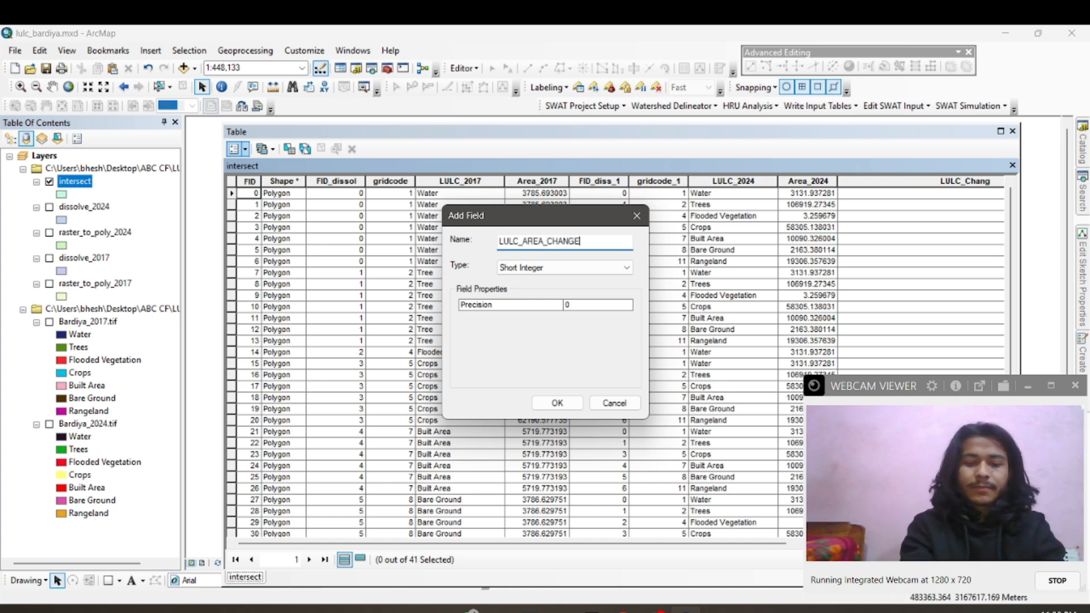
left_click(557, 403)
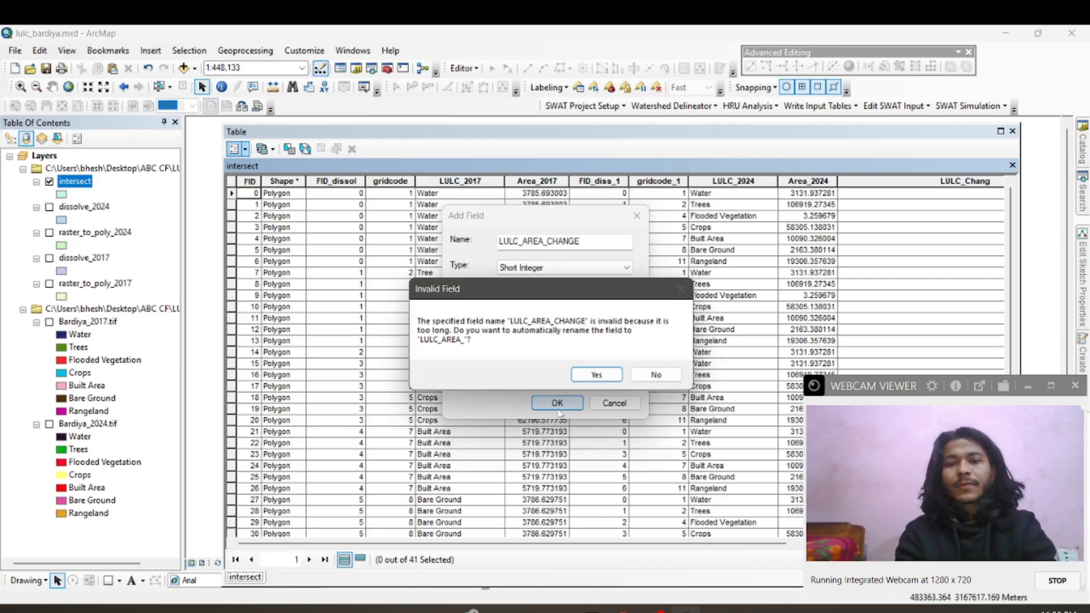
left_click(596, 375)
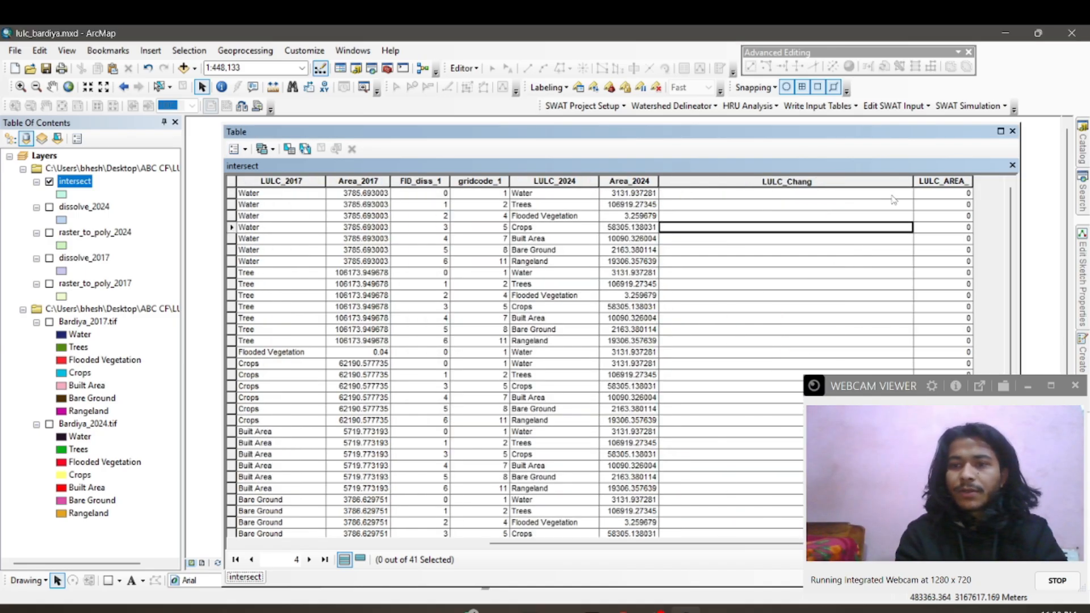
Narrow the LULC_Chang column and fill it using the Field Calculator expression [LULC_2017]+"-"+ [LULC_2024]
left_click_drag(910, 181, 788, 203)
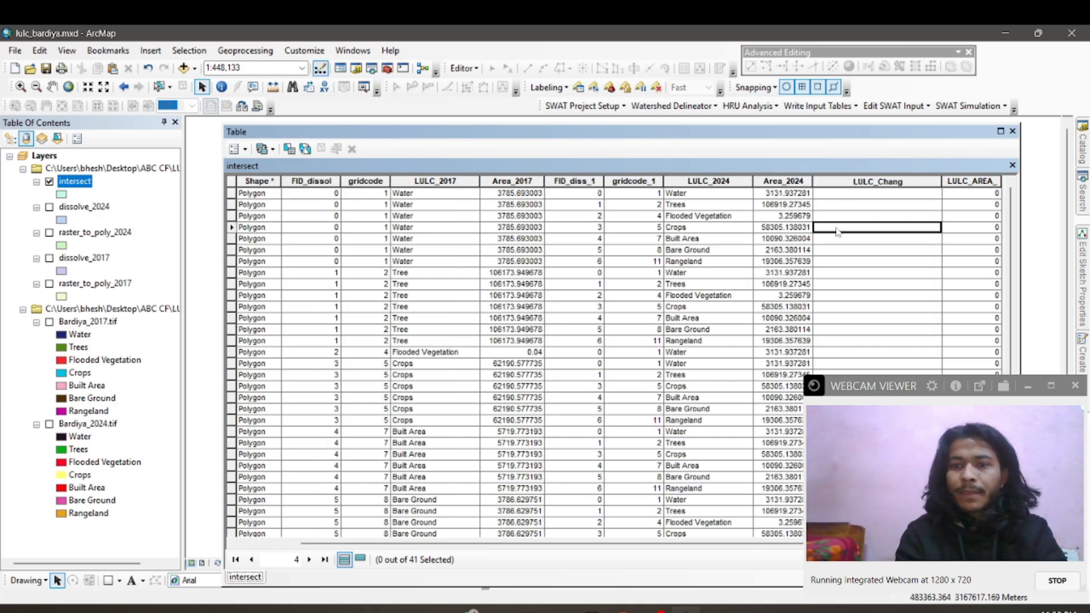
left_click(834, 183)
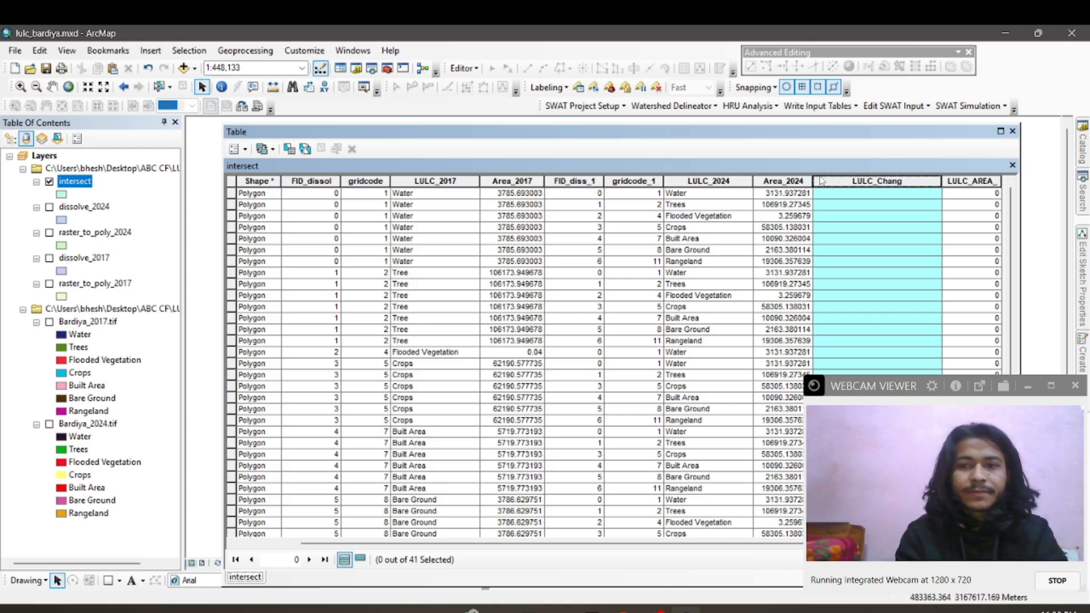
right_click(827, 181)
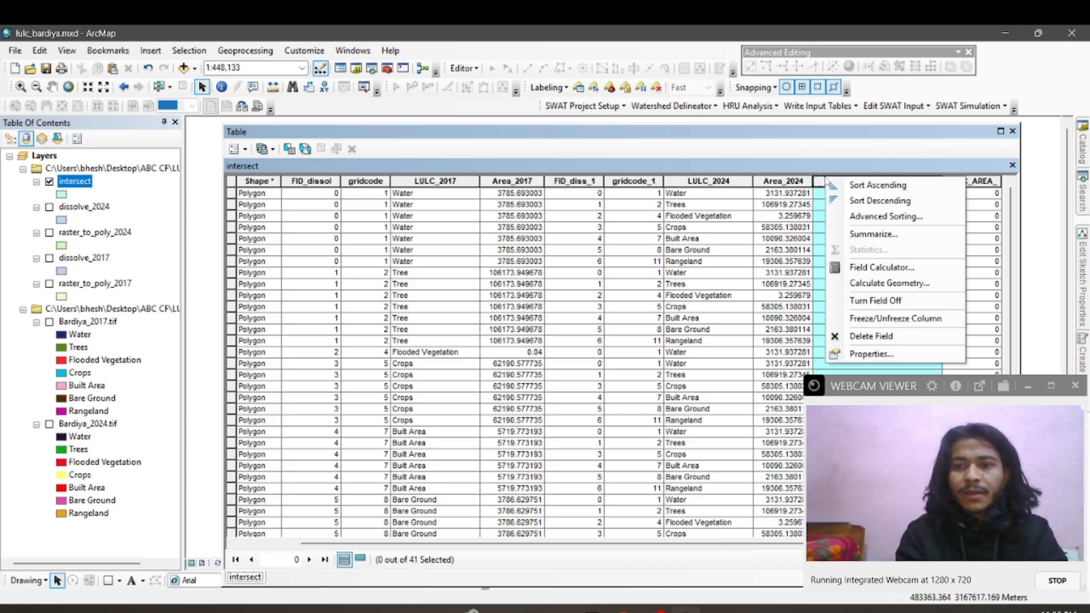
left_click(862, 271)
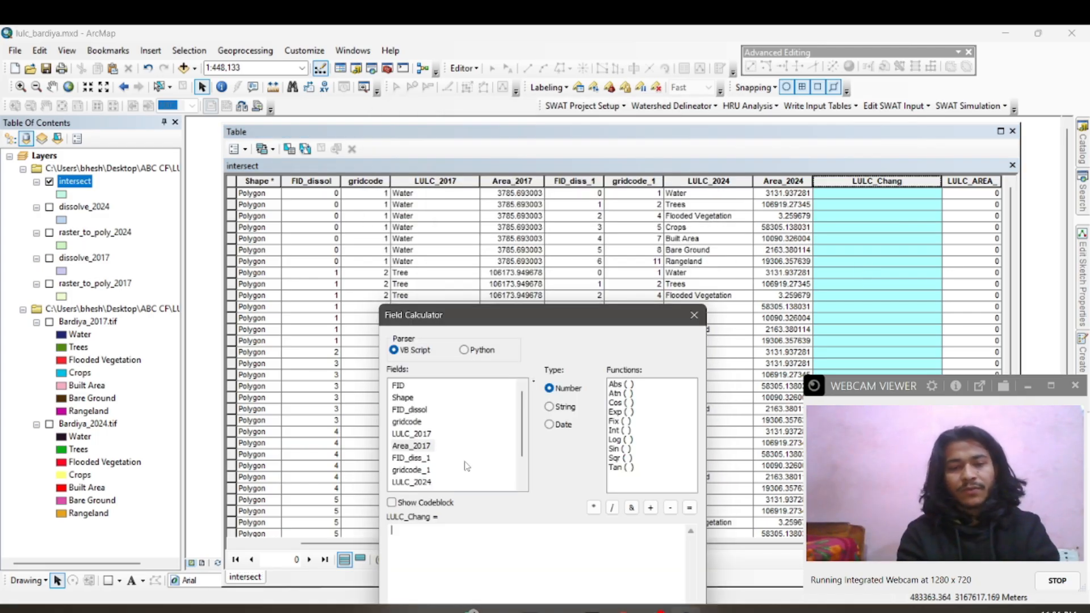
double_click(412, 434)
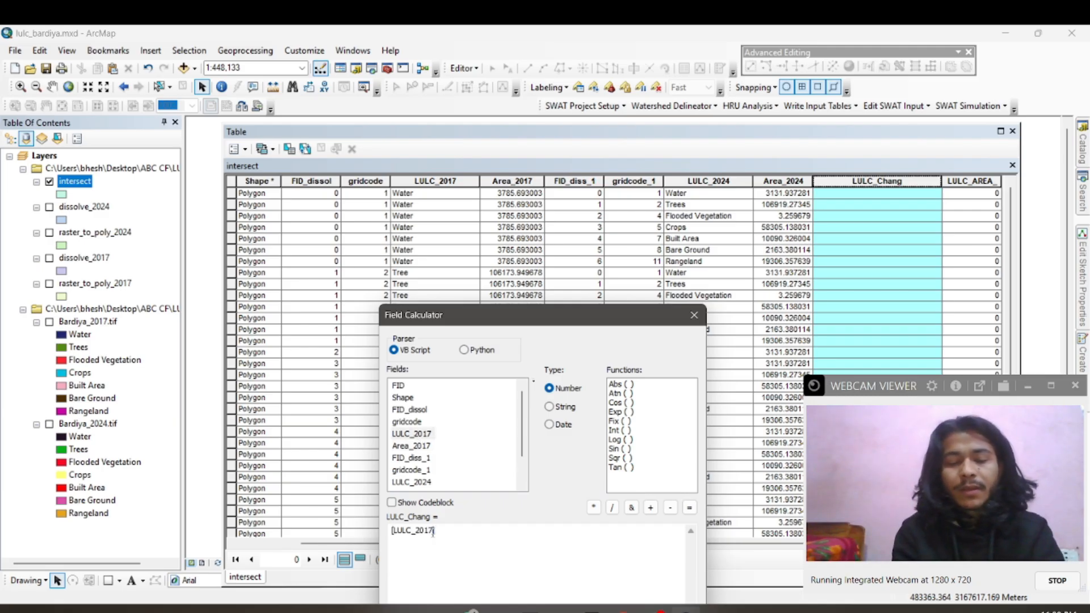
type("+\"-\"+")
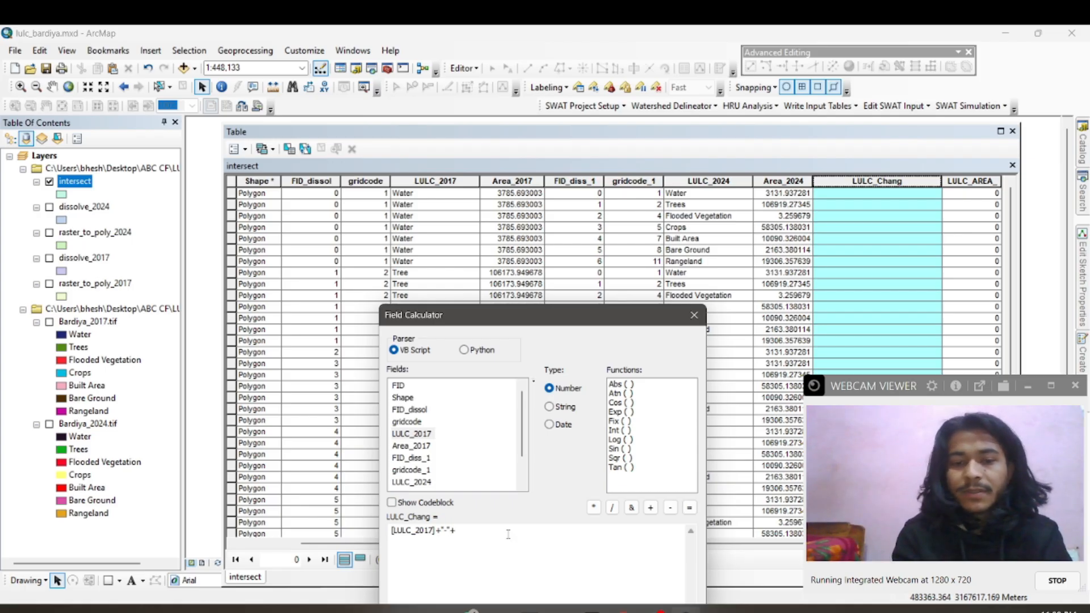
left_click(420, 482)
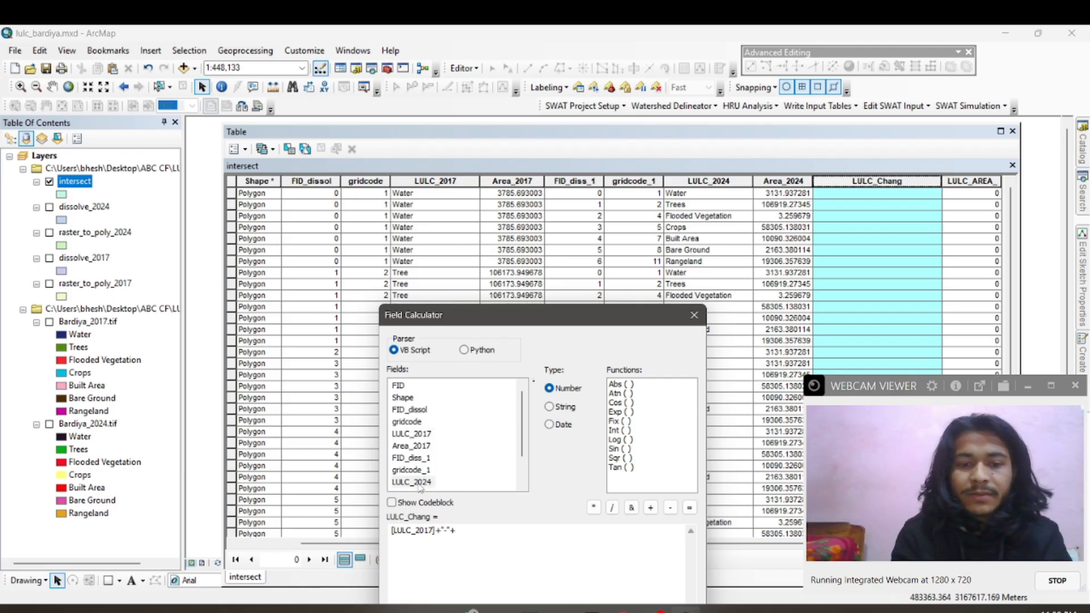
double_click(419, 482)
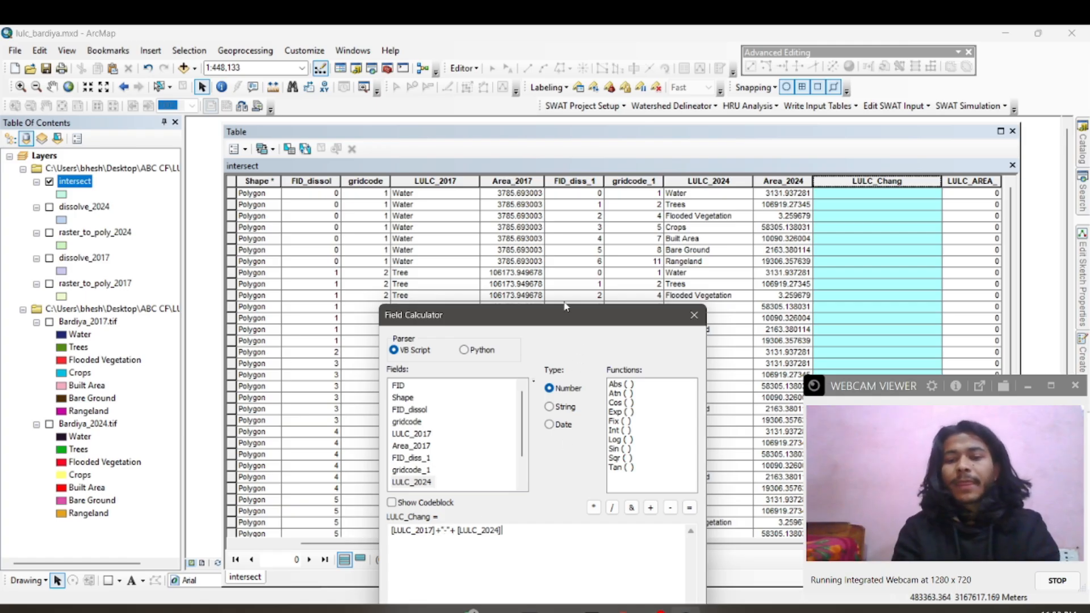
left_click_drag(560, 311, 541, 155)
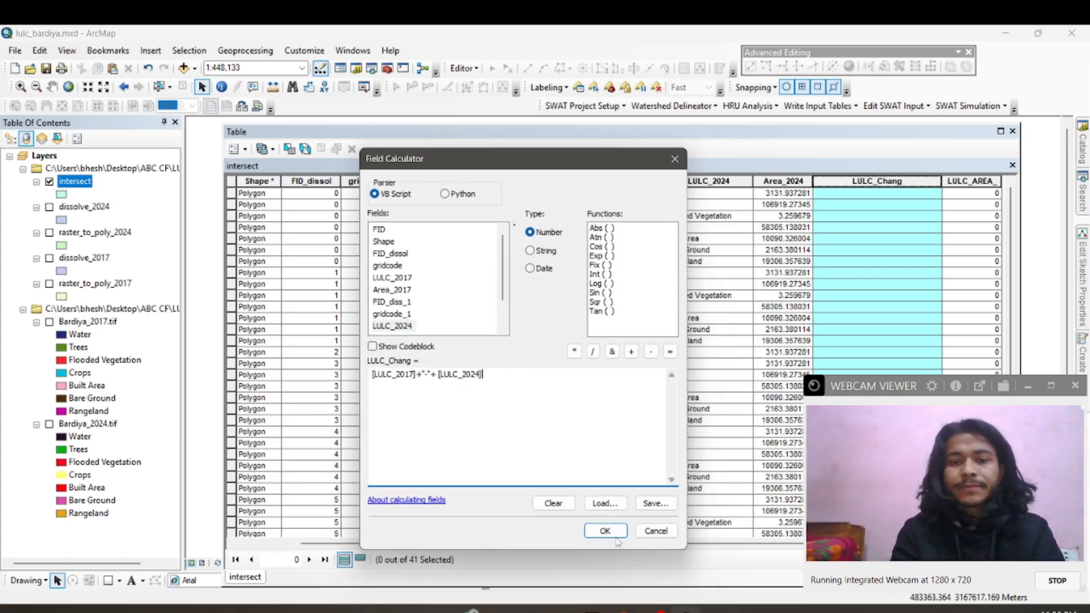
left_click(613, 533)
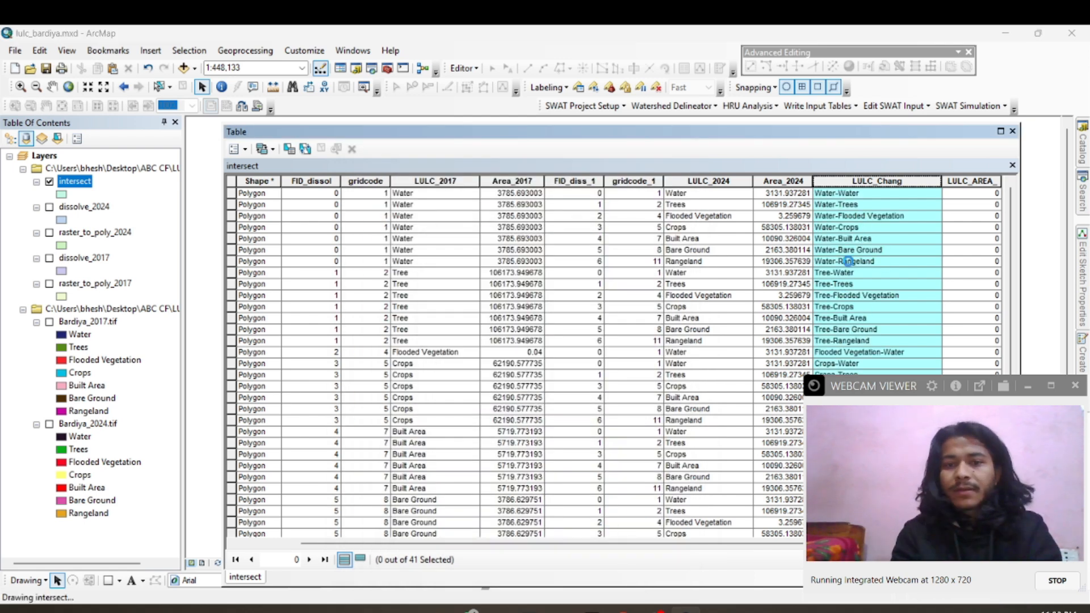
left_click(869, 251)
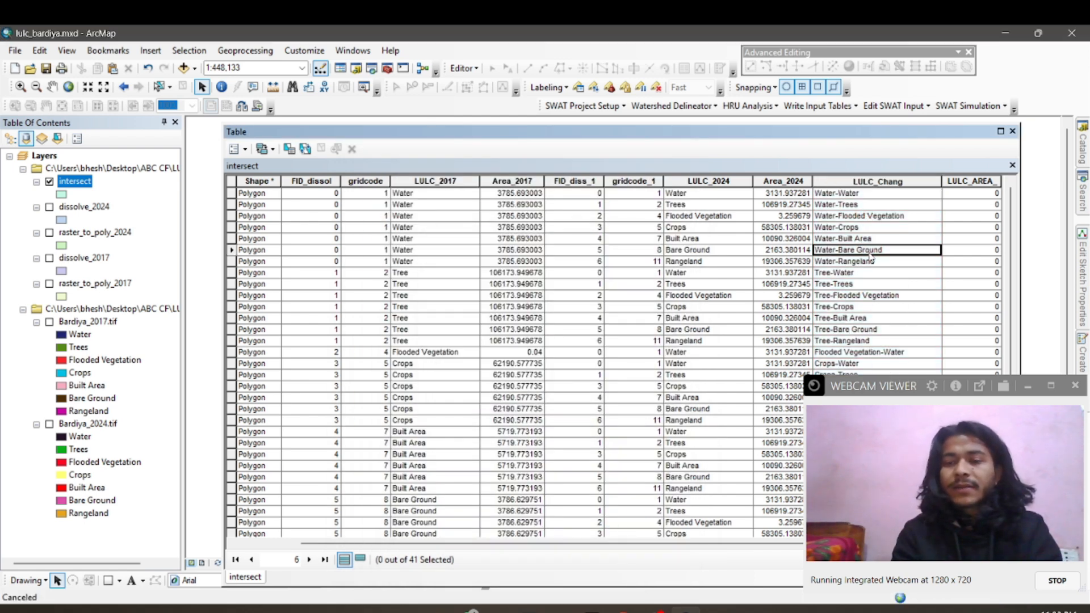
Calculate the polygon areas in hectares into the LULC_AREA_ field and review the resulting rows
left_click(967, 181)
right_click(967, 181)
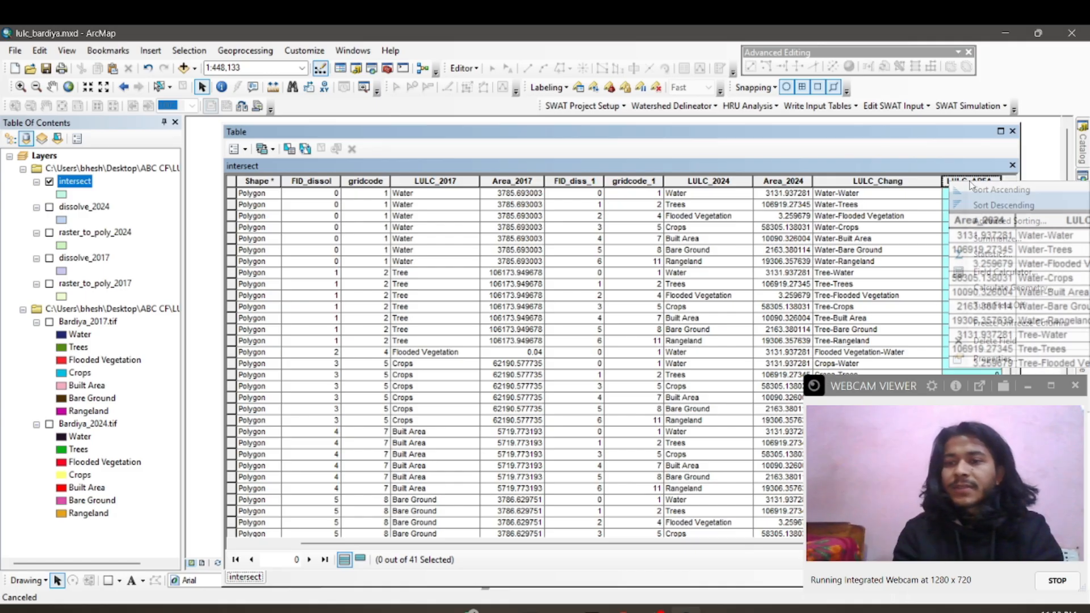
left_click(994, 287)
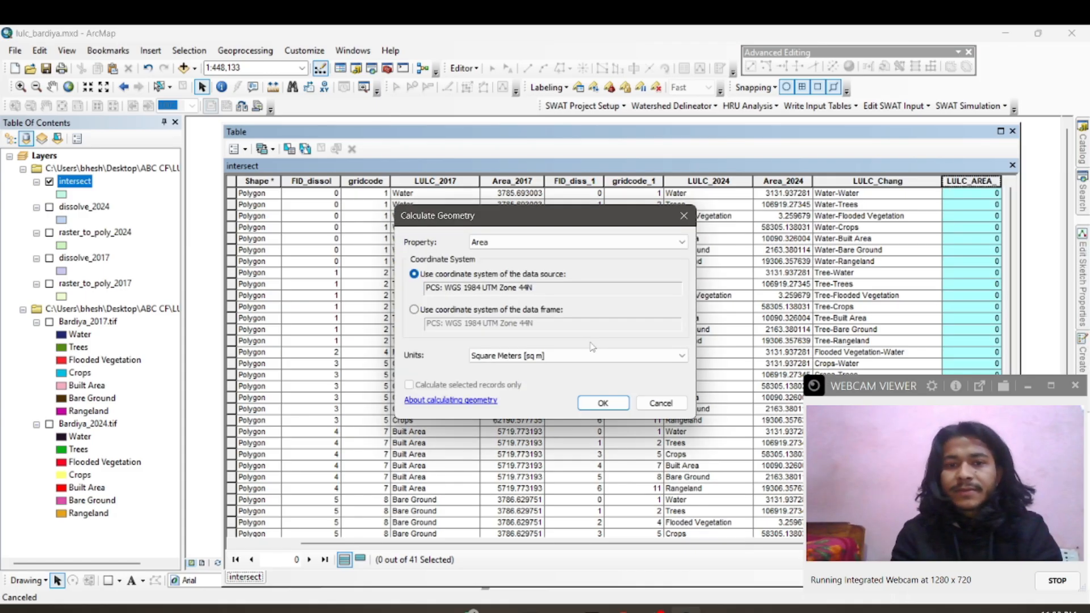
left_click(570, 356)
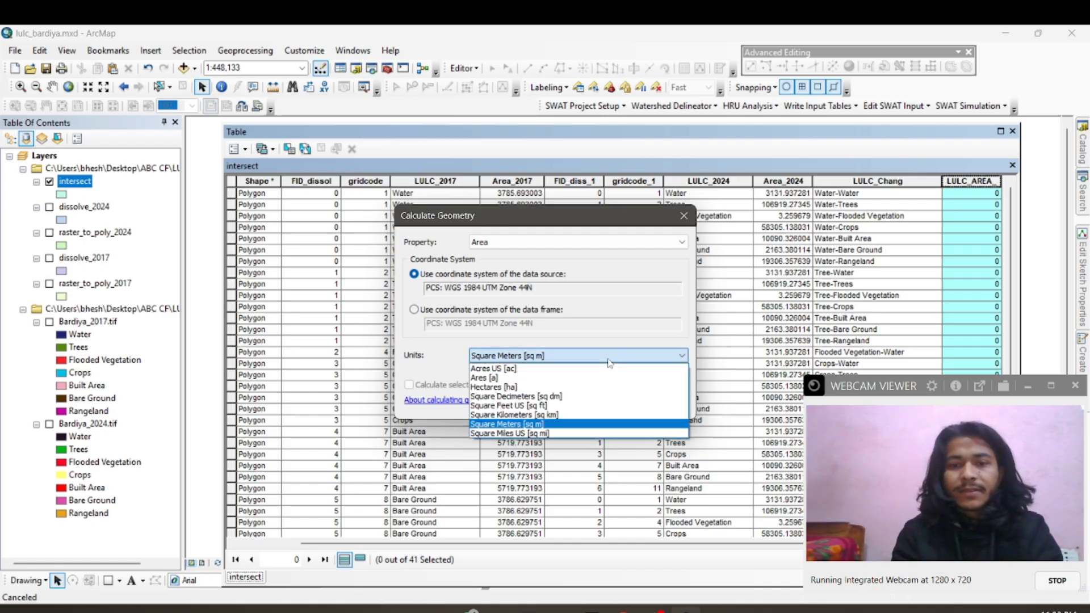
left_click(568, 387)
left_click(602, 403)
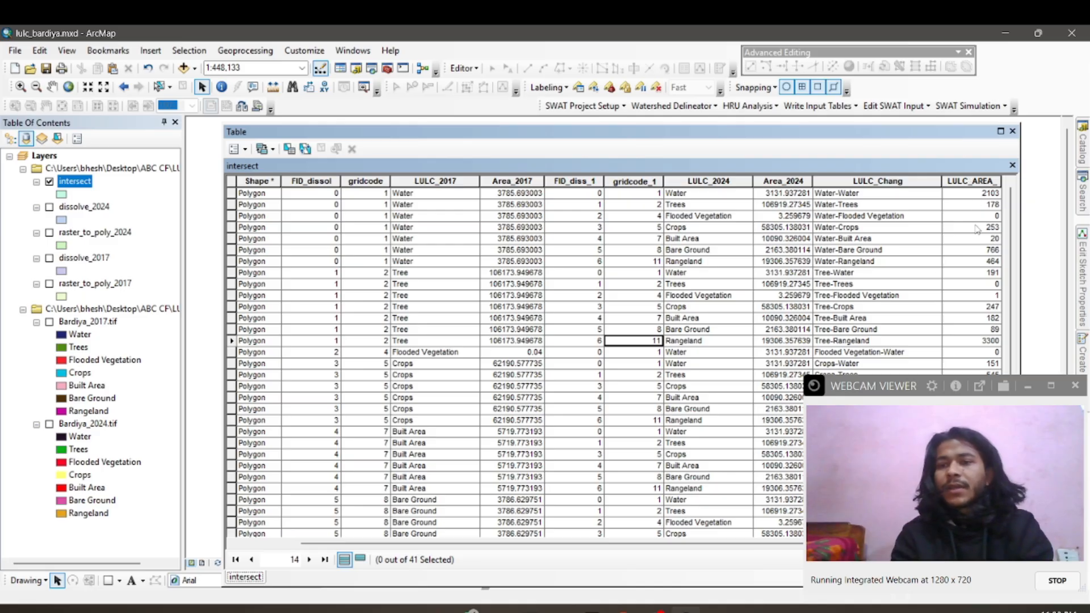
scroll(971, 288, "down", 3)
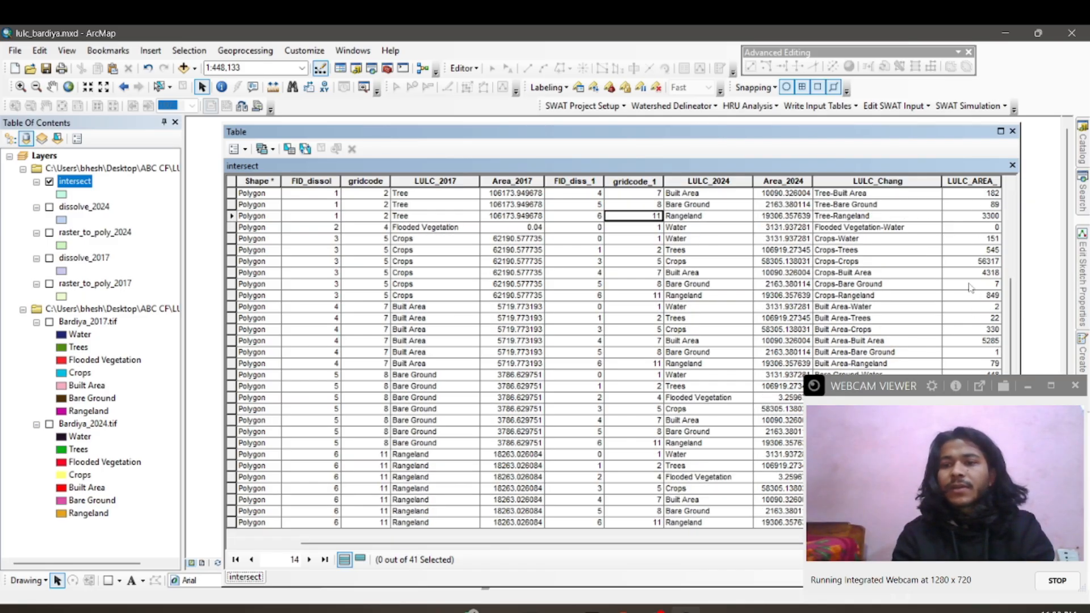
scroll(971, 287, "up", 3)
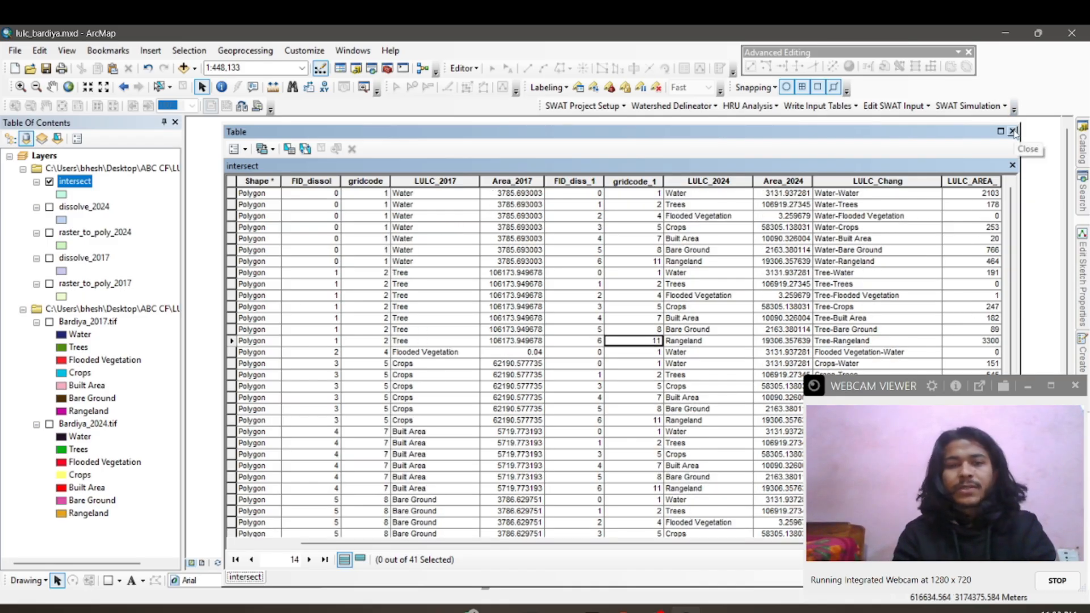
Close the intersect attribute table, search for the Polygon to Raster conversion tool and open it
left_click(1013, 132)
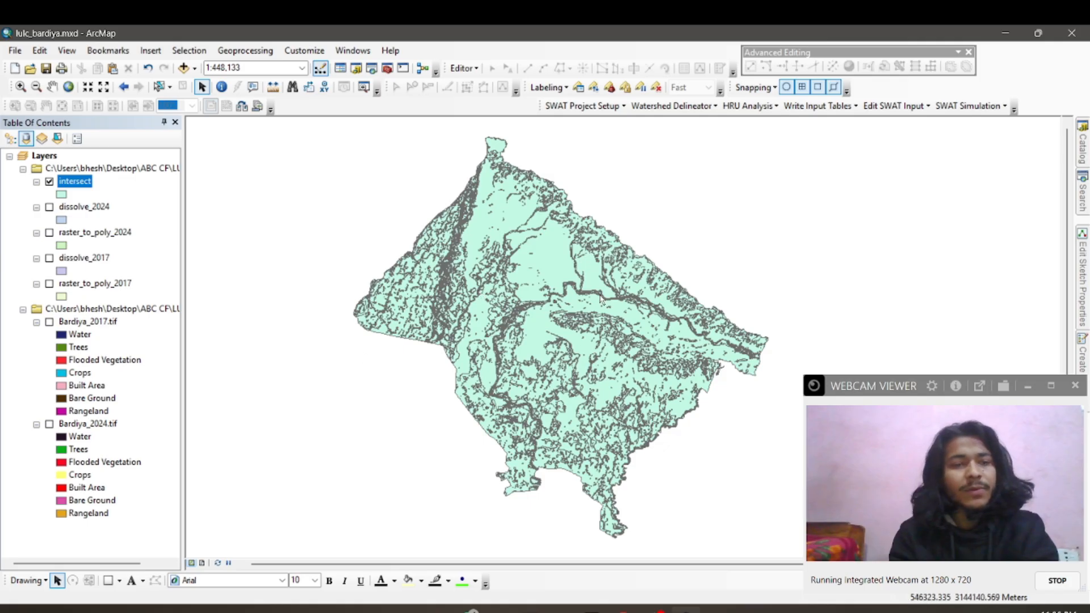
left_click(1085, 256)
left_click(1083, 196)
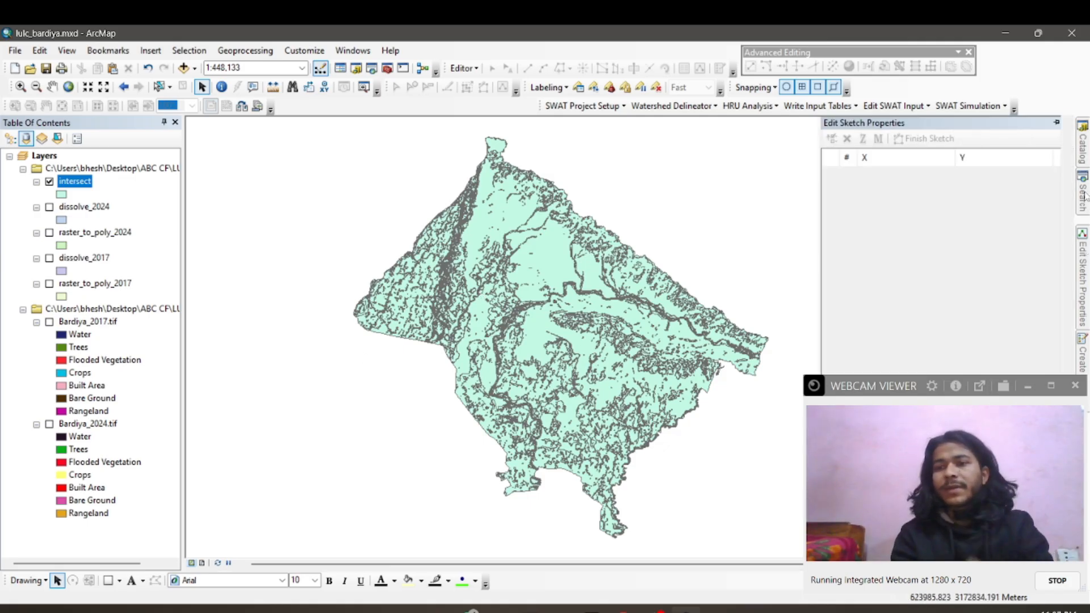
left_click_drag(942, 181, 837, 181)
type("pol")
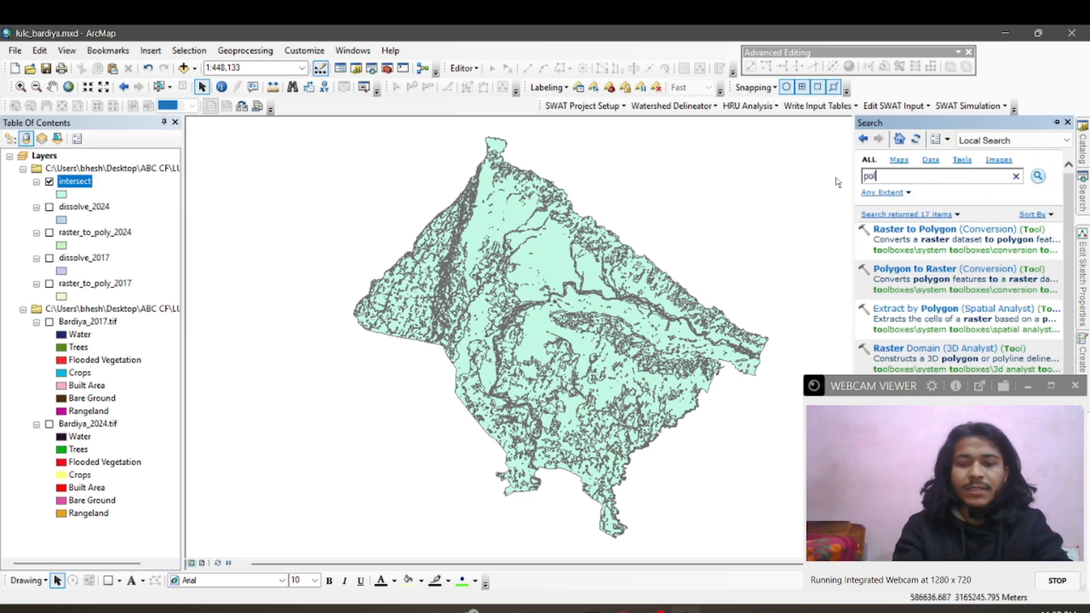
left_click(914, 269)
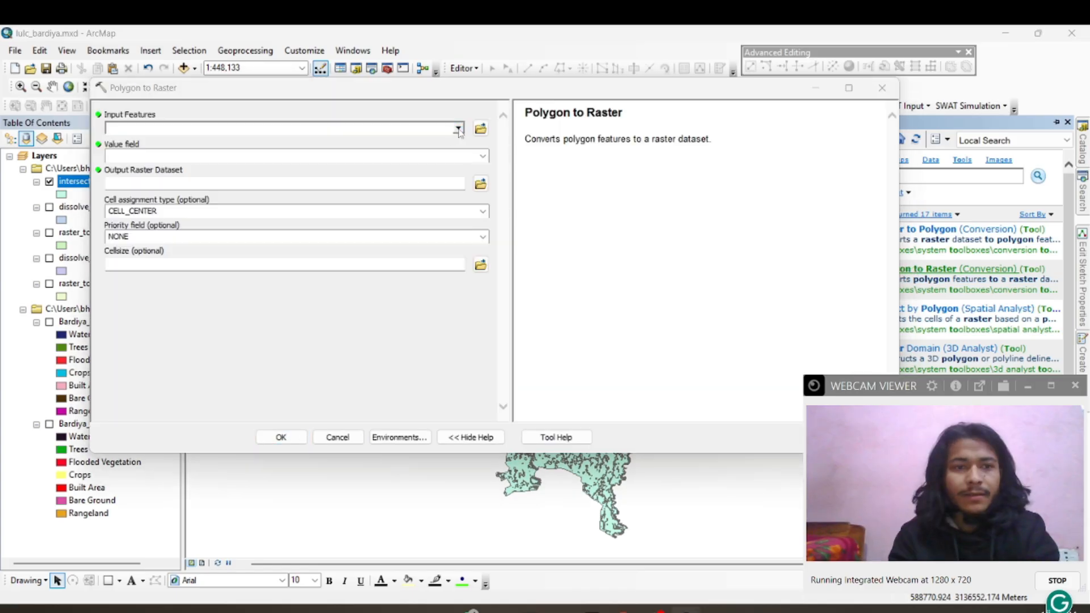
Set intersect as the input features for Polygon to Raster and LULC_Chang as the value field
left_click(459, 129)
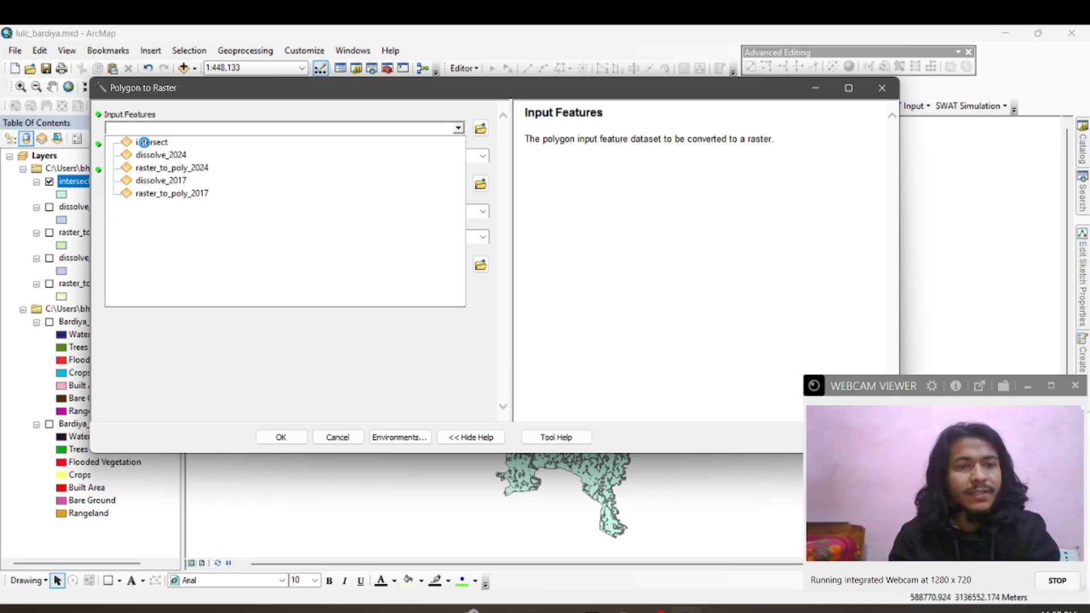
left_click(143, 142)
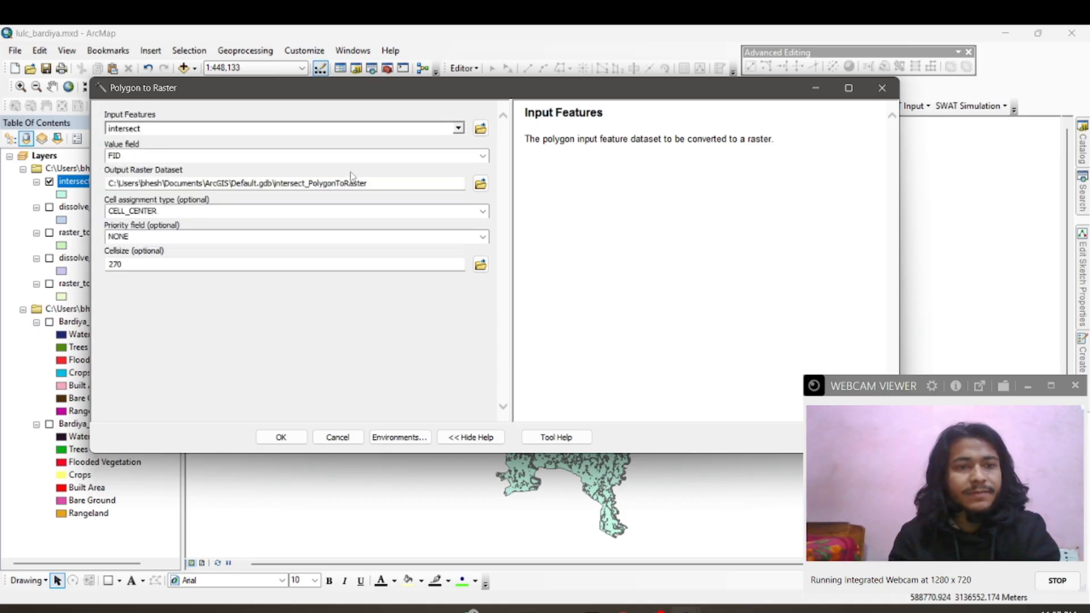
left_click(482, 156)
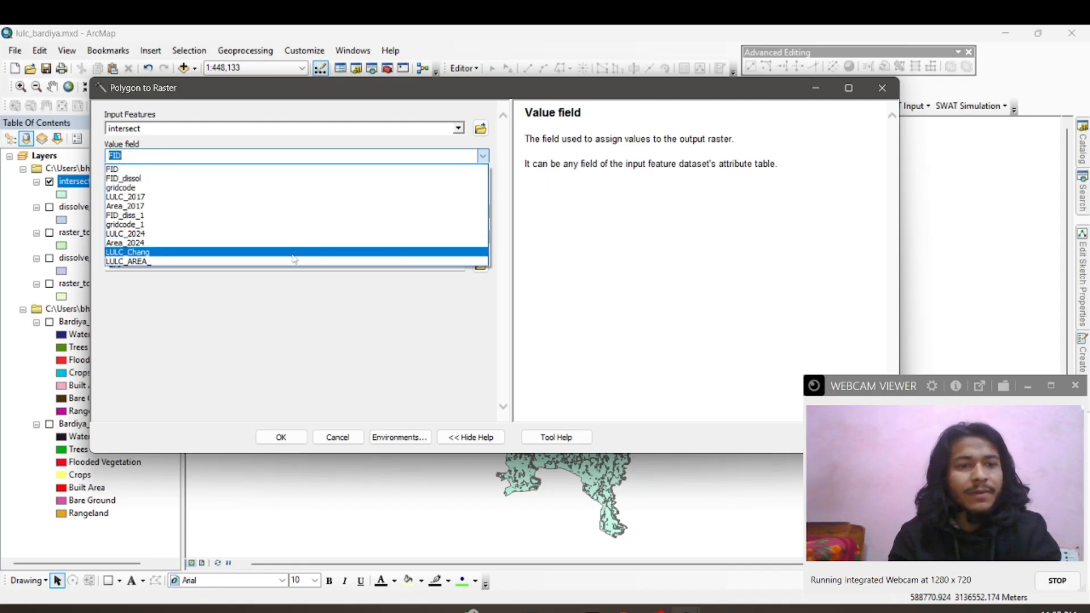
left_click(228, 256)
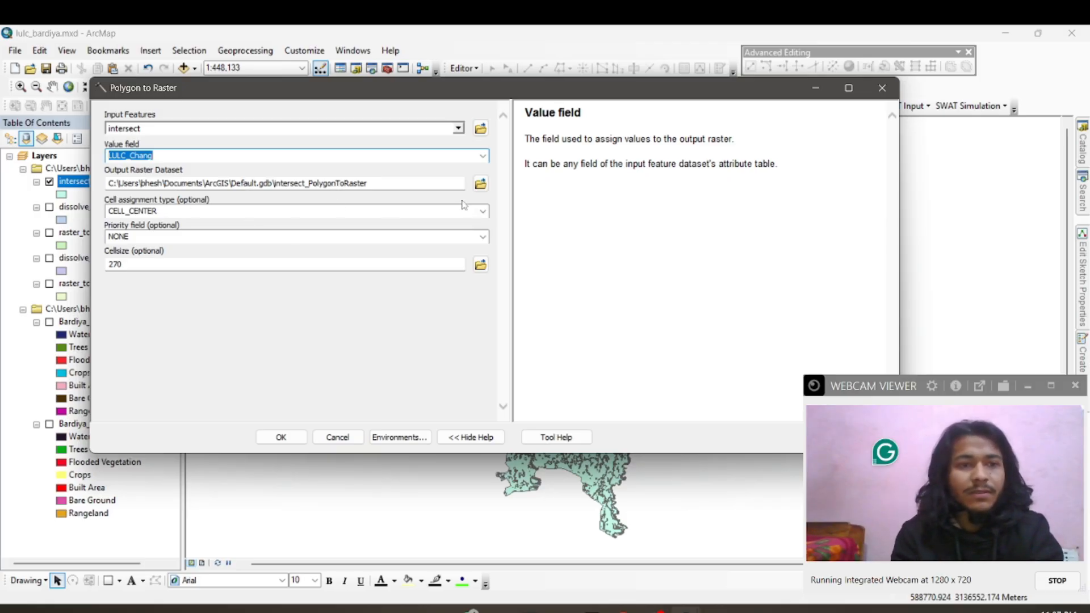
Save the output raster as itersect_to_raster.tif in the LULC MAP folder, set the cell size to 10, and run the conversion
left_click(481, 184)
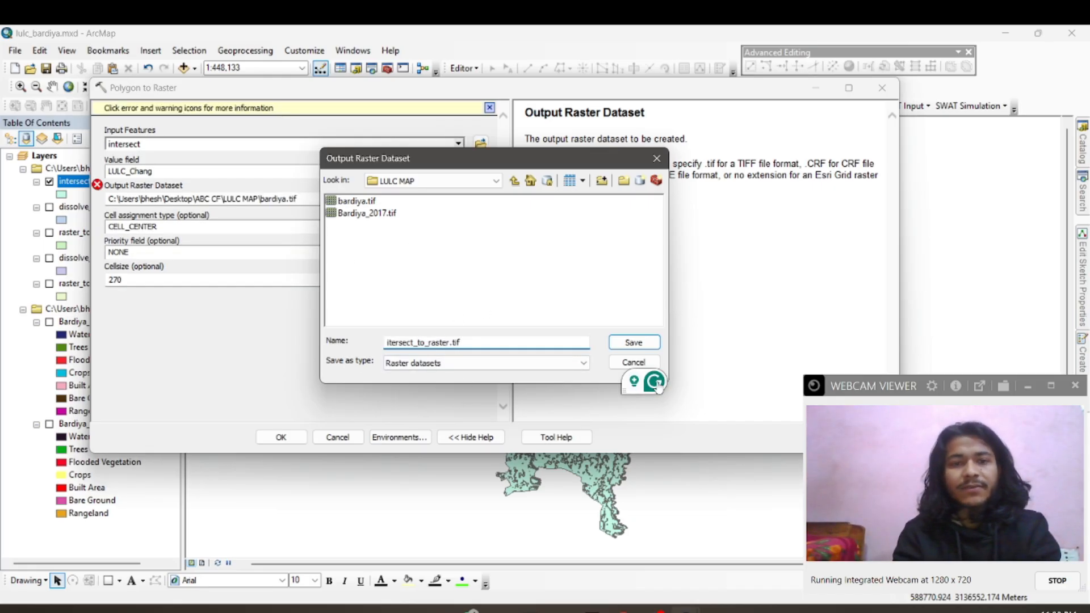
left_click(633, 342)
key("Tab")
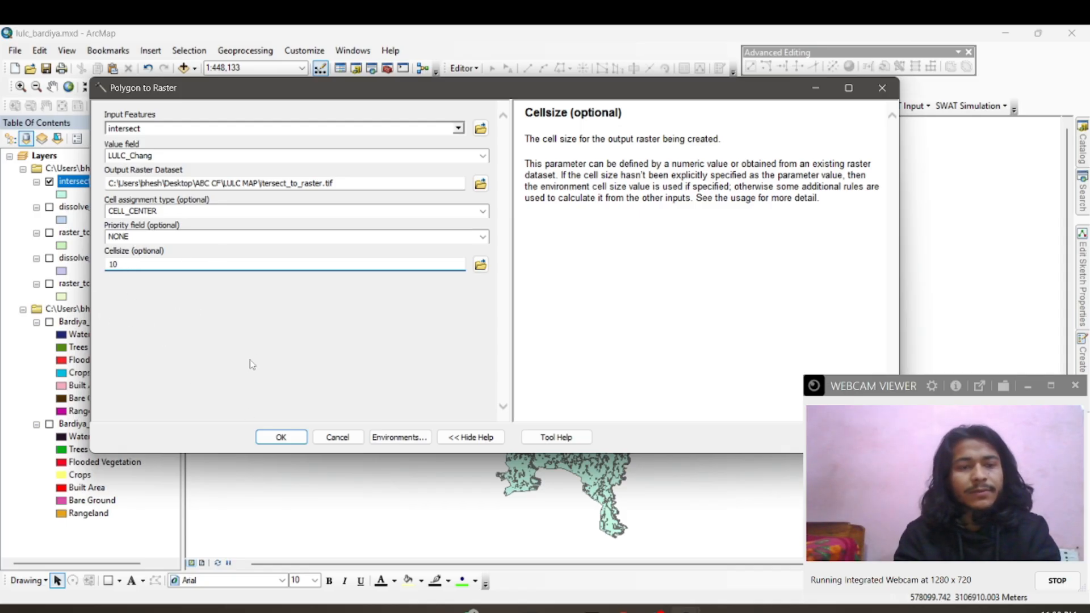
left_click(280, 437)
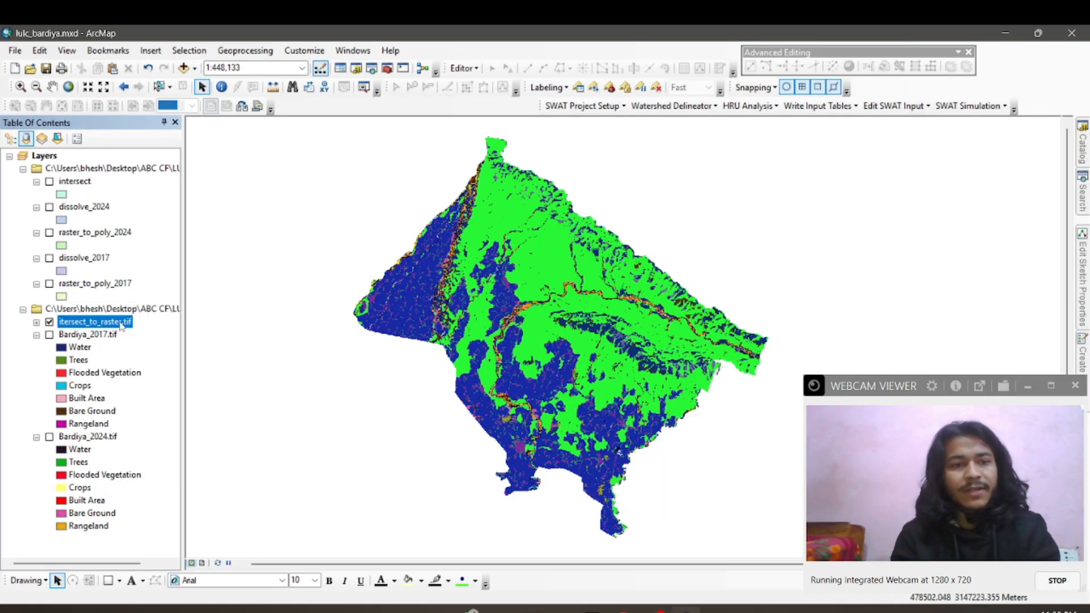
Examine the transition raster around the western river channels against its class legend, and return to the full extent
right_click(120, 324)
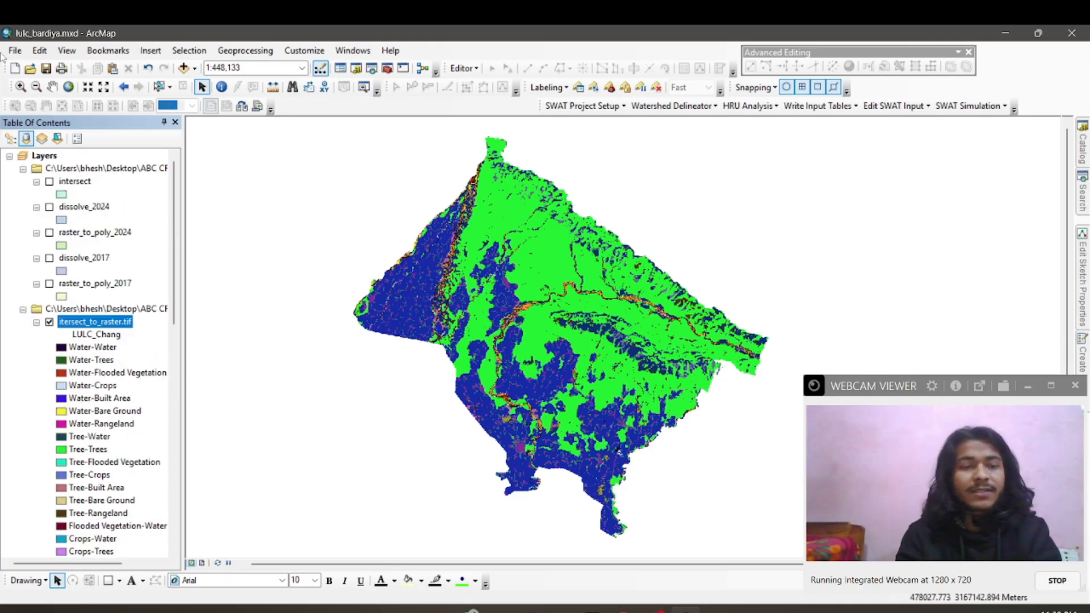
left_click(21, 89)
left_click_drag(352, 197, 568, 370)
left_click(567, 370)
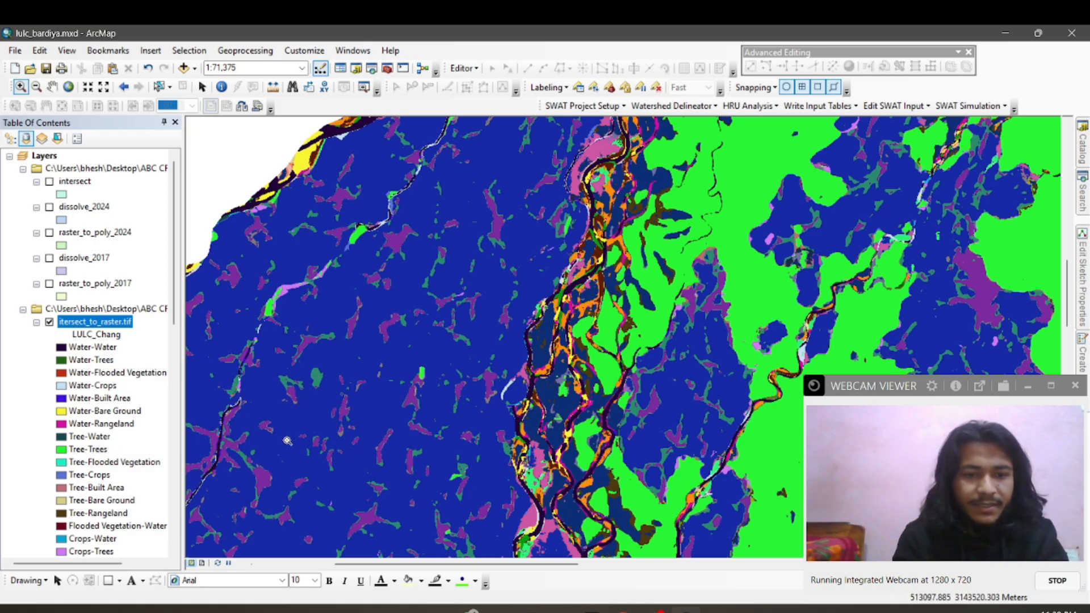
scroll(117, 504, "down", 5)
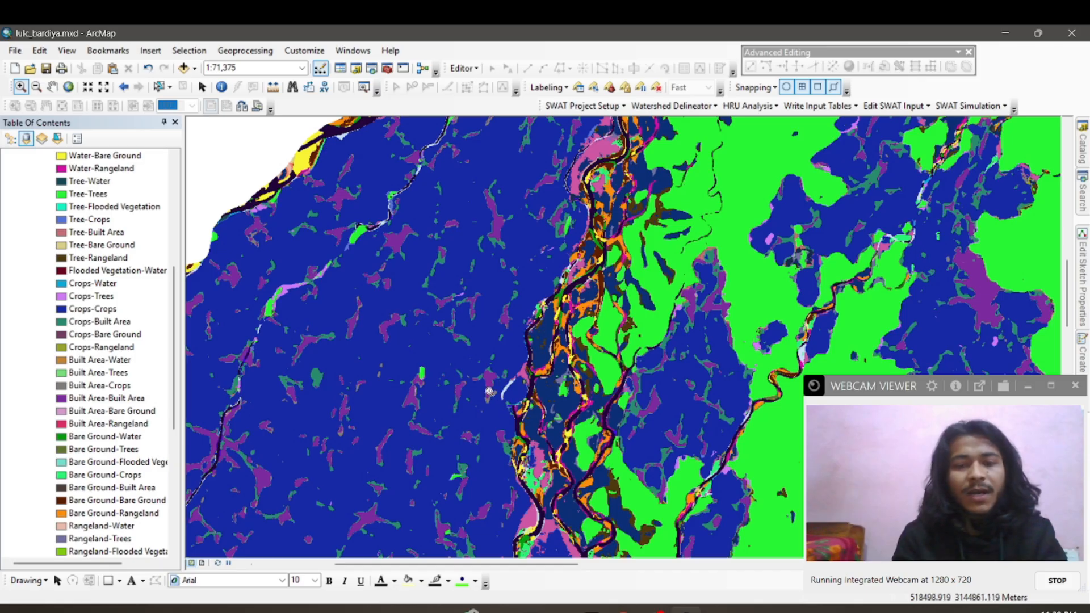
scroll(129, 455, "down", 7)
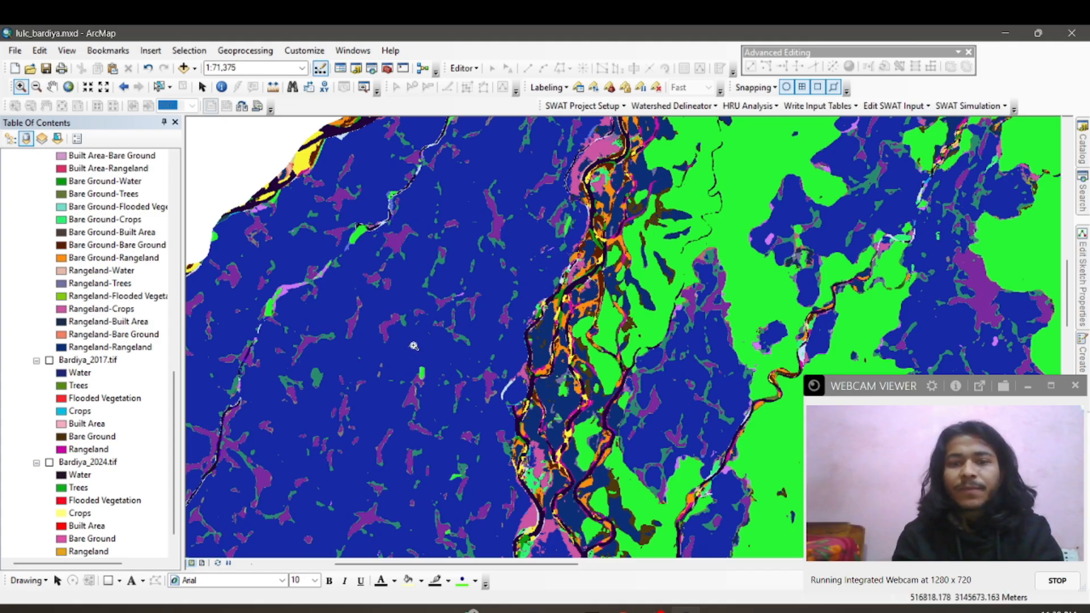
left_click(68, 87)
scroll(112, 274, "up", 10)
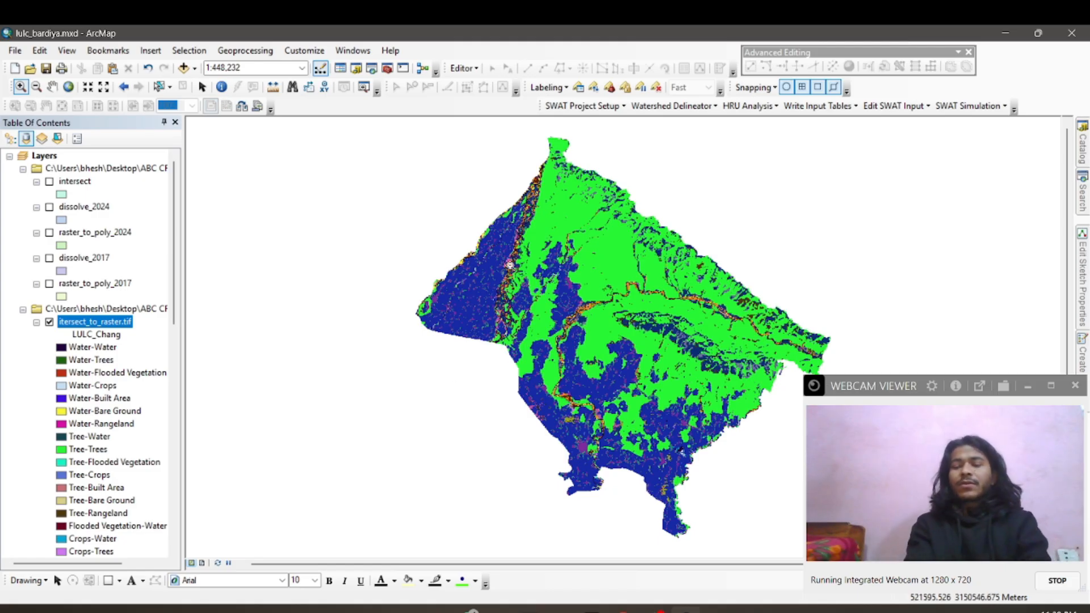
Open the intersect attribute table, select all of its rows and copy the selected records
right_click(75, 182)
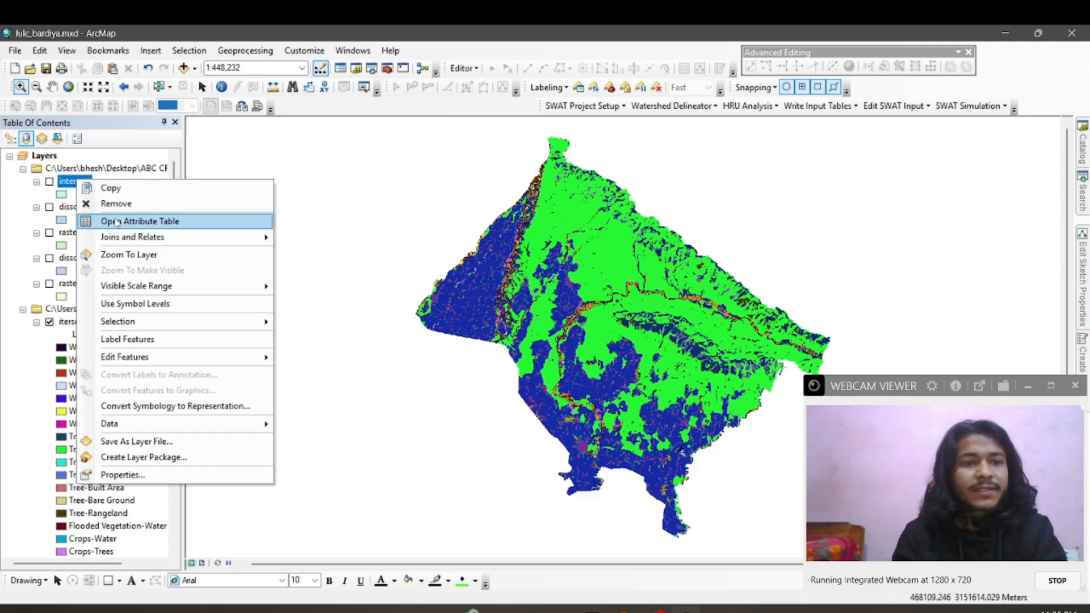
left_click(116, 220)
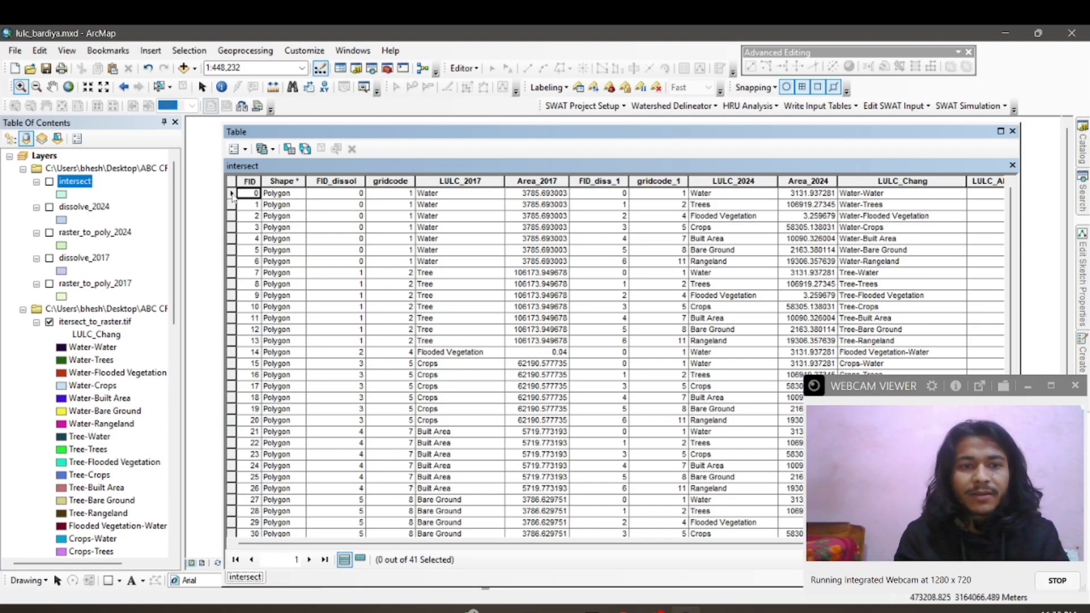
left_click(232, 195)
left_click_drag(231, 194, 231, 539)
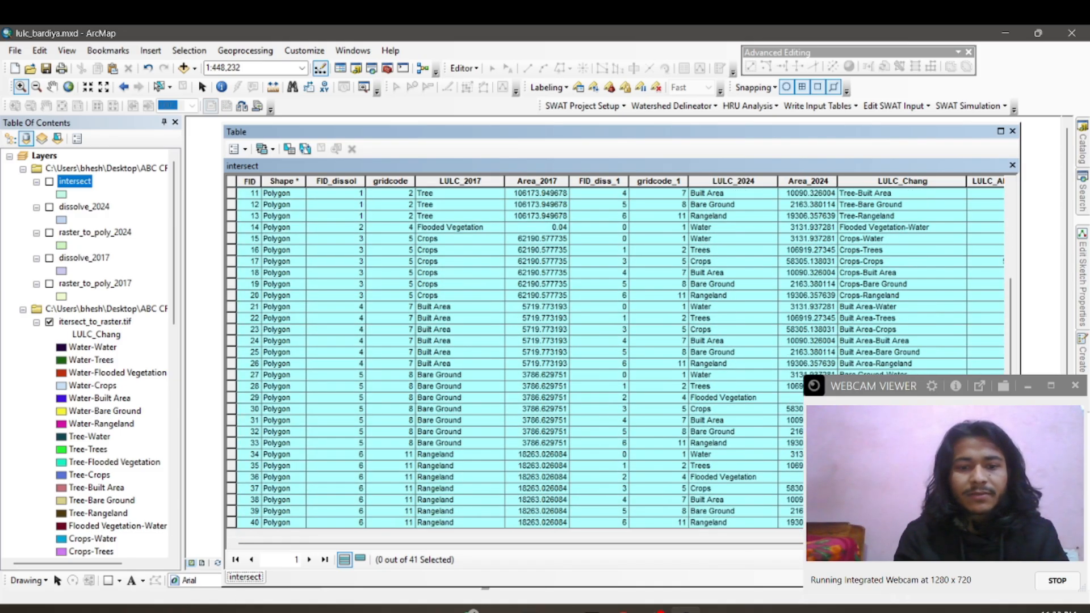
right_click(232, 194)
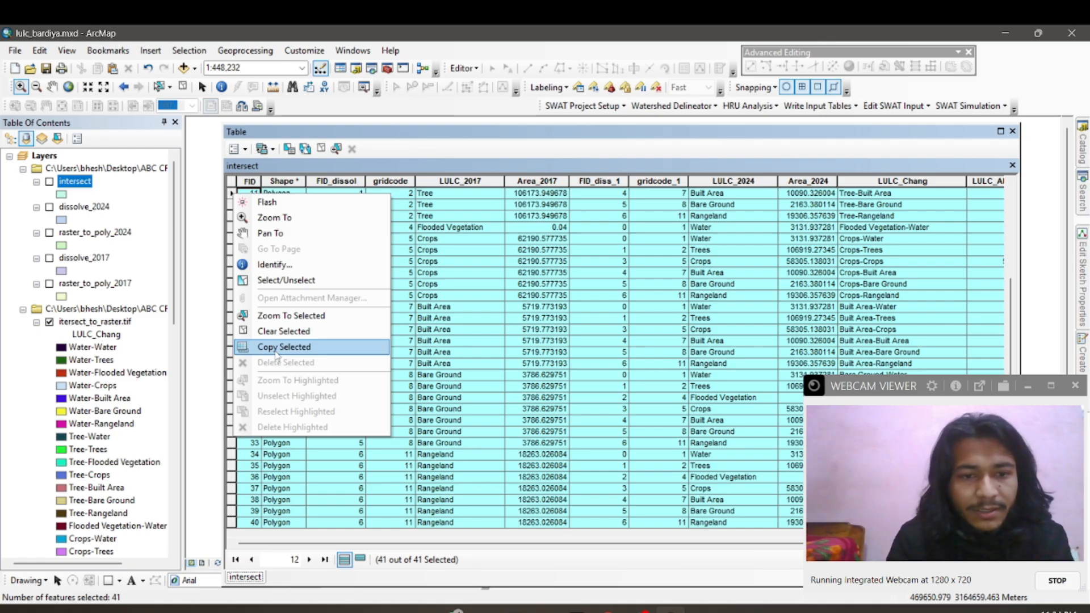
left_click(277, 347)
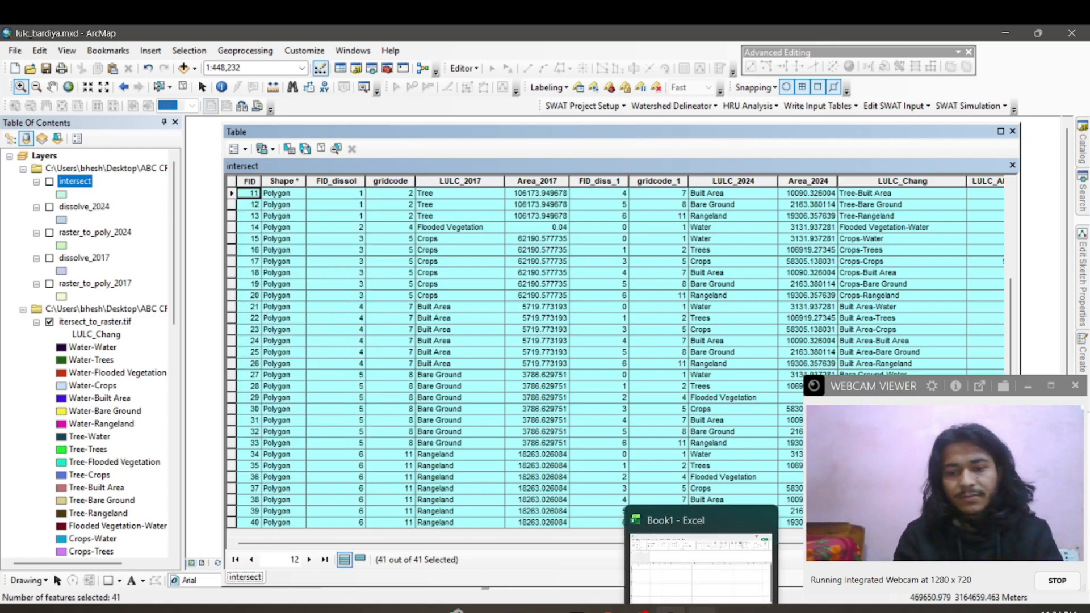
Switch to the blank Excel workbook and paste the copied records starting at cell A1
left_click(702, 609)
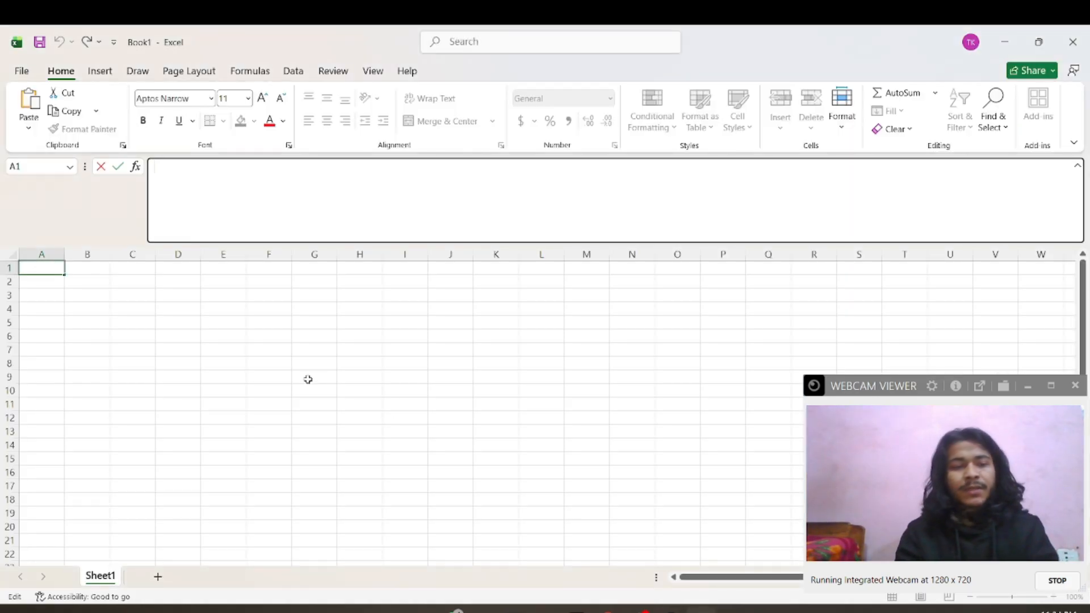
key("Escape")
key("ctrl+v")
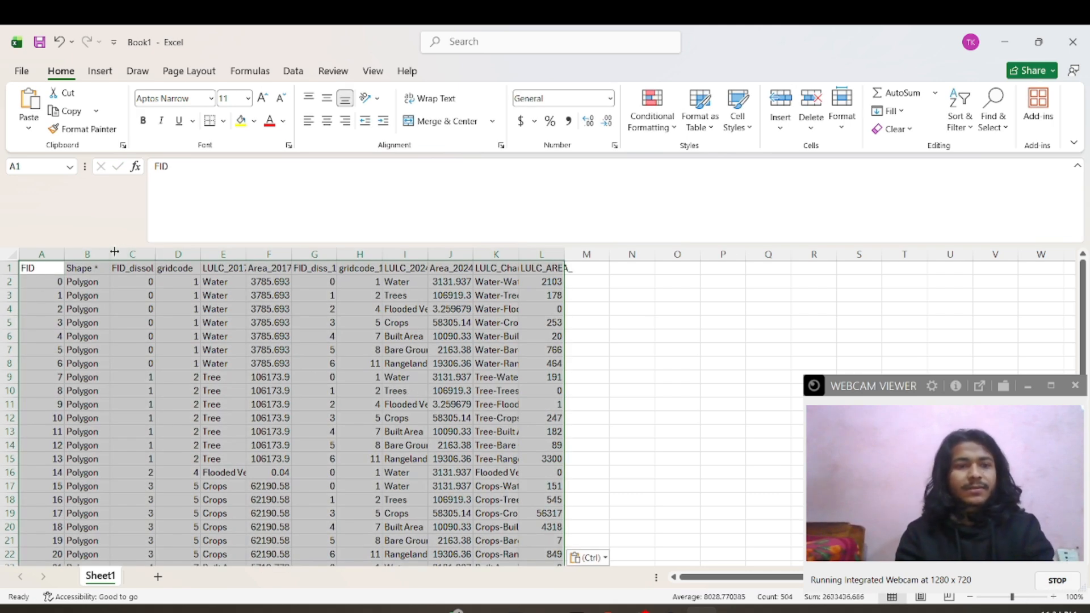
left_click(95, 311)
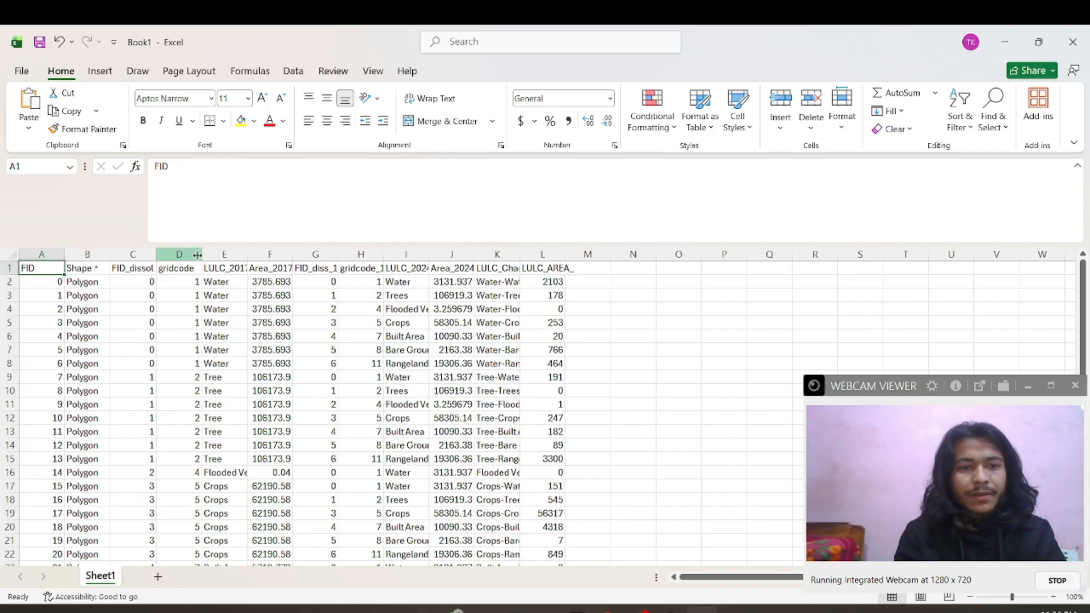
Fit the LULC_2017, LULC_2024 and Area_2024 columns to the width of their contents
double_click(246, 254)
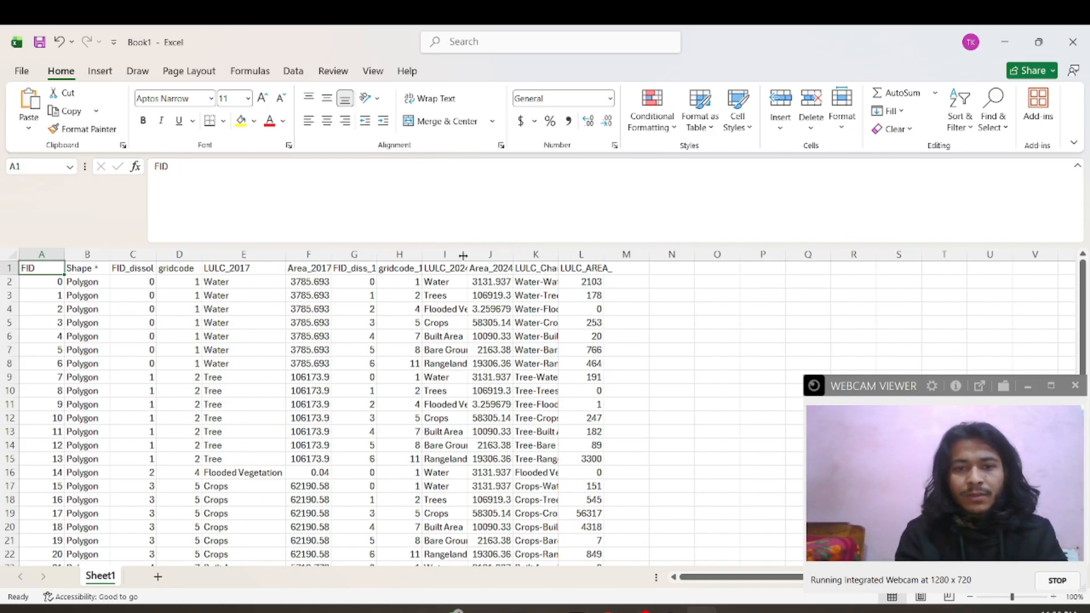
double_click(423, 254)
left_click(478, 254)
double_click(551, 254)
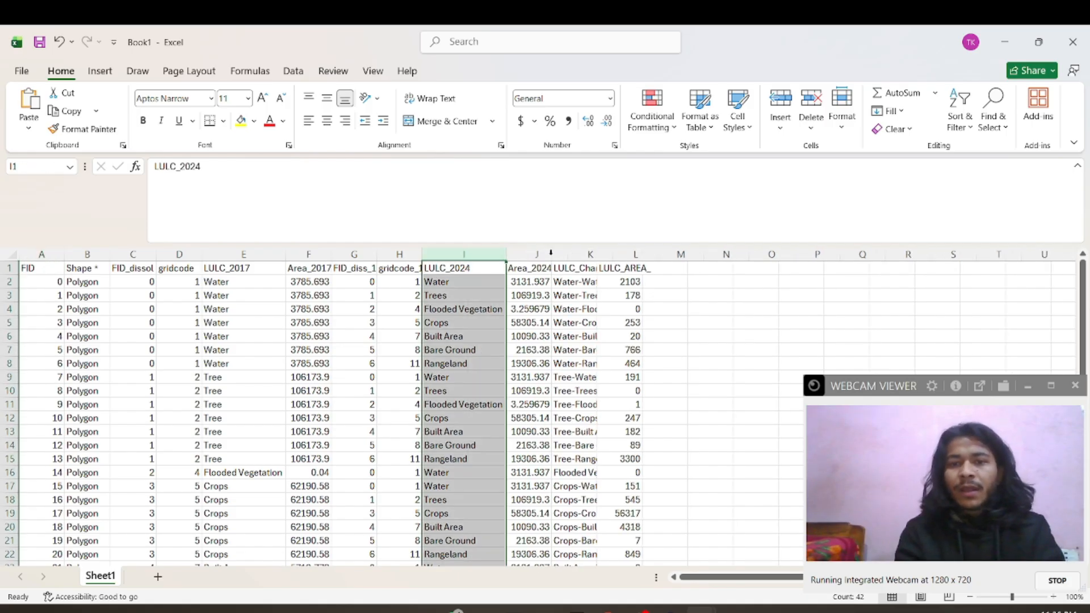
Copy the LULC_2017 column to column Q and the LULC_2024 column to column R
scroll(362, 305, "right", 4)
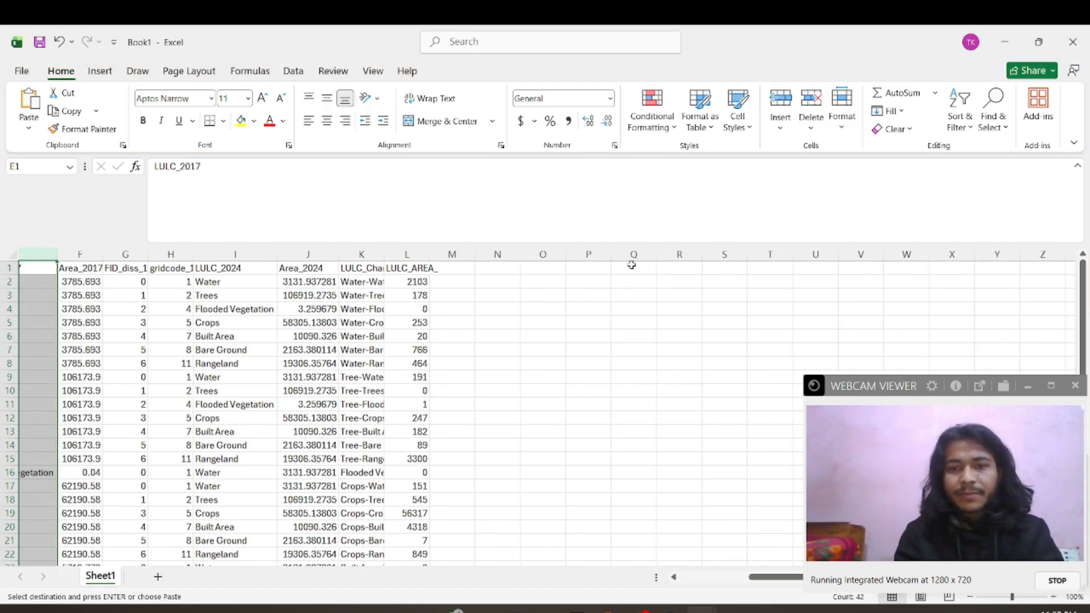
left_click(631, 265)
key("ctrl+v")
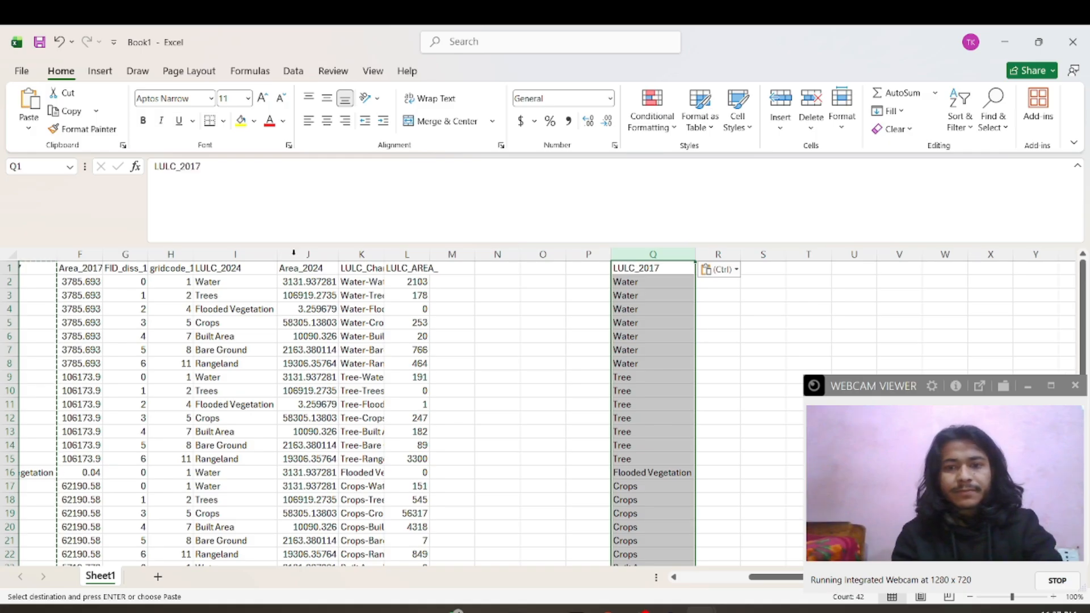
left_click(235, 254)
key("ctrl+c")
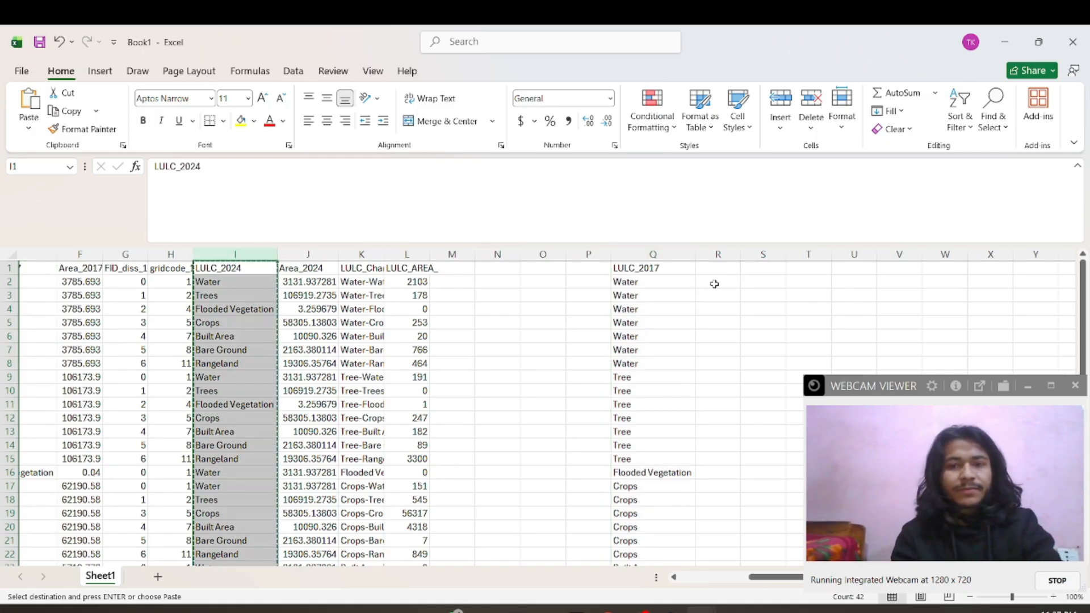
left_click(715, 267)
key("ctrl+v")
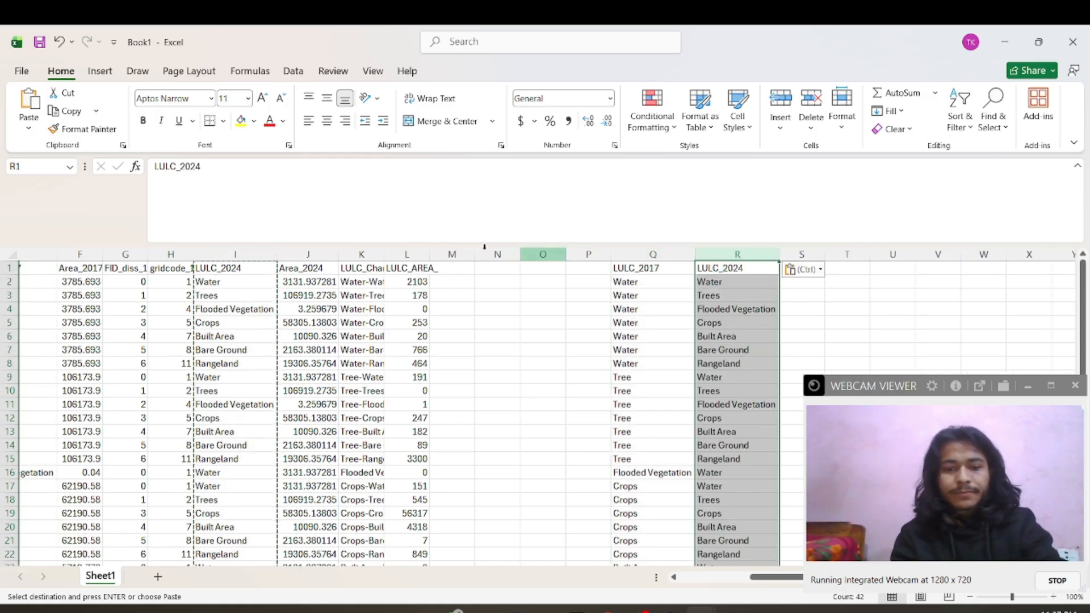
Copy the LULC_AREA_ column to column S and fit the new column's width to its contents
left_click(559, 254)
left_click(406, 255)
key("ctrl+c")
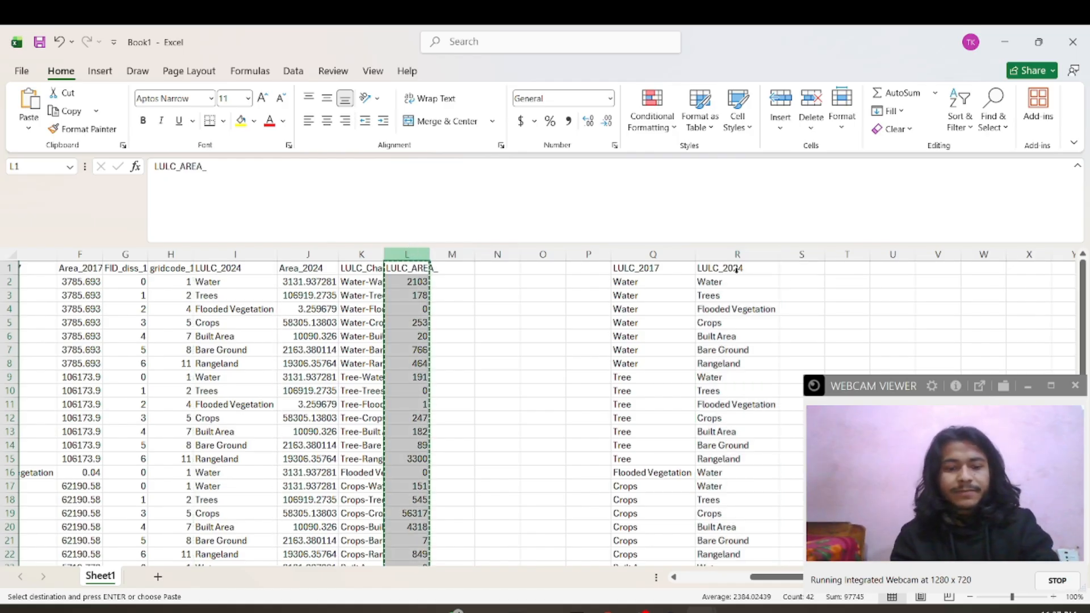
left_click(793, 269)
key("ctrl+v")
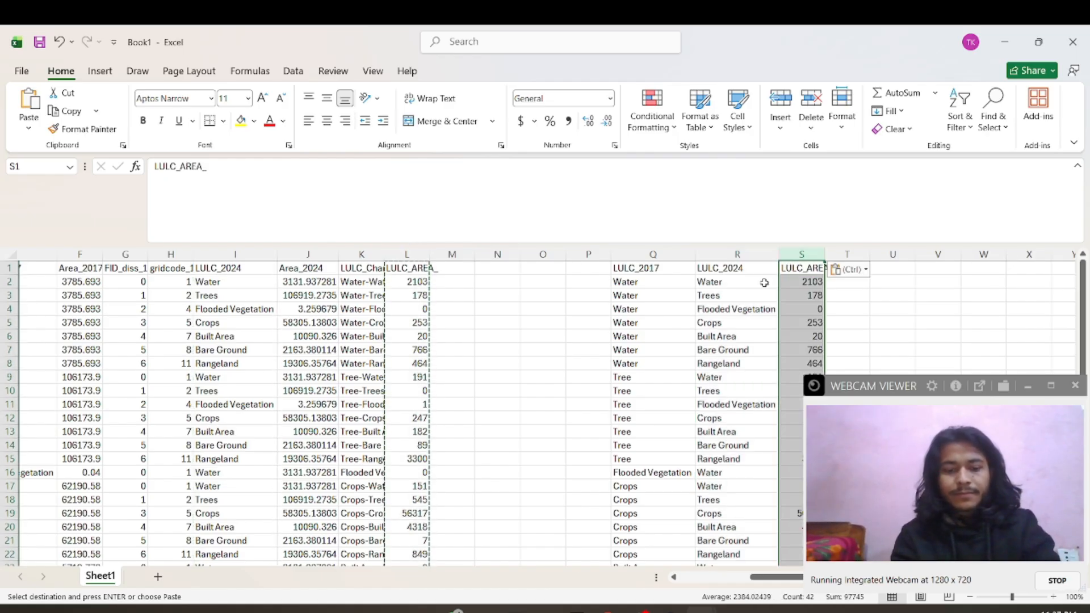
scroll(679, 321, "right", 5)
left_click(612, 300)
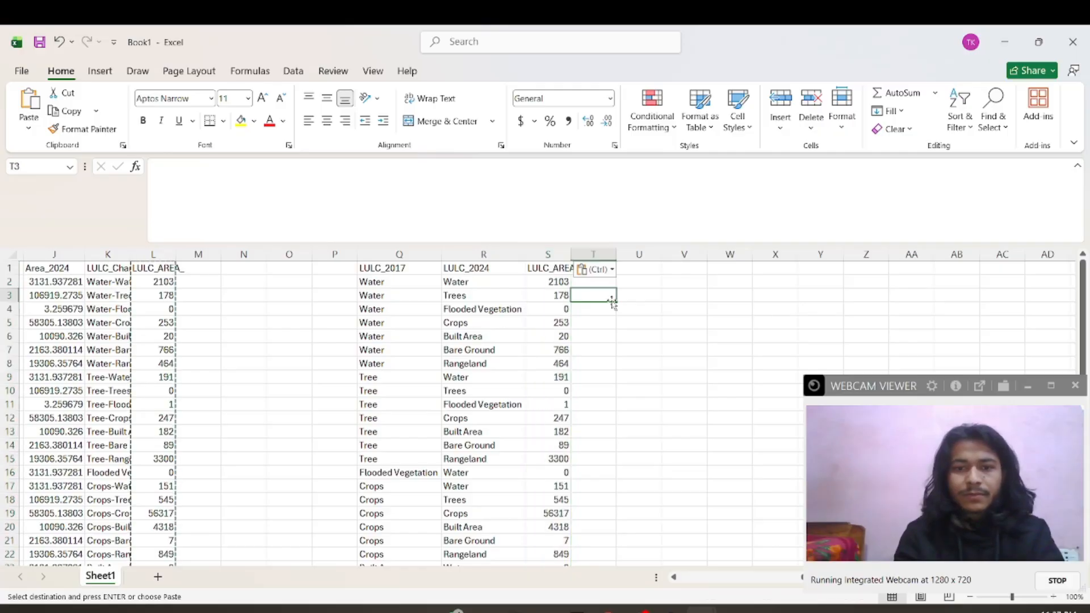
double_click(564, 253)
left_click(607, 324)
Create a PivotTable from the range Q1:S42 and place it in the existing worksheet at cell V2
left_click_drag(400, 268, 558, 543)
scroll(340, 397, "up", 8)
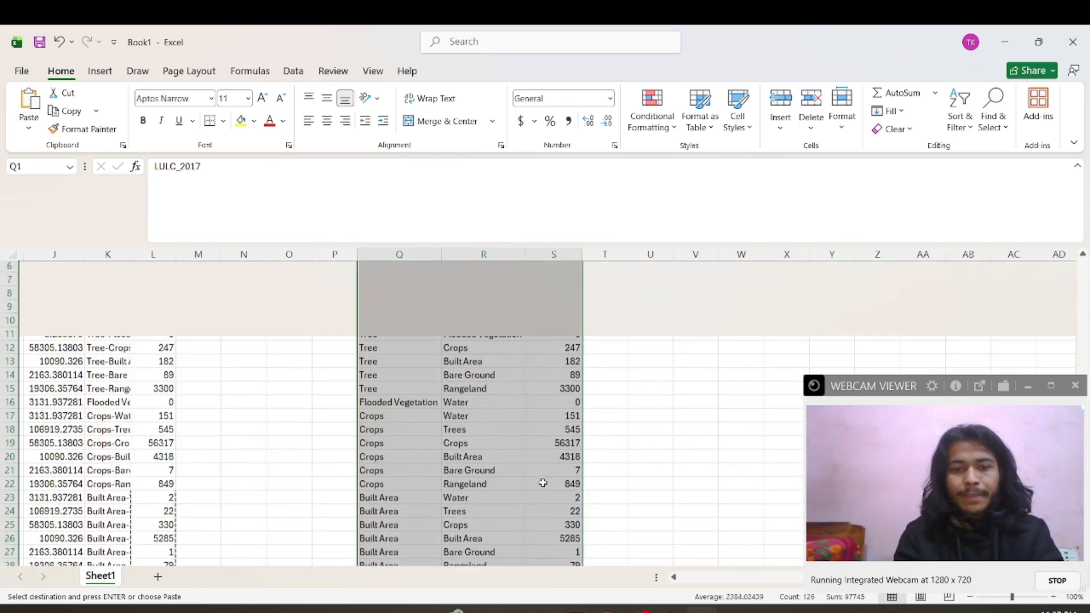
left_click(100, 71)
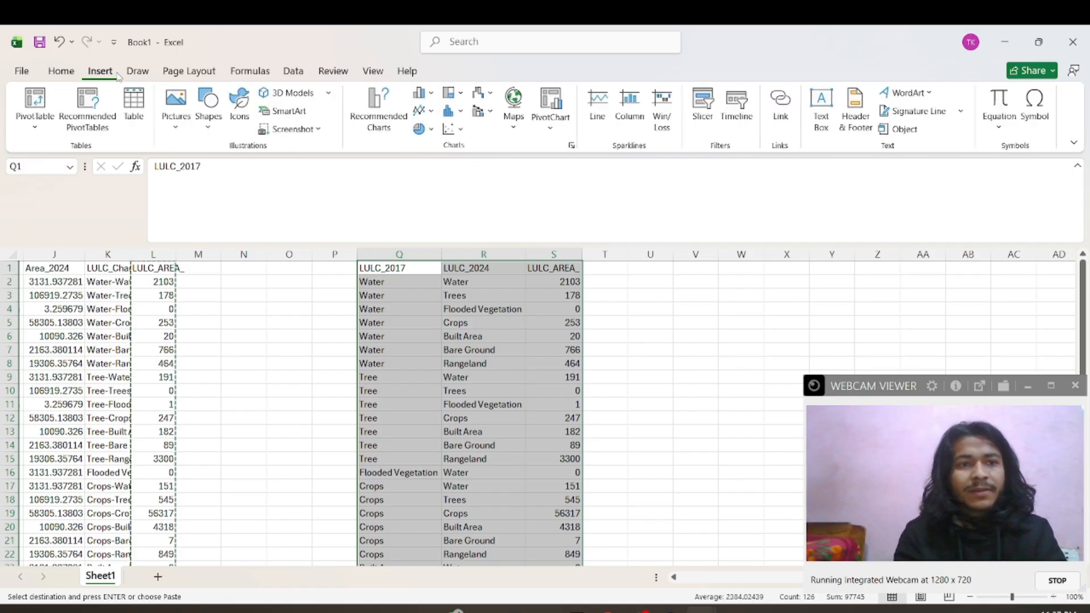
left_click(35, 102)
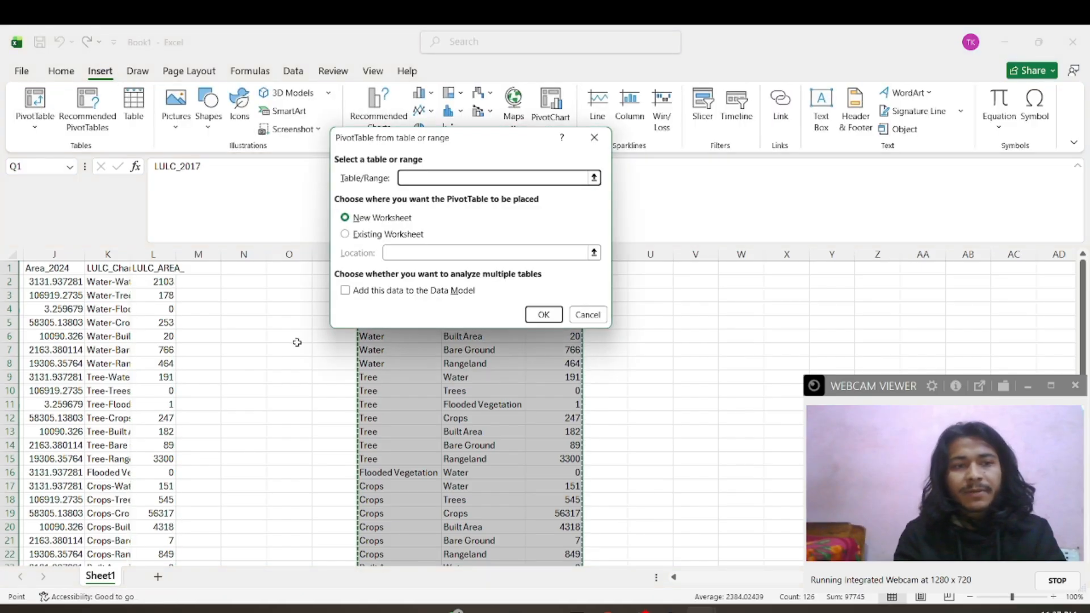
left_click(360, 234)
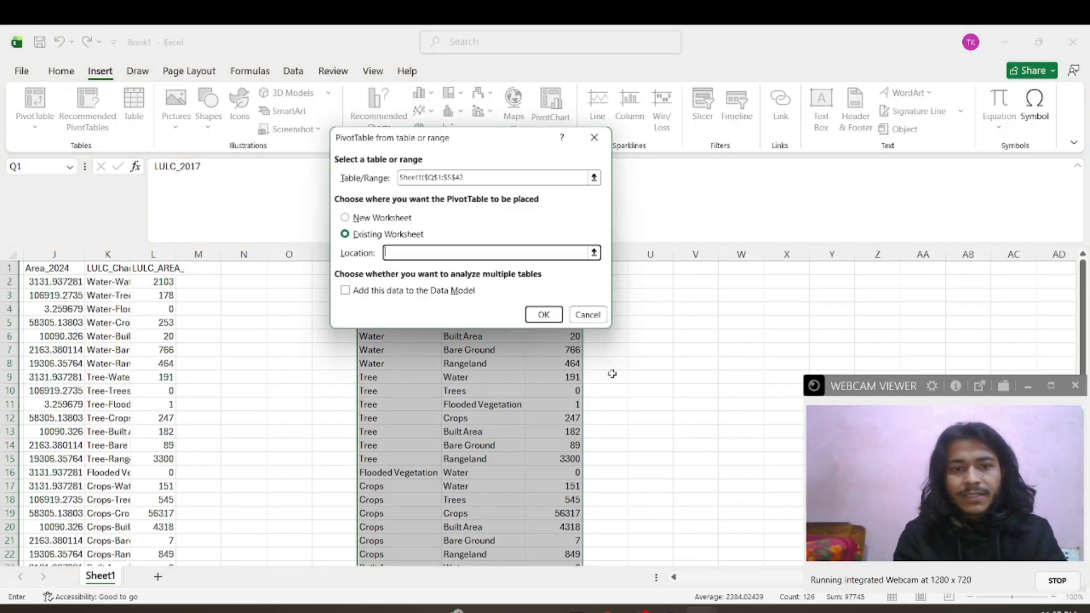
left_click(696, 278)
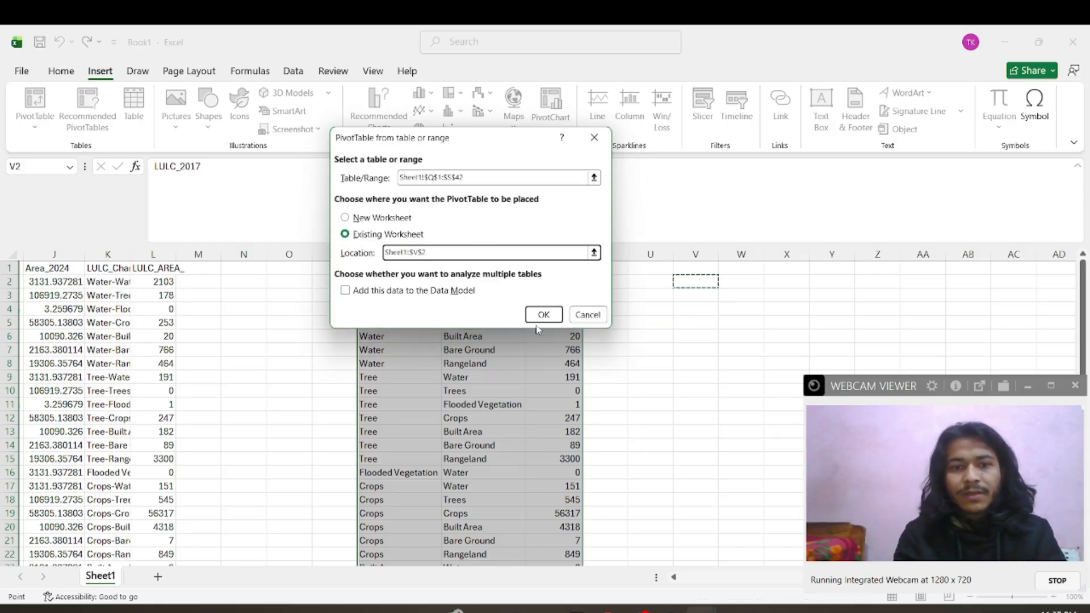
left_click(544, 315)
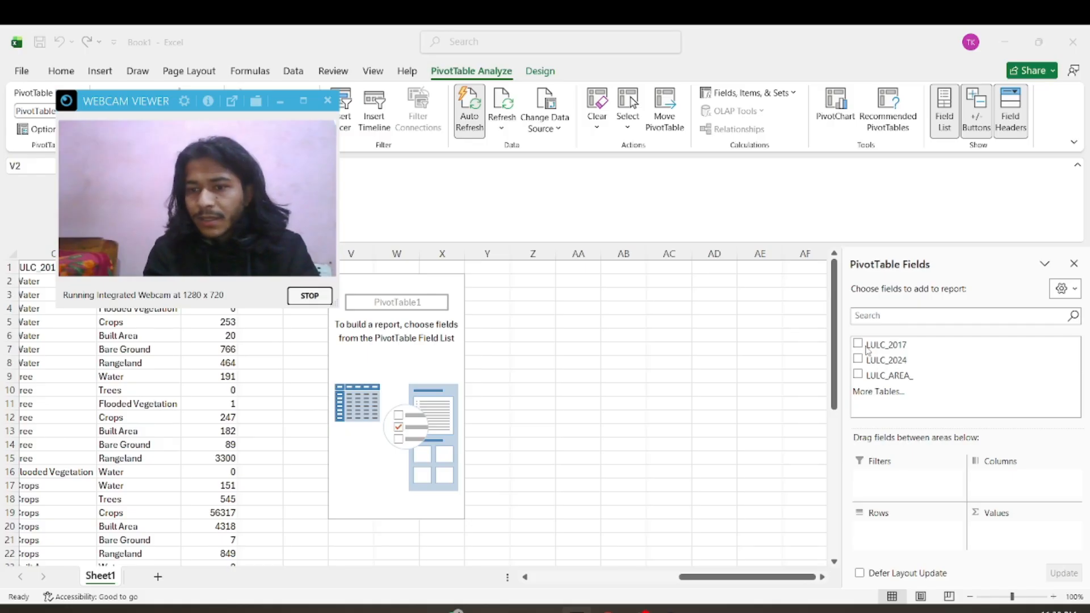
Lay out the PivotTable with LULC_2024 as rows, LULC_2017 as columns and the sum of LULC_AREA_ as values
left_click(860, 347)
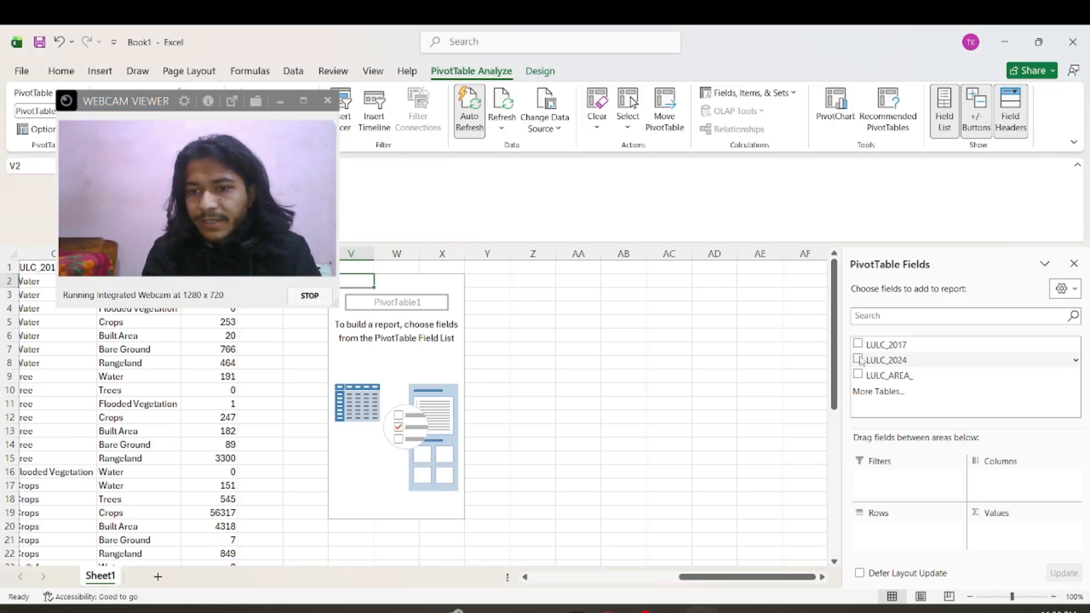
left_click(857, 359)
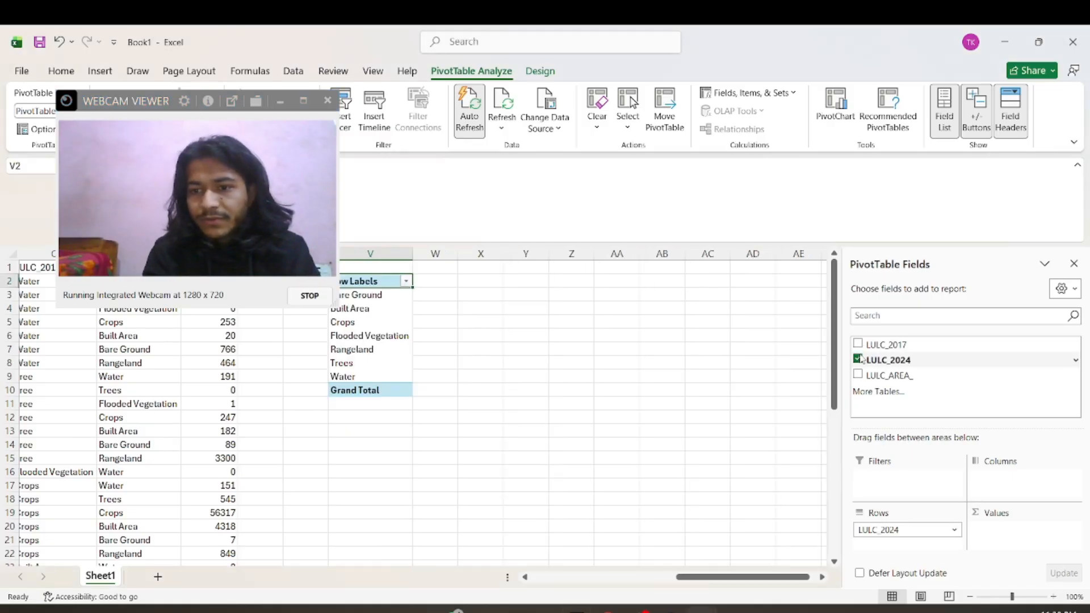
left_click(858, 344)
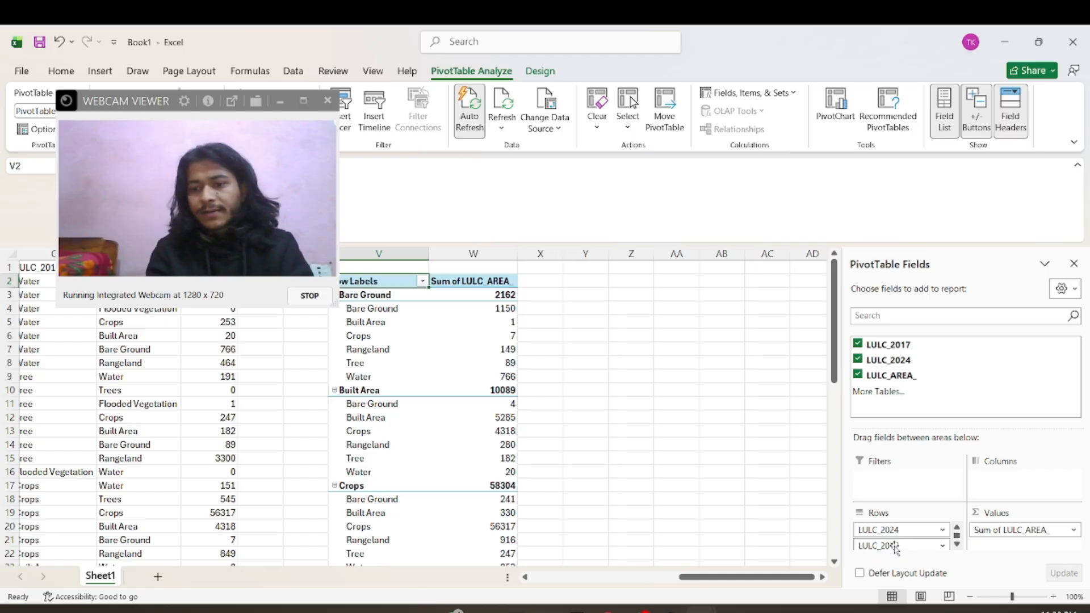
left_click_drag(895, 546, 996, 474)
scroll(596, 477, "right", 1)
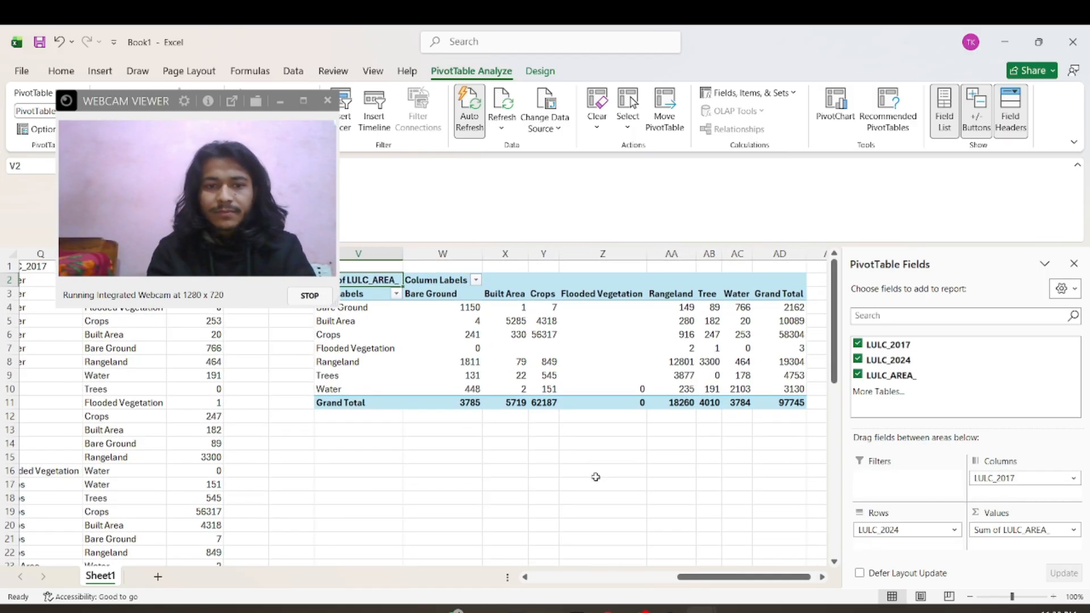
left_click_drag(196, 108, 140, 42)
Paste the copied LULC_AREA_ column into column U, beside the LULC_Chang column
scroll(381, 320, "right", 2)
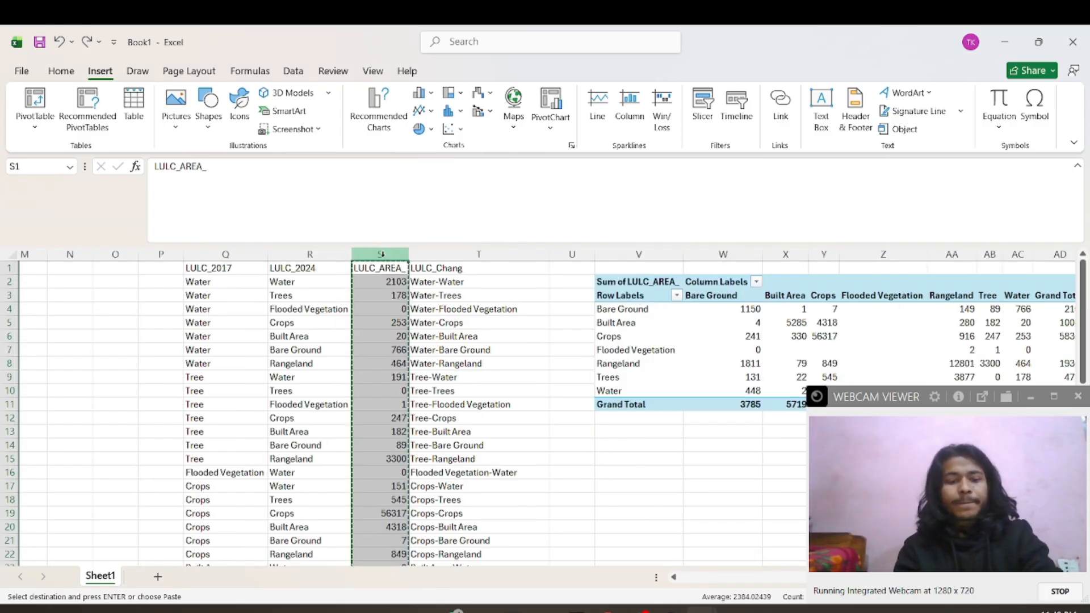
left_click(558, 277)
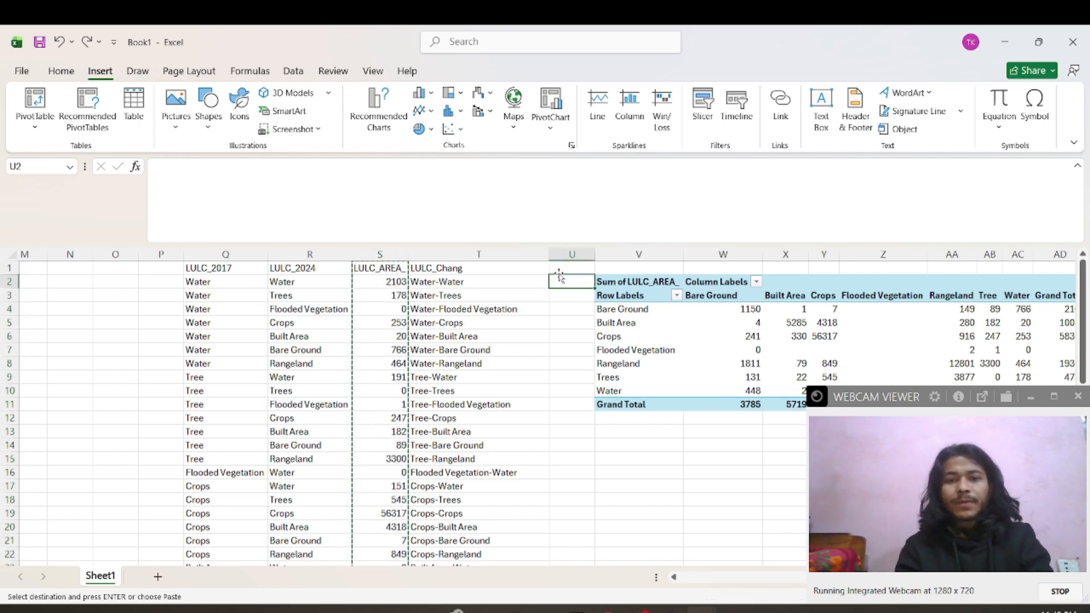
left_click(562, 254)
key("ctrl+v")
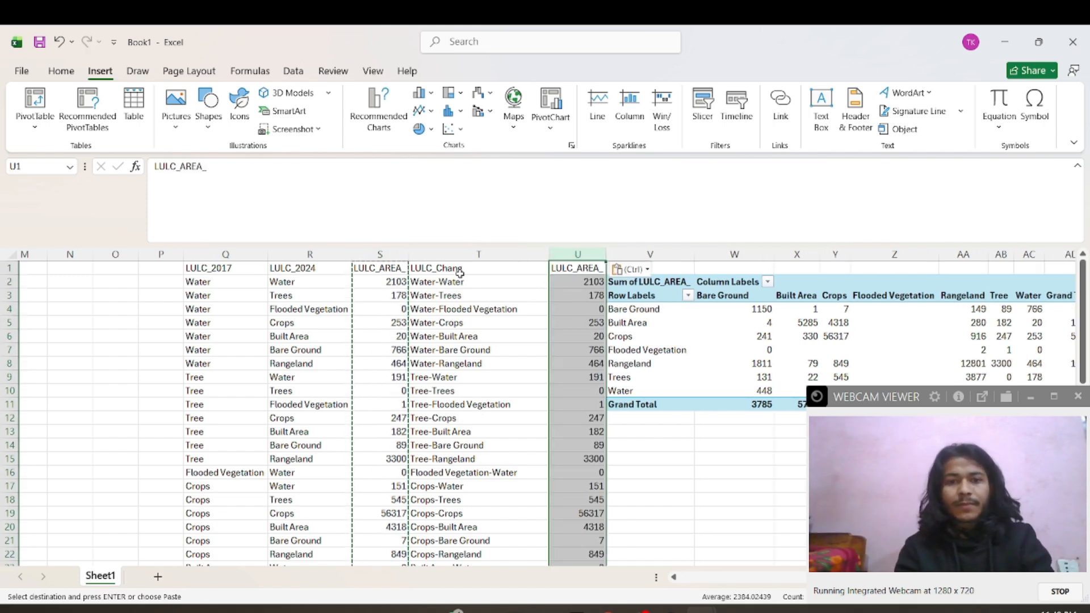
Insert the recommended Clustered Bar chart from the LULC_Chang and LULC_AREA_ data in columns T and U
left_click(460, 278)
left_click(460, 269)
key("shift+Right")
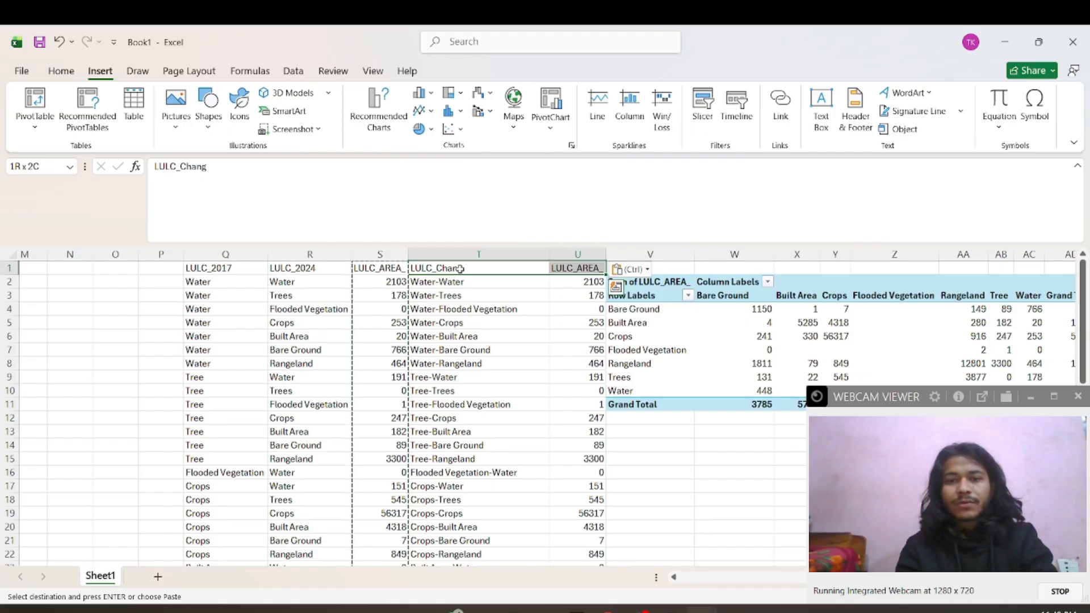
key("ctrl+shift+Down")
scroll(511, 367, "up", 7)
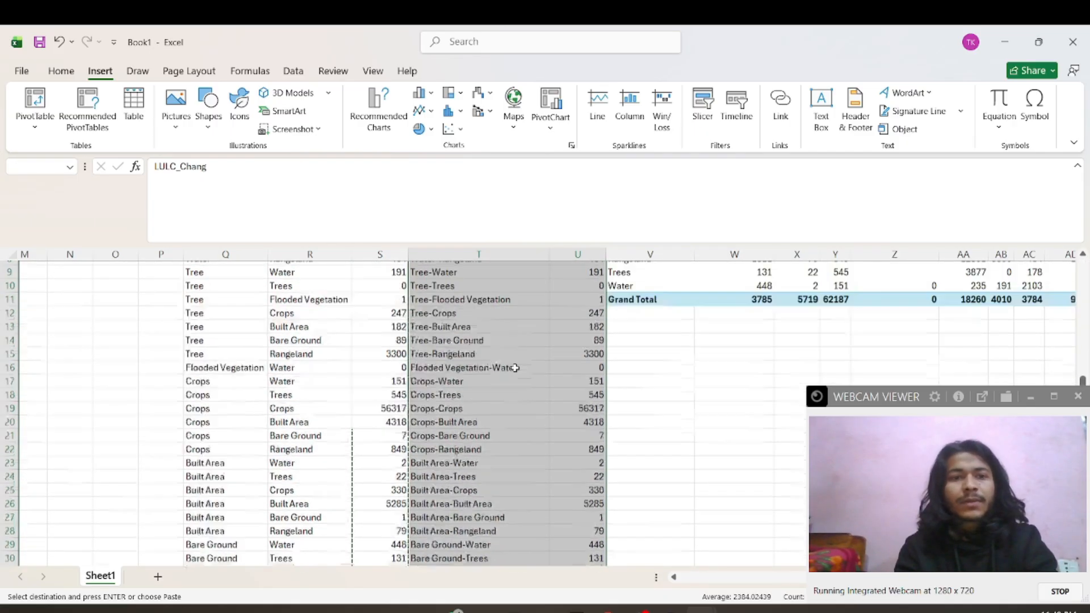
left_click(362, 121)
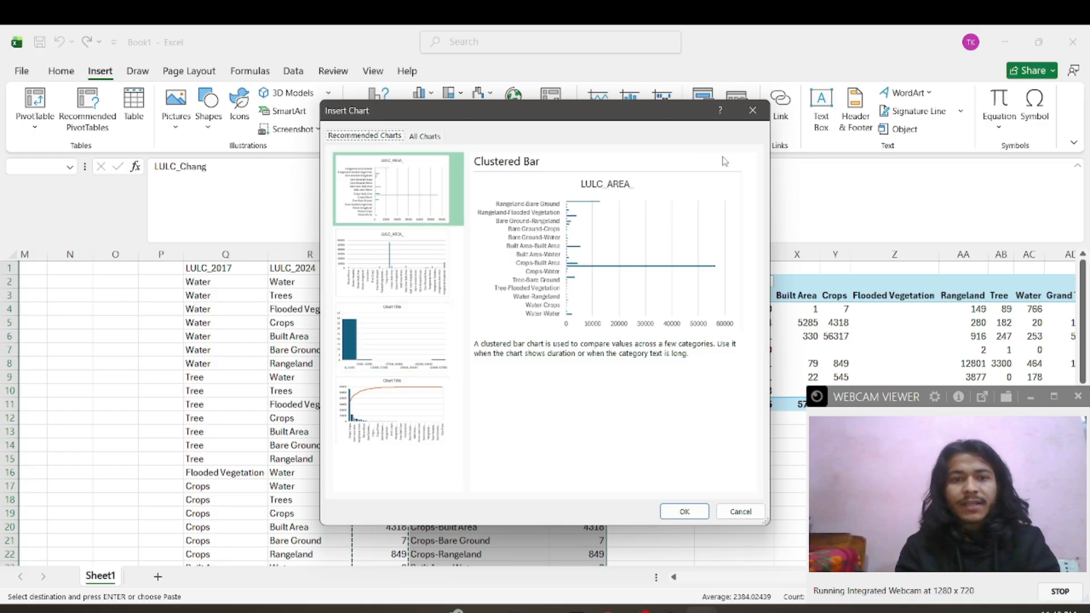
left_click(757, 118)
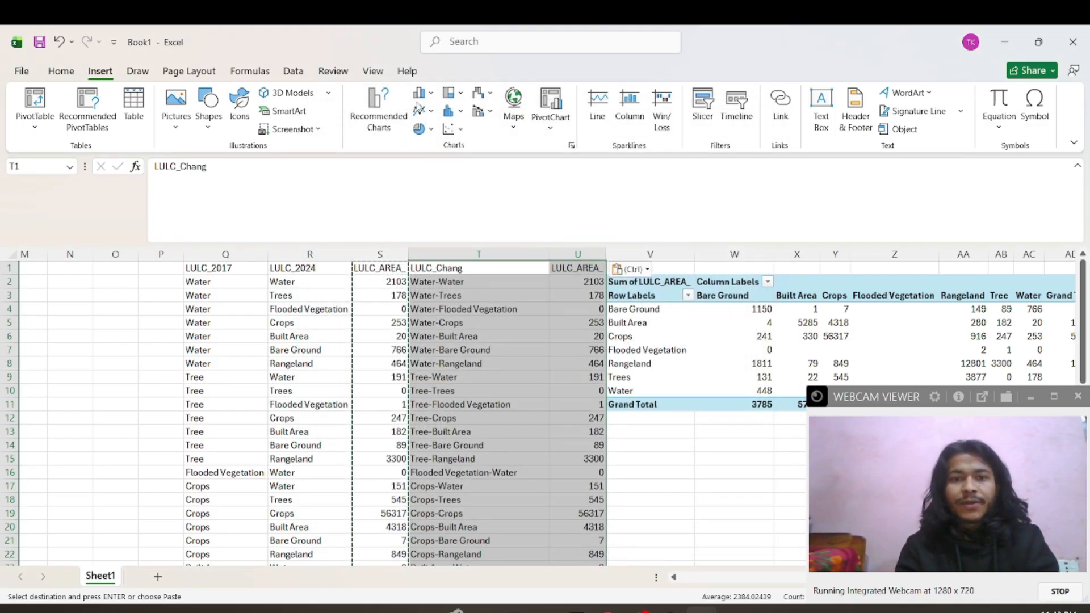
left_click(420, 94)
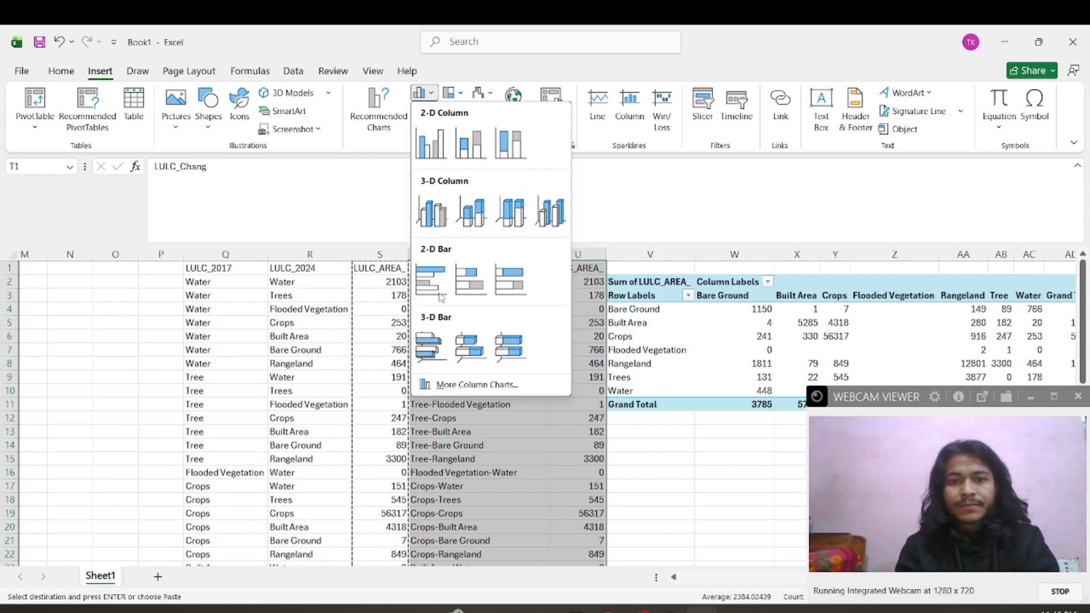
left_click(378, 104)
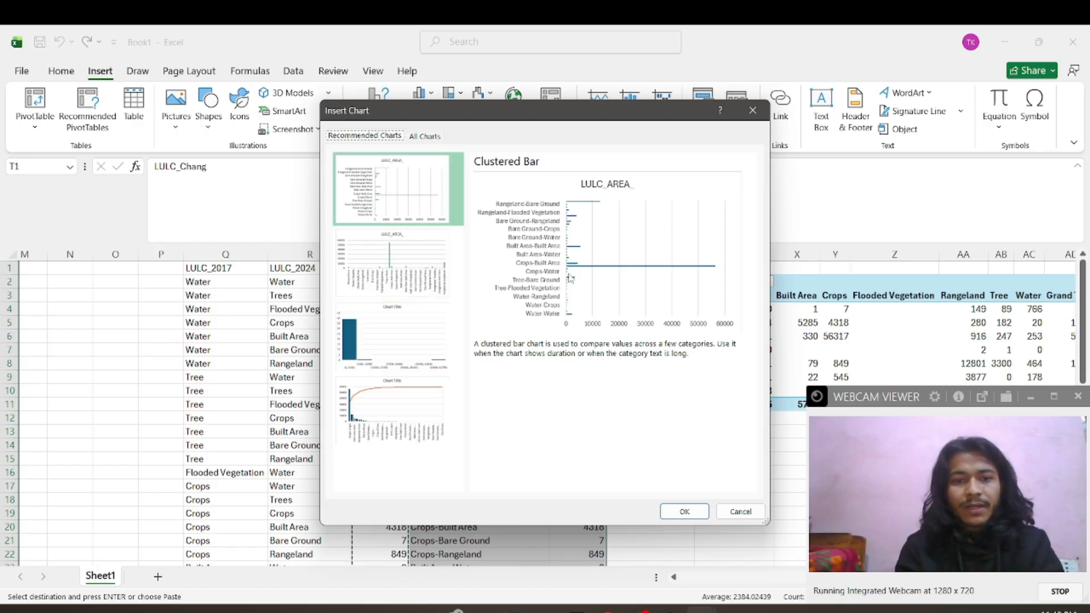
left_click(677, 514)
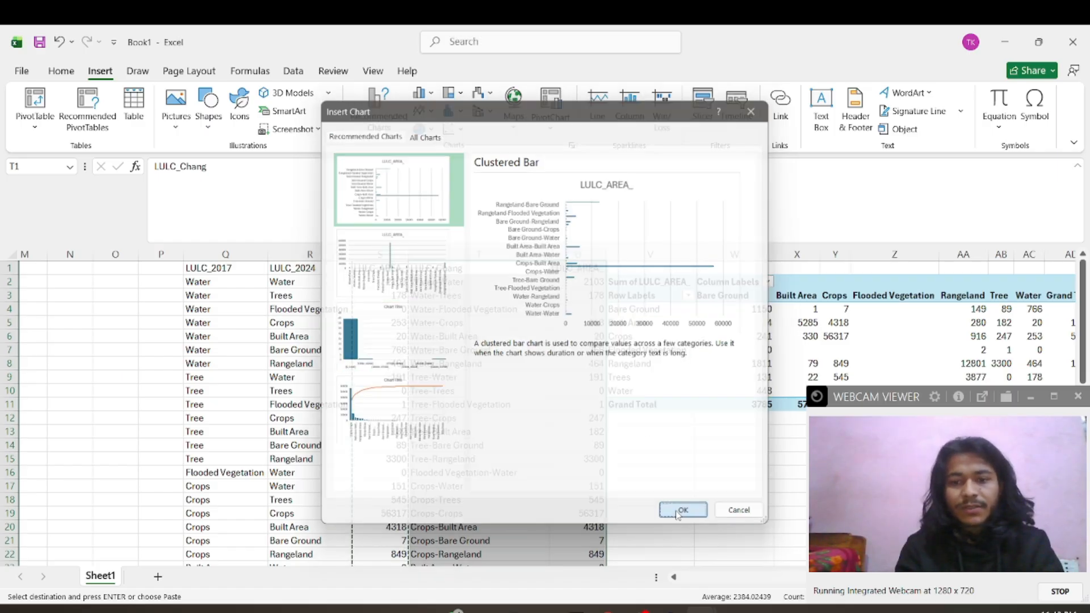
Move the clustered bar chart to the empty cells below the PivotTable and deselect it
scroll(423, 419, "down", 3)
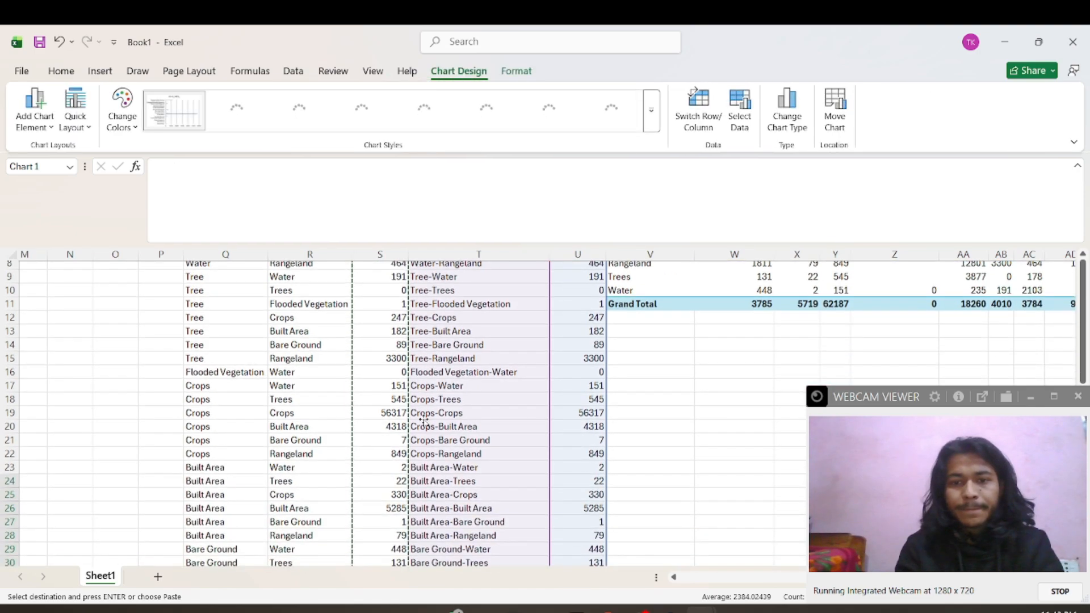
scroll(424, 419, "down", 4)
left_click_drag(433, 339, 612, 418)
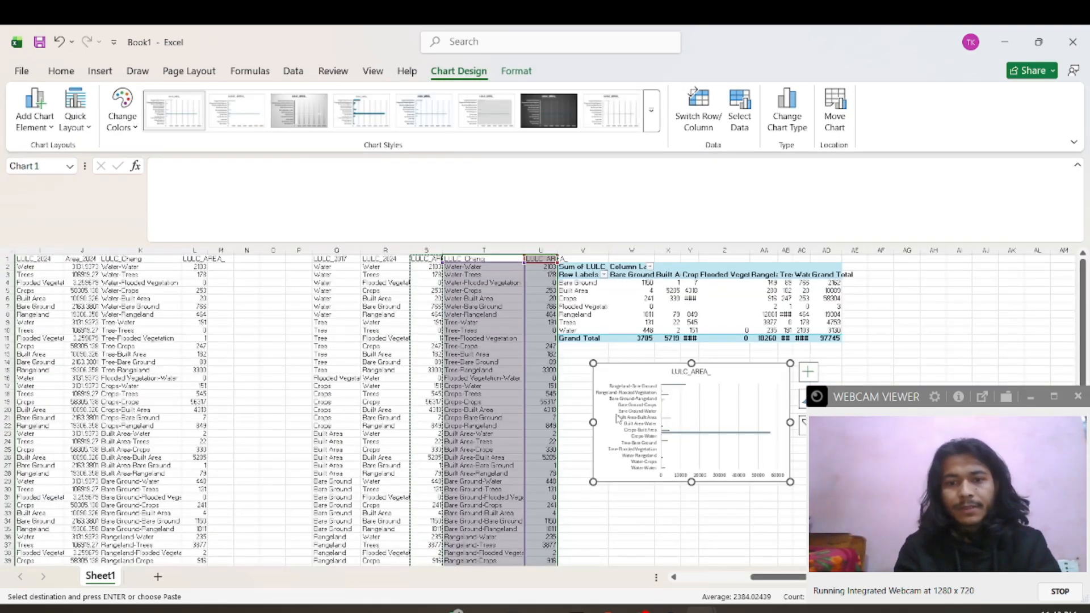
scroll(617, 417, "right", 4)
scroll(617, 418, "down", 1)
scroll(617, 417, "up", 2)
scroll(617, 417, "up", 4)
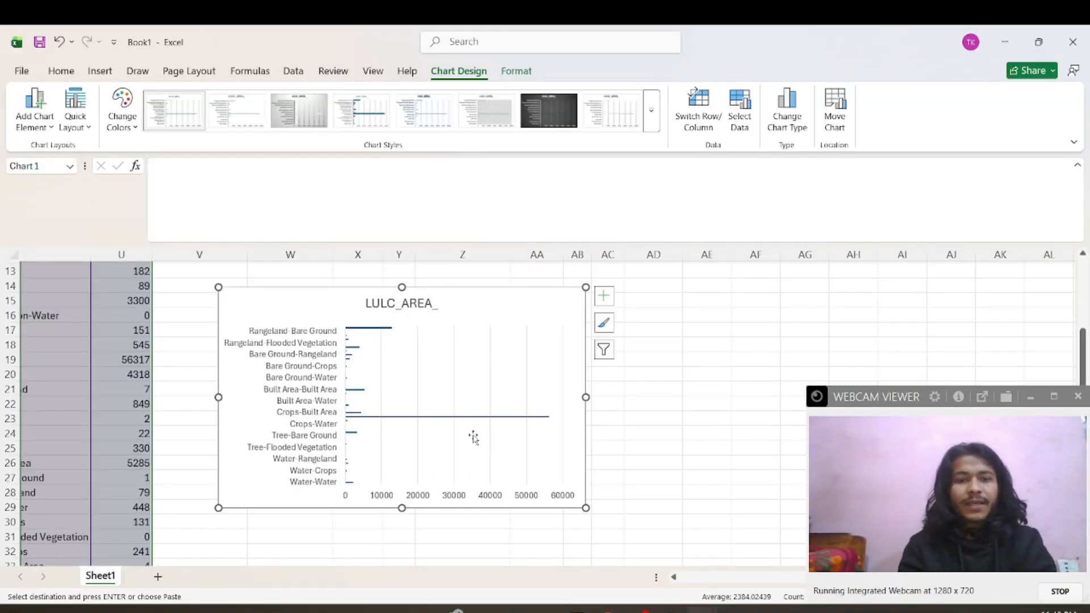
scroll(471, 438, "up", 4)
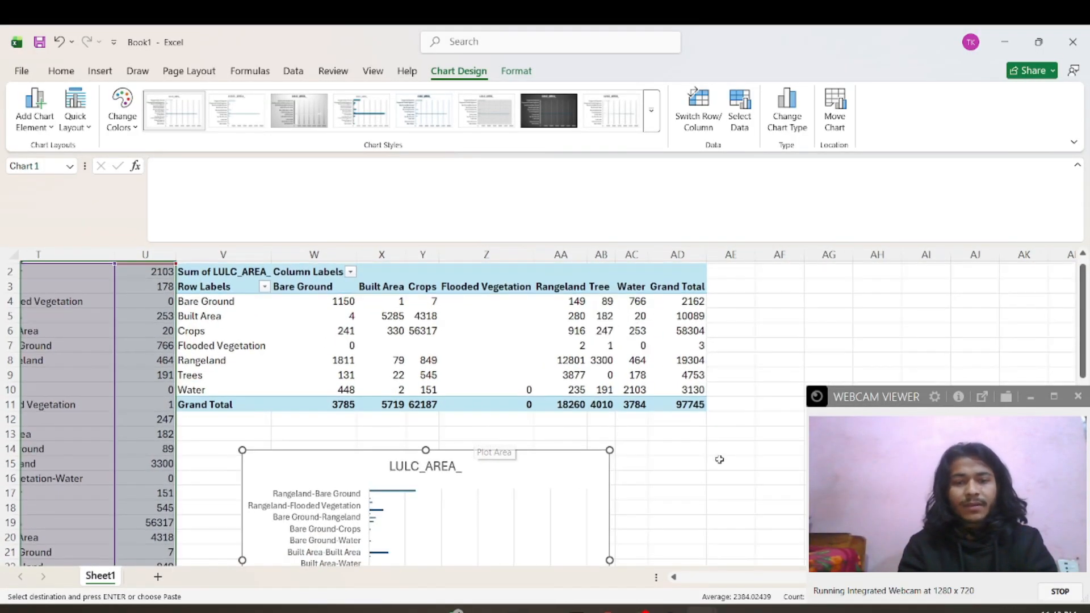
left_click(719, 459)
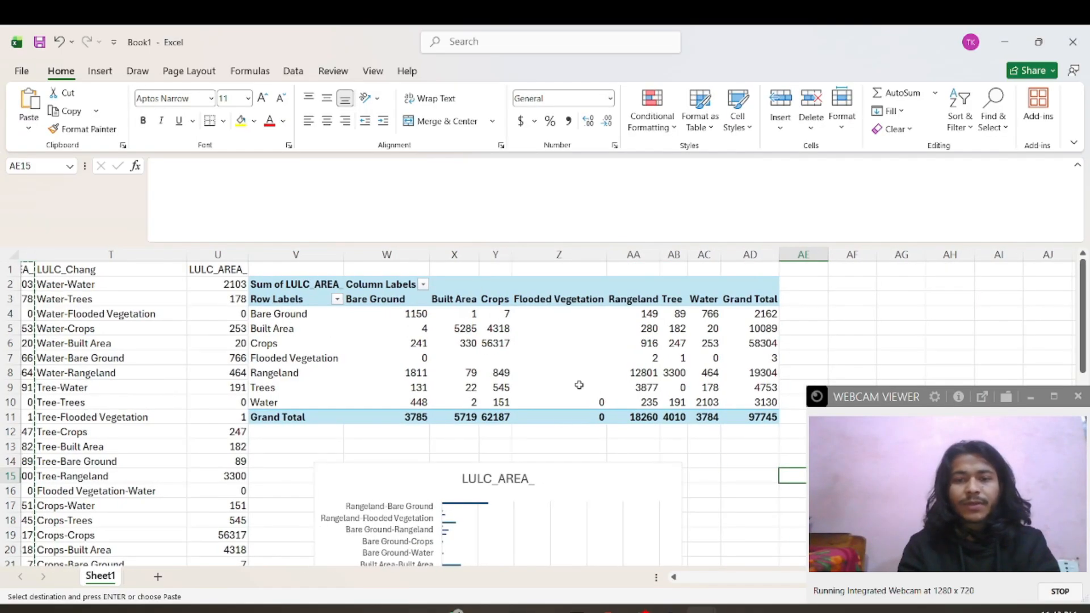
scroll(499, 386, "down", 3)
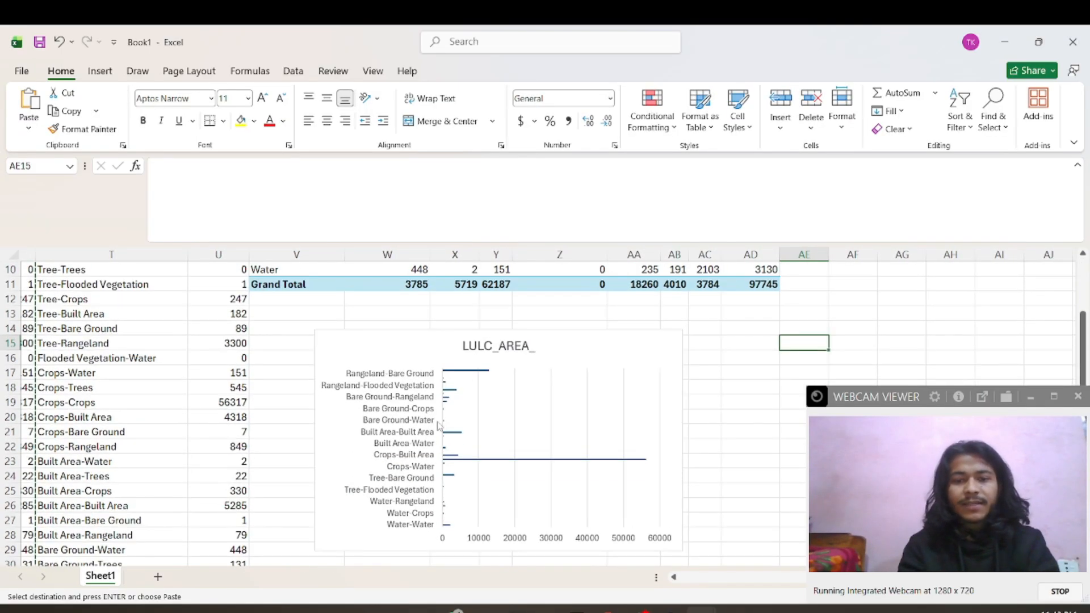